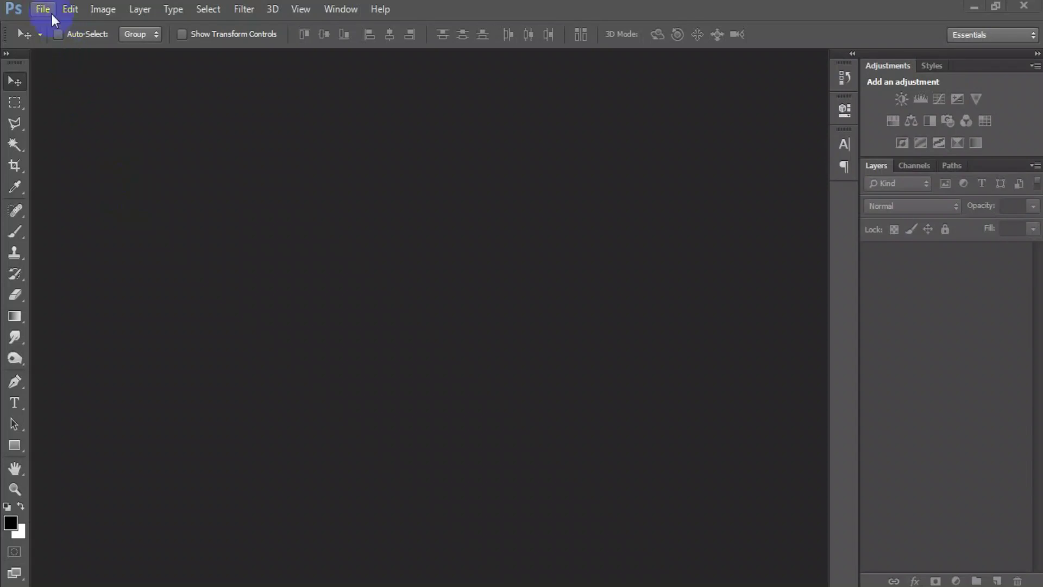
# Create a new white RGB document of 3500 × 1296 pixels at 300 ppi
pyautogui.click(54, 31)
pyautogui.moveTo(478, 203); pyautogui.dragTo(395, 205)
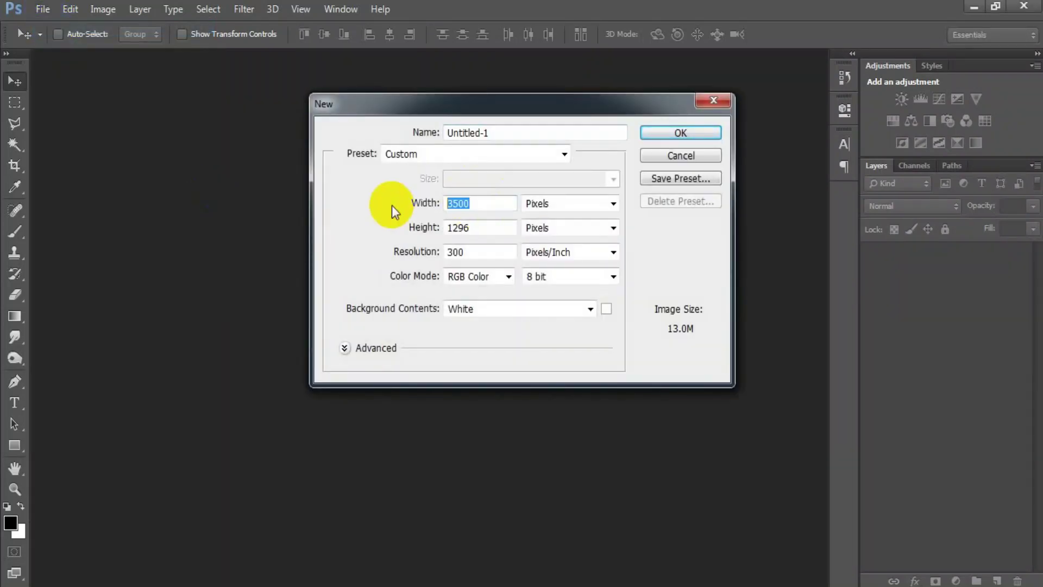
pyautogui.moveTo(478, 227); pyautogui.dragTo(413, 231)
pyautogui.moveTo(470, 251); pyautogui.dragTo(430, 253)
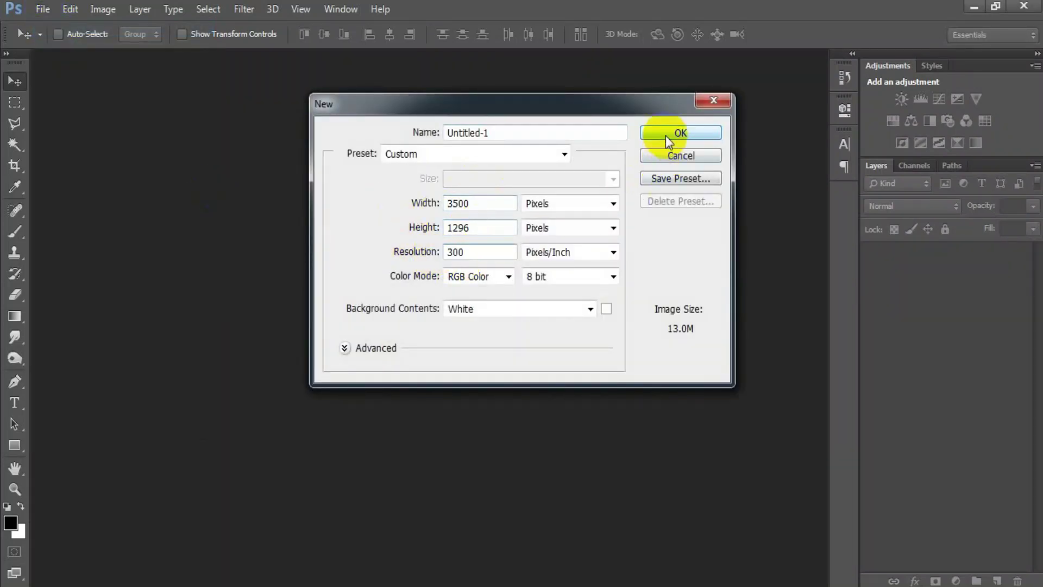
pyautogui.click(666, 135)
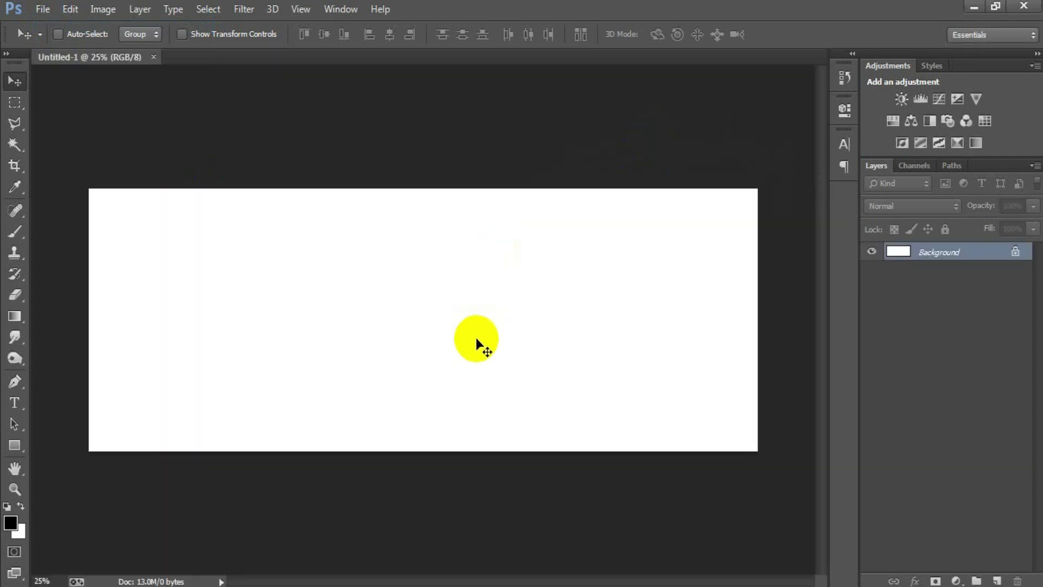
# Add a gradient fill layer using the Violet, Orange gradient preset
pyautogui.click(955, 581)
pyautogui.click(951, 250)
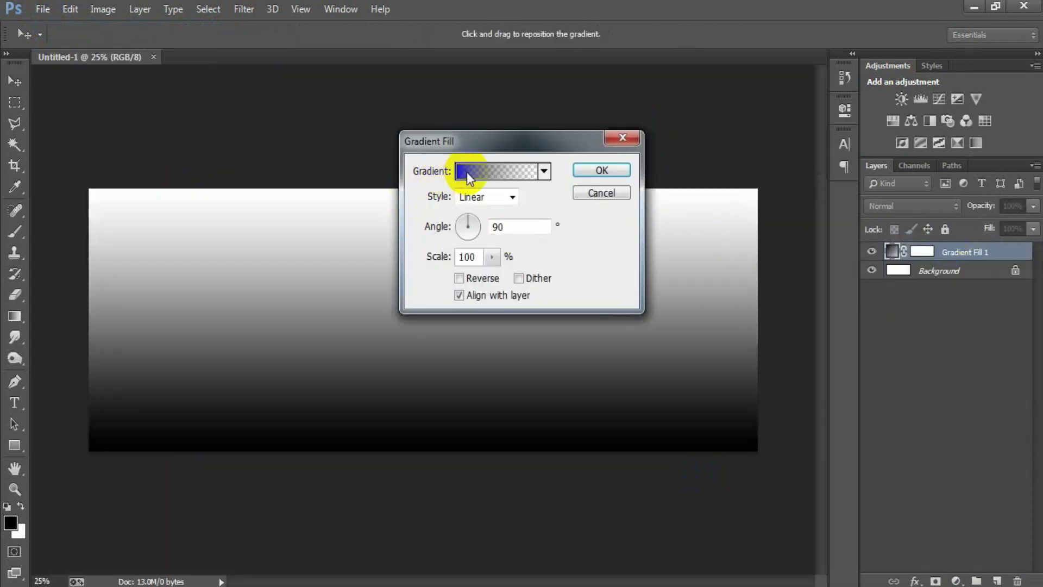
pyautogui.click(467, 171)
pyautogui.click(809, 134)
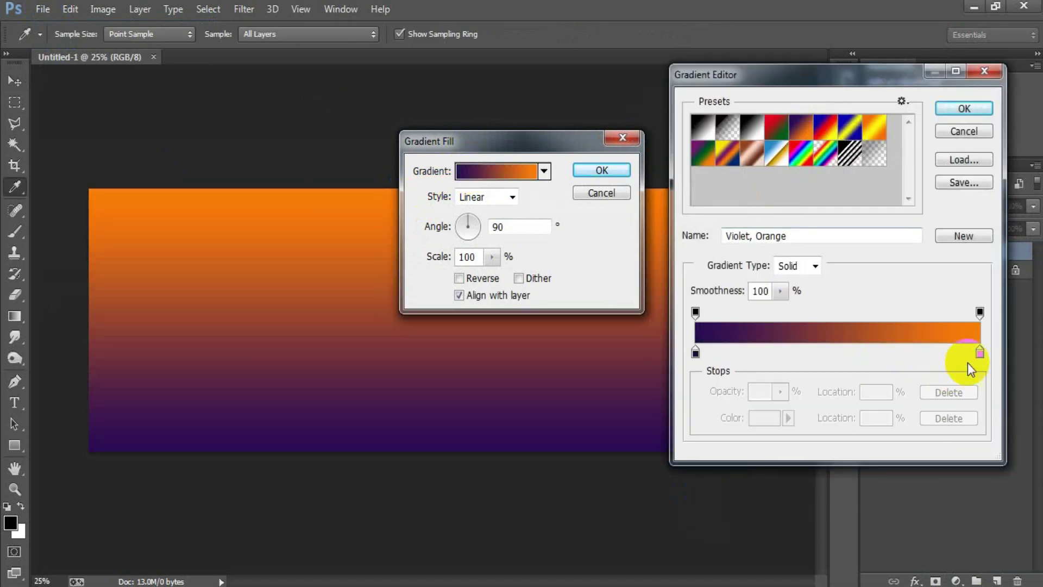
# Change the gradient's orange end stop to pale cream FCE9B1
pyautogui.click(979, 354)
pyautogui.click(766, 418)
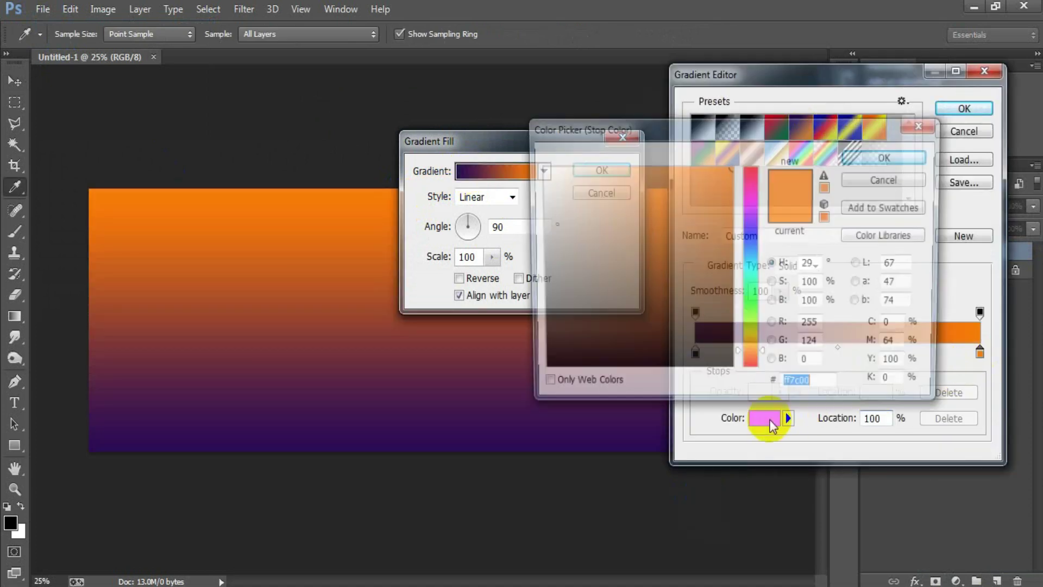
pyautogui.moveTo(821, 391); pyautogui.dragTo(736, 392)
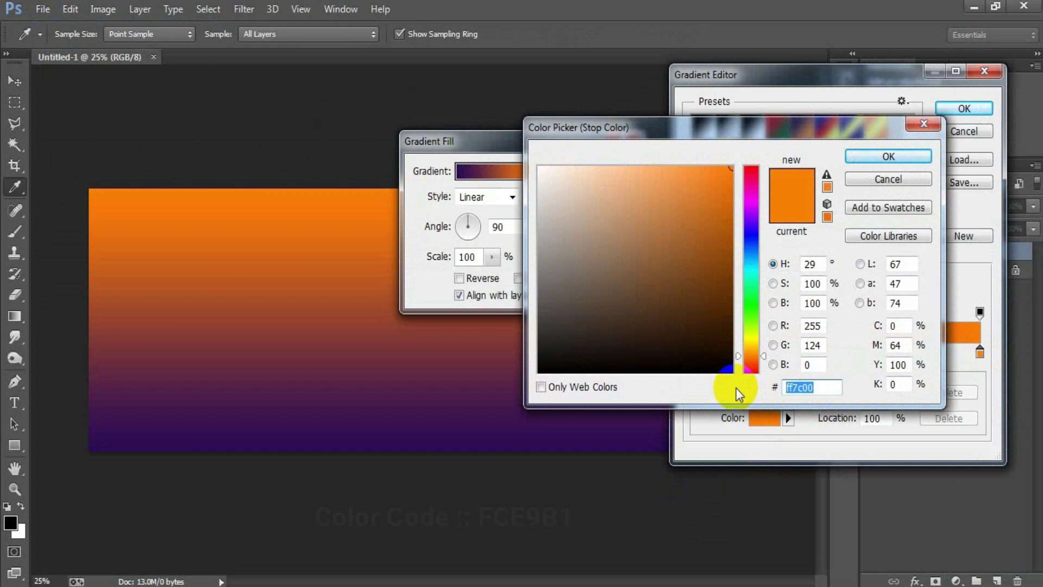
pyautogui.write('F')
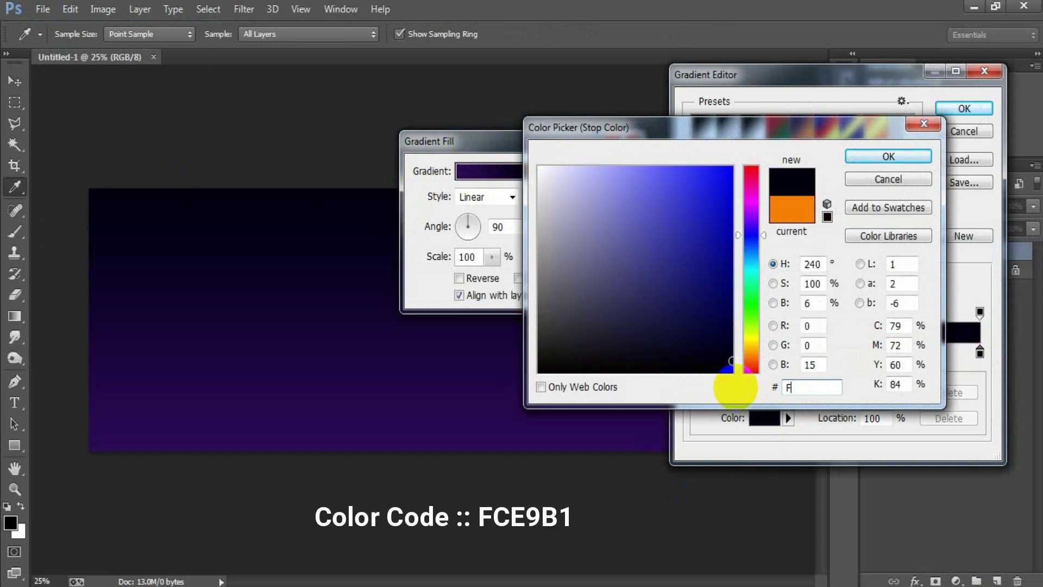
pyautogui.write('CE')
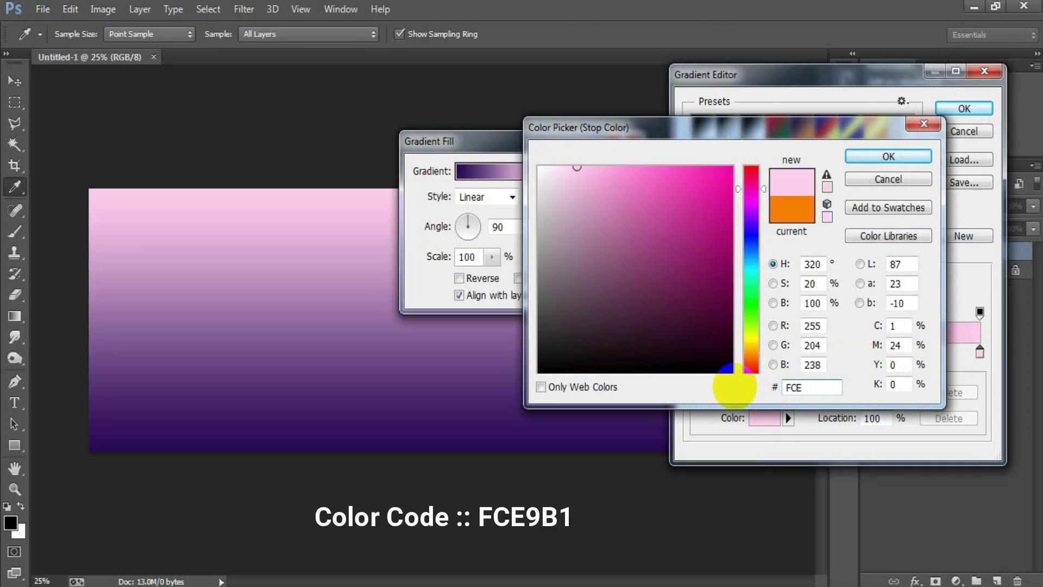
pyautogui.write('9B1')
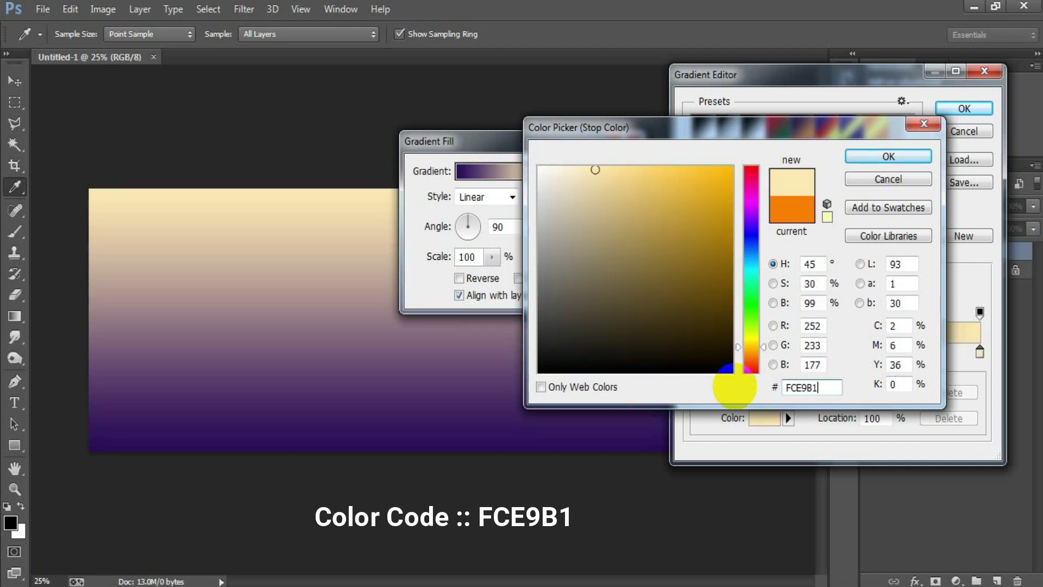
pyautogui.click(913, 156)
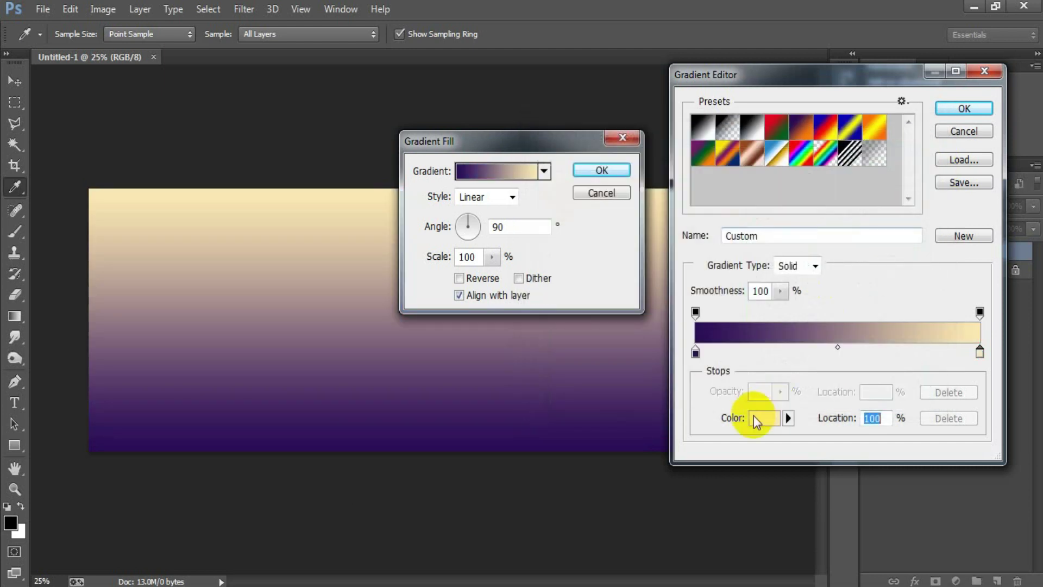
# Move the violet stop inward to 15% and recolour it orange F98138
pyautogui.moveTo(695, 352); pyautogui.dragTo(738, 353)
pyautogui.click(761, 418)
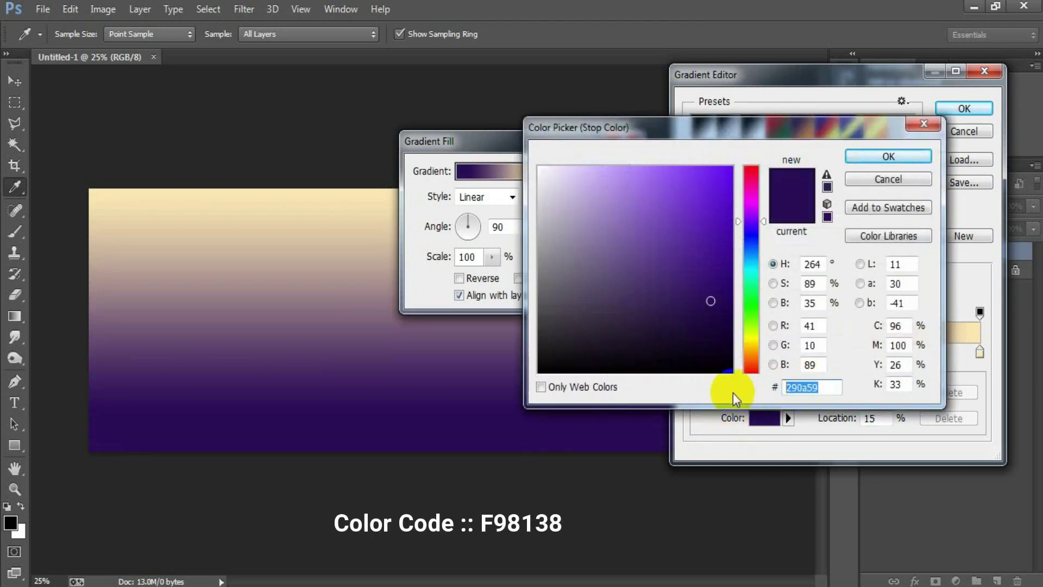
pyautogui.write('F98')
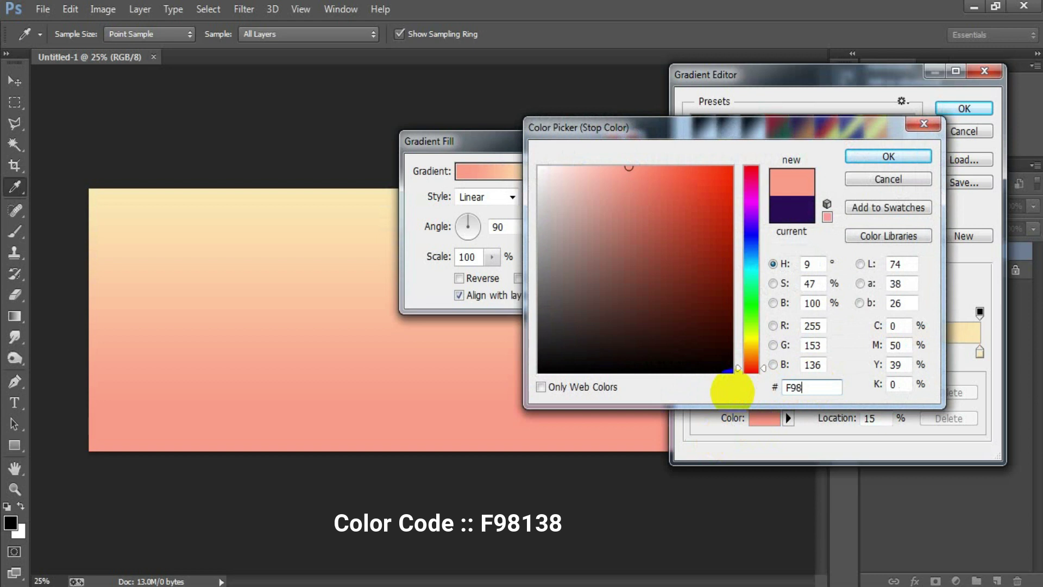
pyautogui.write('8138')
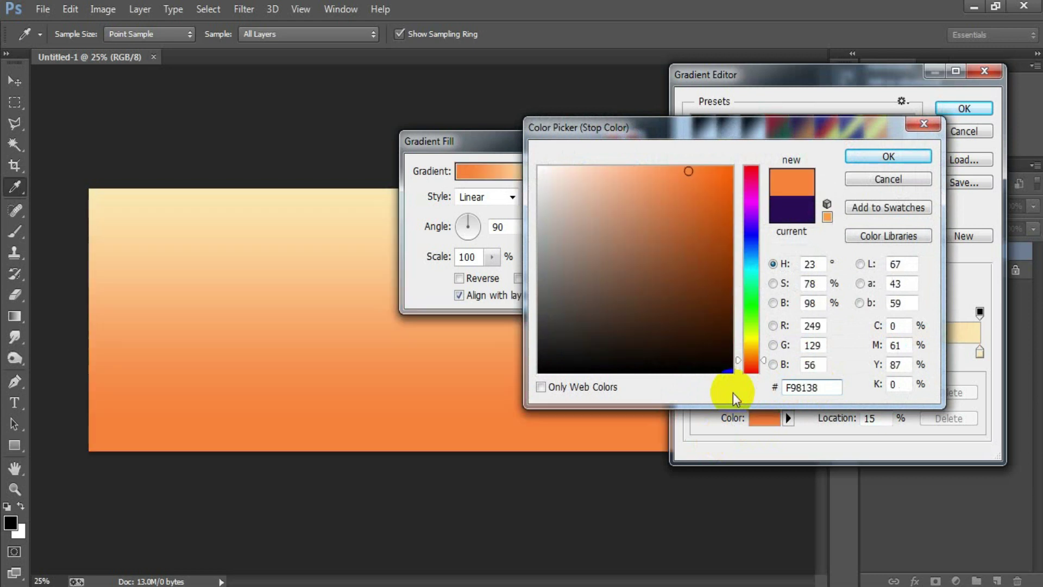
pyautogui.click(883, 157)
pyautogui.click(961, 109)
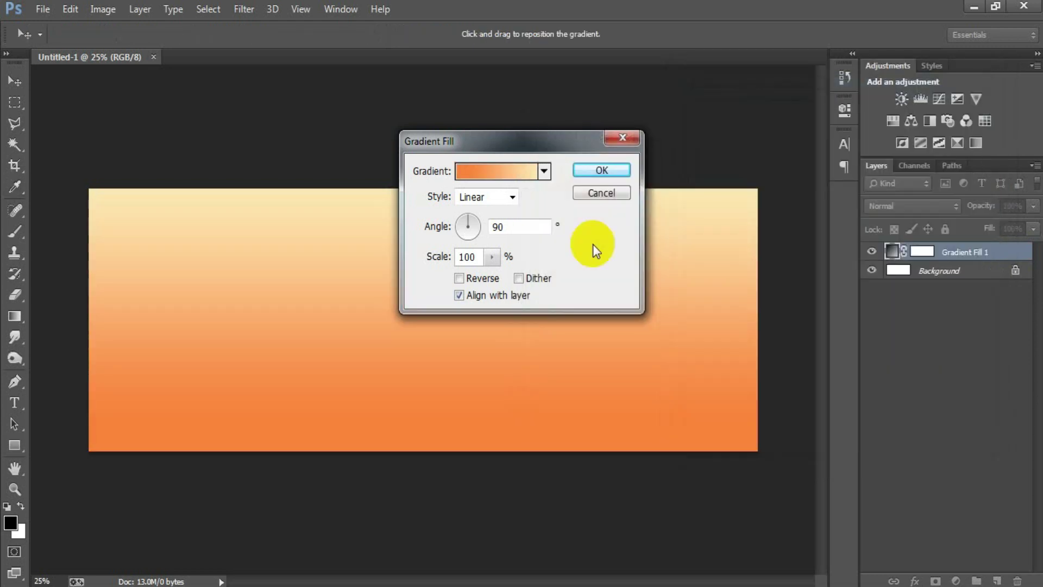
# Apply the gradient fill at 150% scale with dither
pyautogui.moveTo(480, 261); pyautogui.dragTo(453, 261)
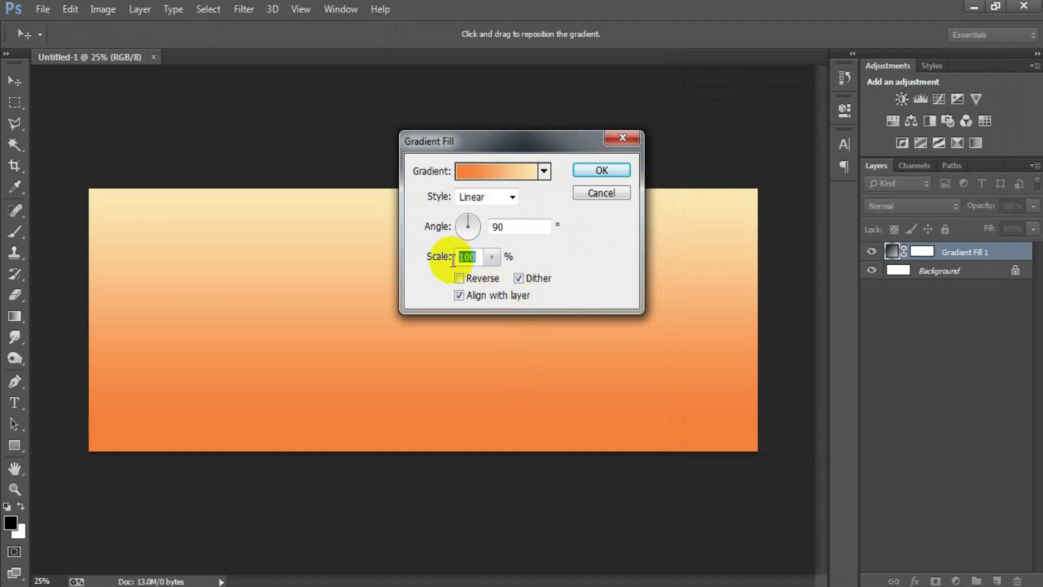
pyautogui.write('150')
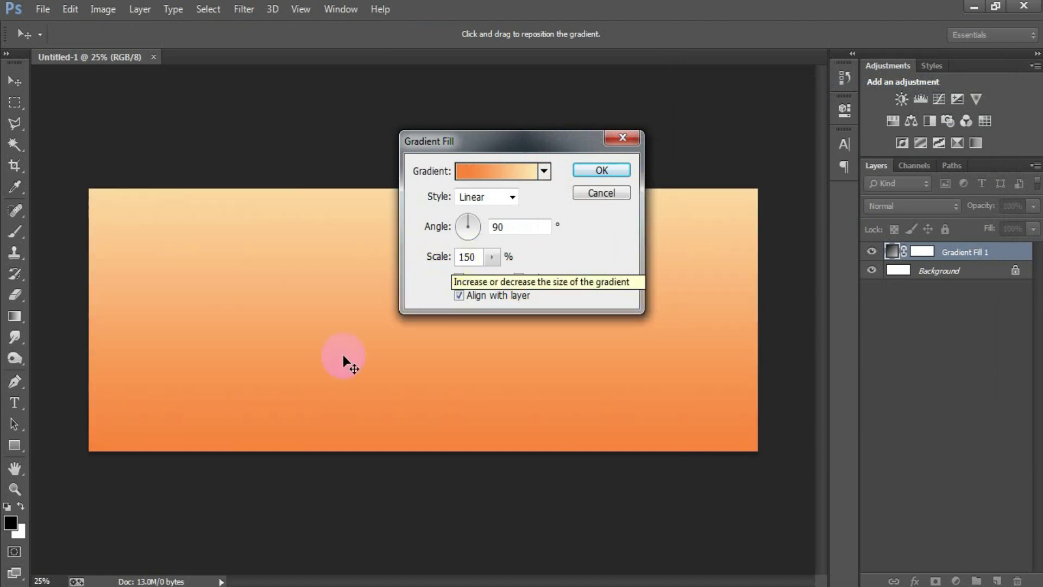
pyautogui.click(597, 172)
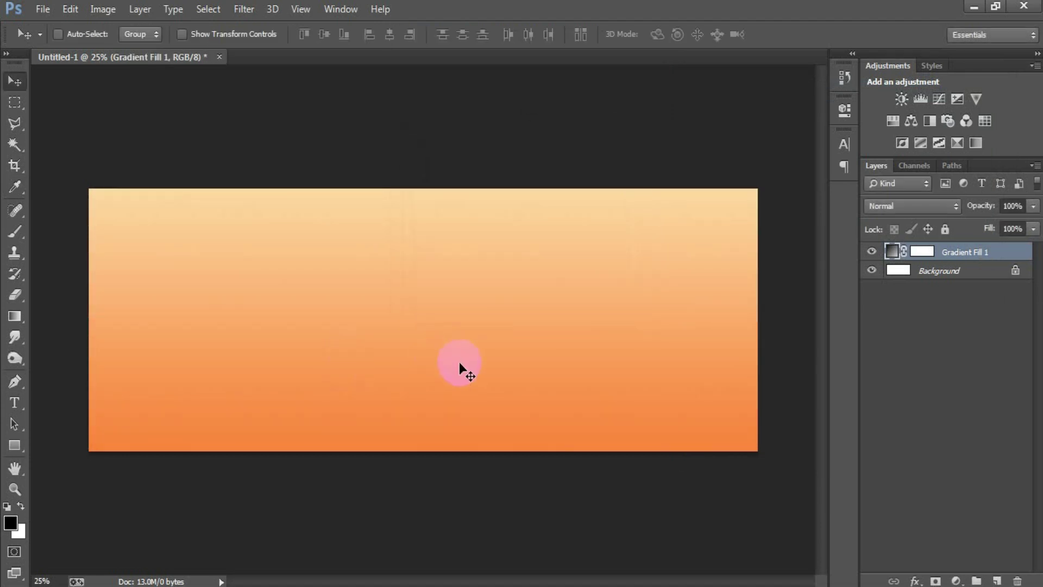
# Put the gradient fill layer into Group 1 and collapse the group
pyautogui.hotkey('ctrl', 'g')
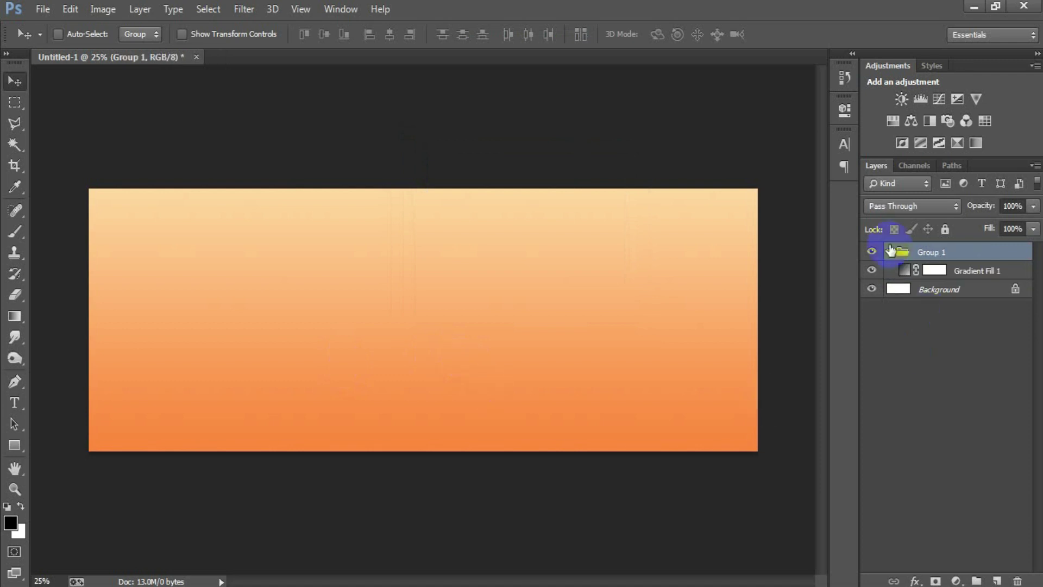
pyautogui.click(889, 252)
pyautogui.click(871, 252)
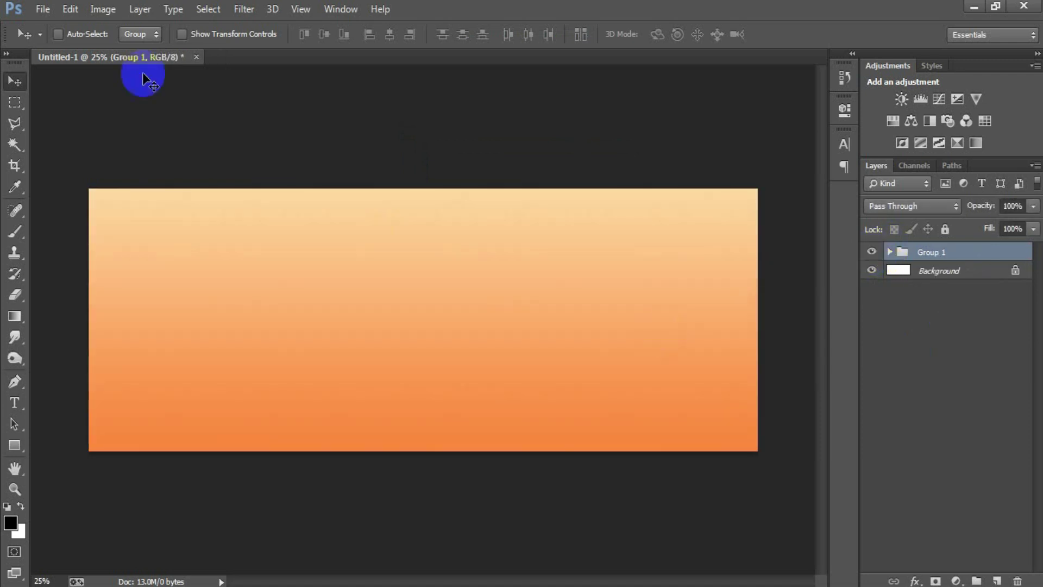
# Place the circular pattern image and enlarge it to cover the whole banner
pyautogui.click(43, 9)
pyautogui.click(83, 261)
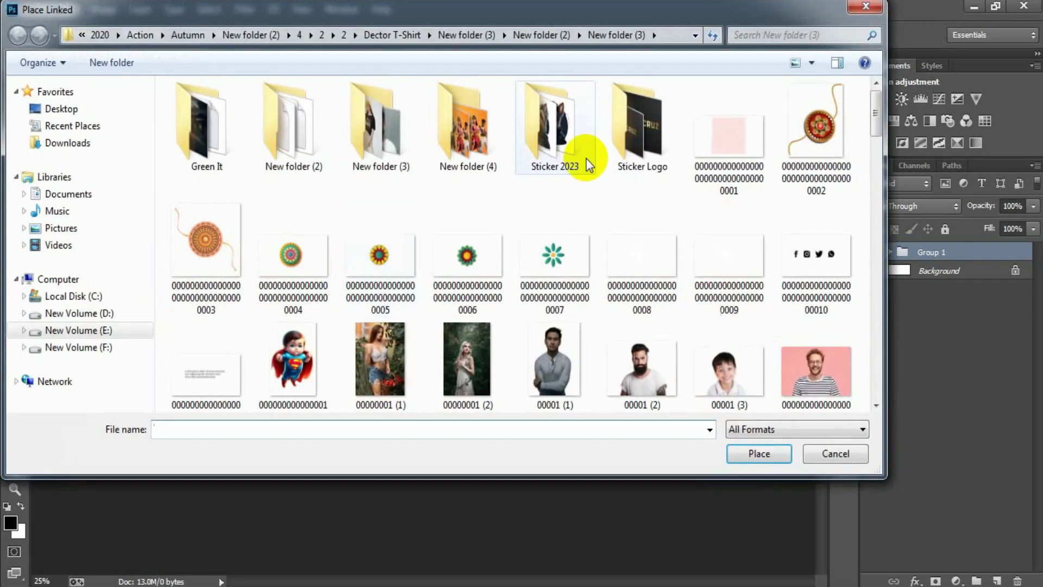
pyautogui.doubleClick(716, 139)
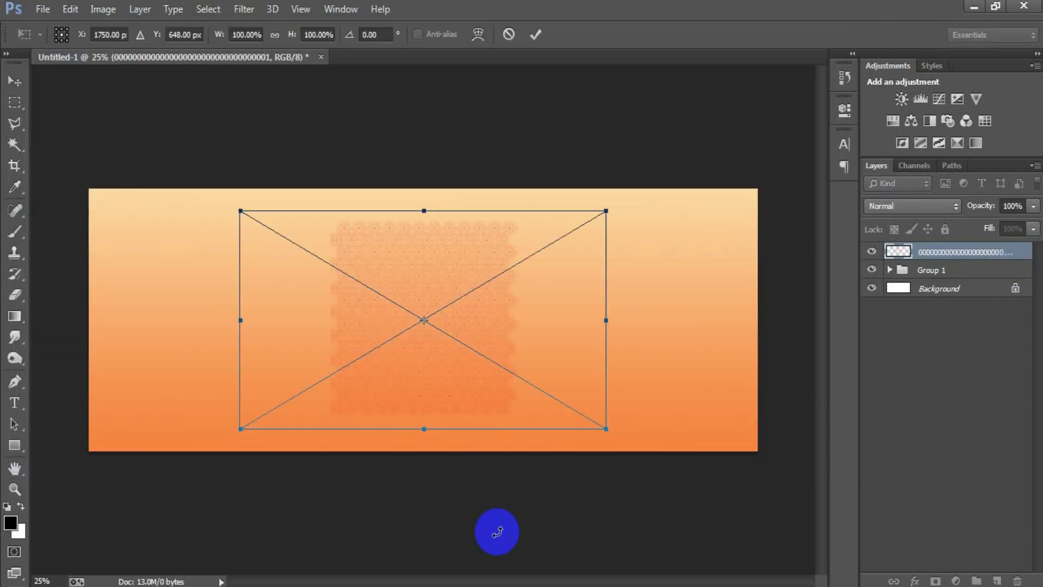
pyautogui.hotkey('ctrl', '-')
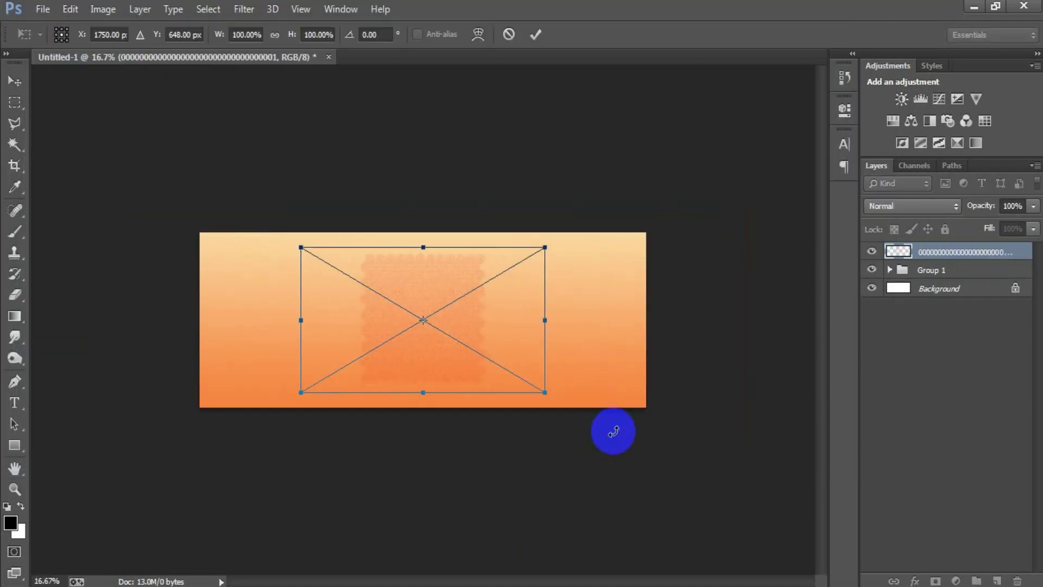
pyautogui.moveTo(546, 394)
pyautogui.mouseDown()
pyautogui.moveTo(644, 465)
pyautogui.moveTo(994, 580)
pyautogui.mouseUp()
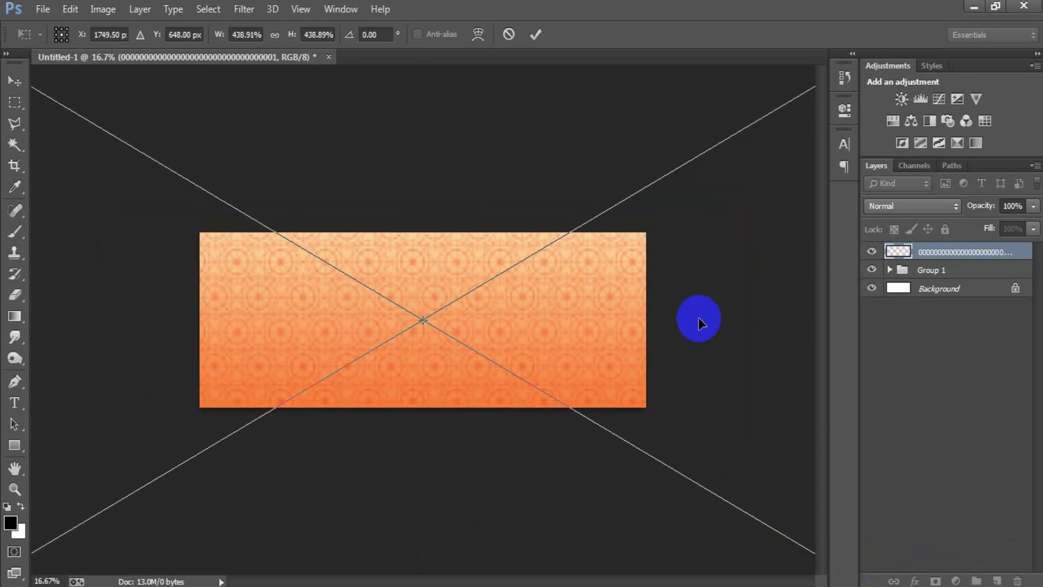
pyautogui.click(535, 34)
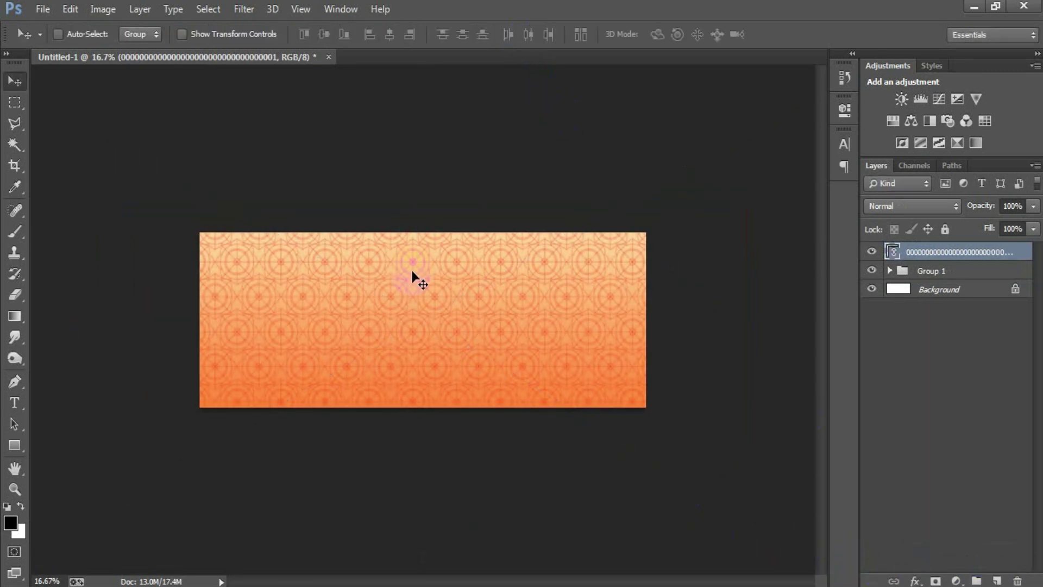
pyautogui.hotkey('ctrl', '+')
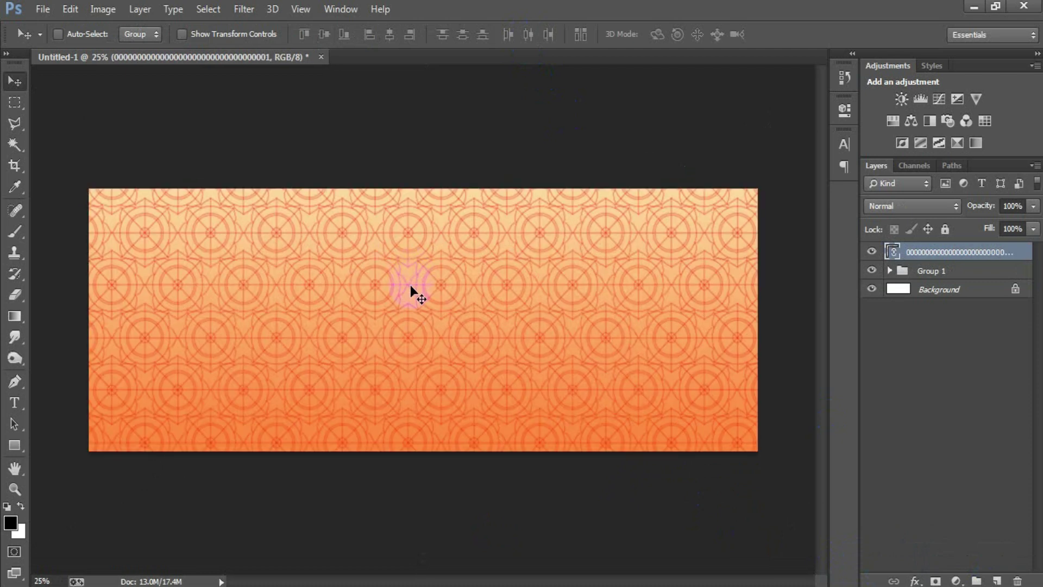
# Fade the pattern layer to 30% opacity
pyautogui.click(1014, 206)
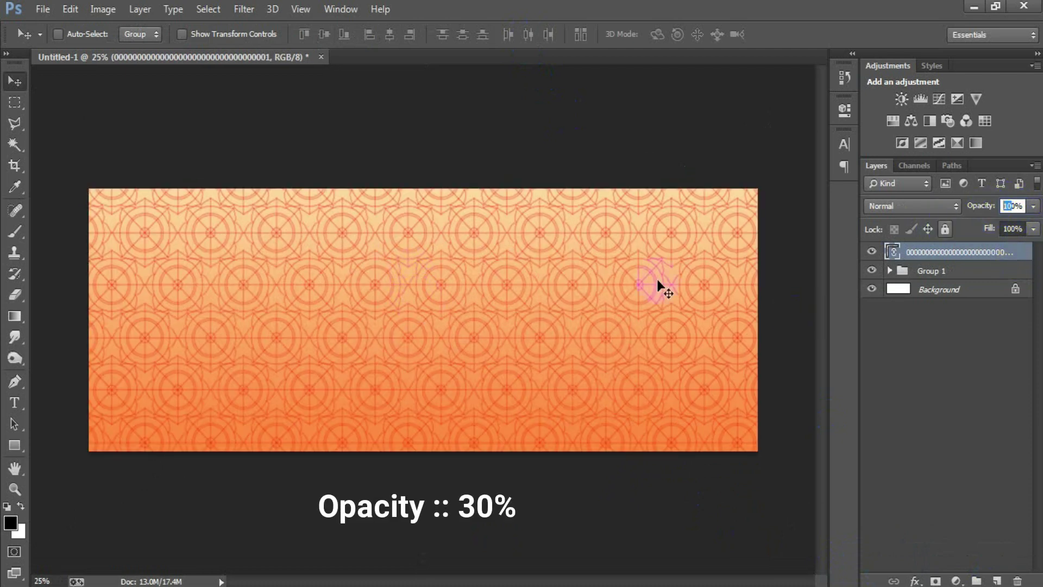
pyautogui.write('30')
pyautogui.press('Return')
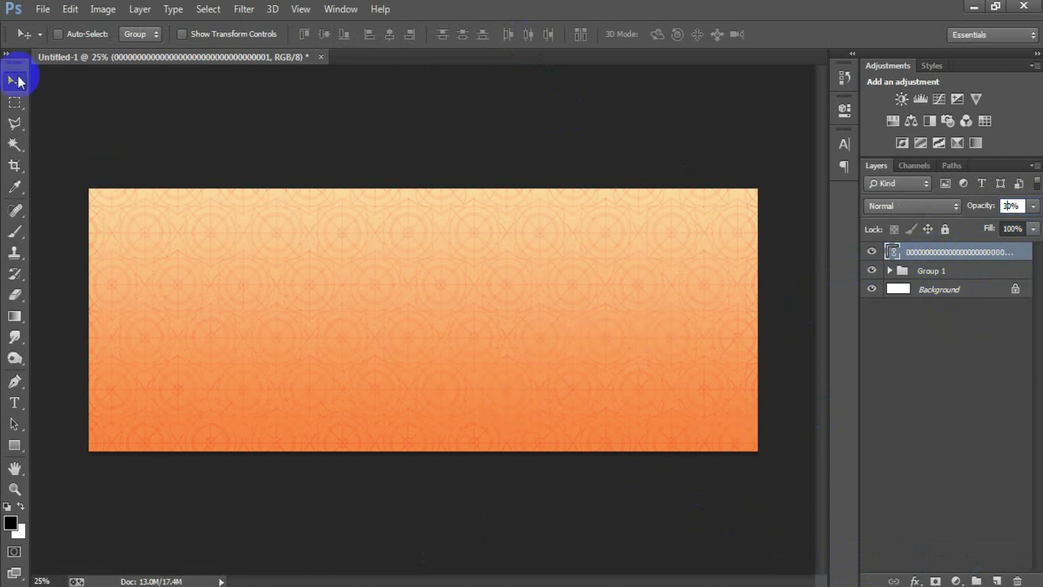
pyautogui.click(42, 9)
# Place the rakhi image rotated about -47°, scaled to ~22%, on the banner's right side
pyautogui.click(100, 255)
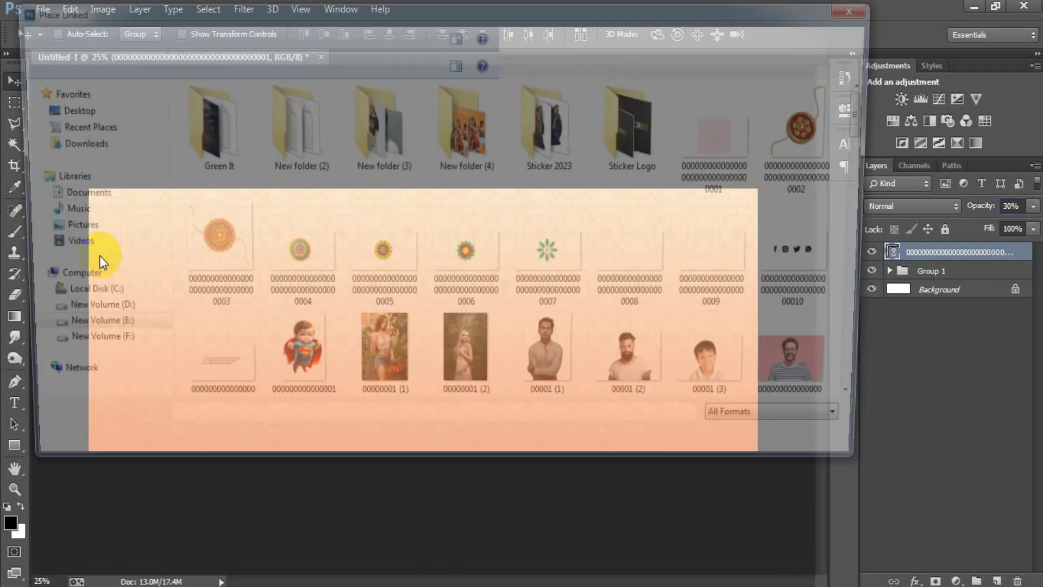
pyautogui.doubleClick(810, 158)
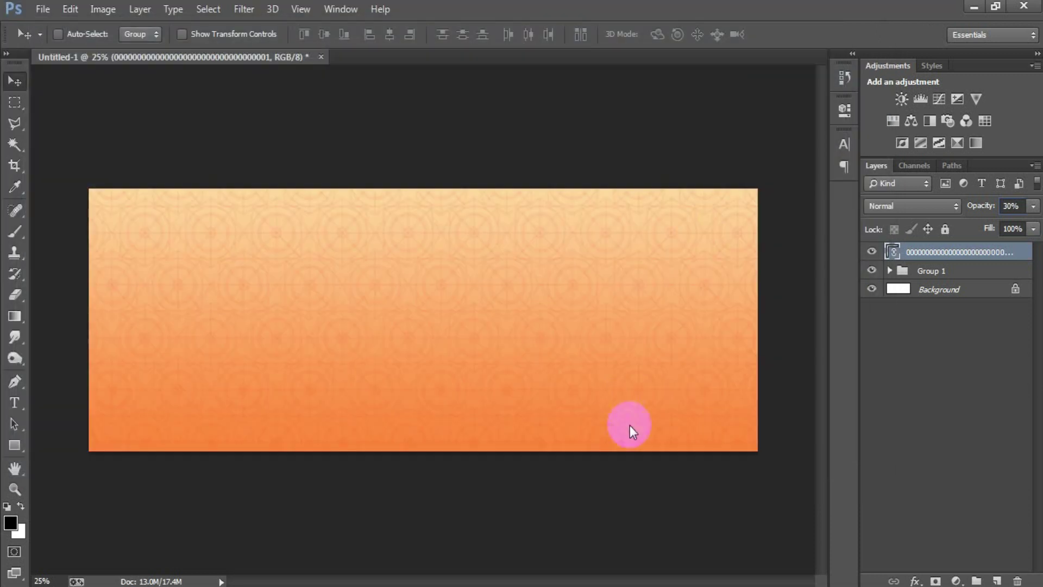
pyautogui.moveTo(591, 482); pyautogui.dragTo(641, 358)
pyautogui.moveTo(451, 347); pyautogui.dragTo(592, 351)
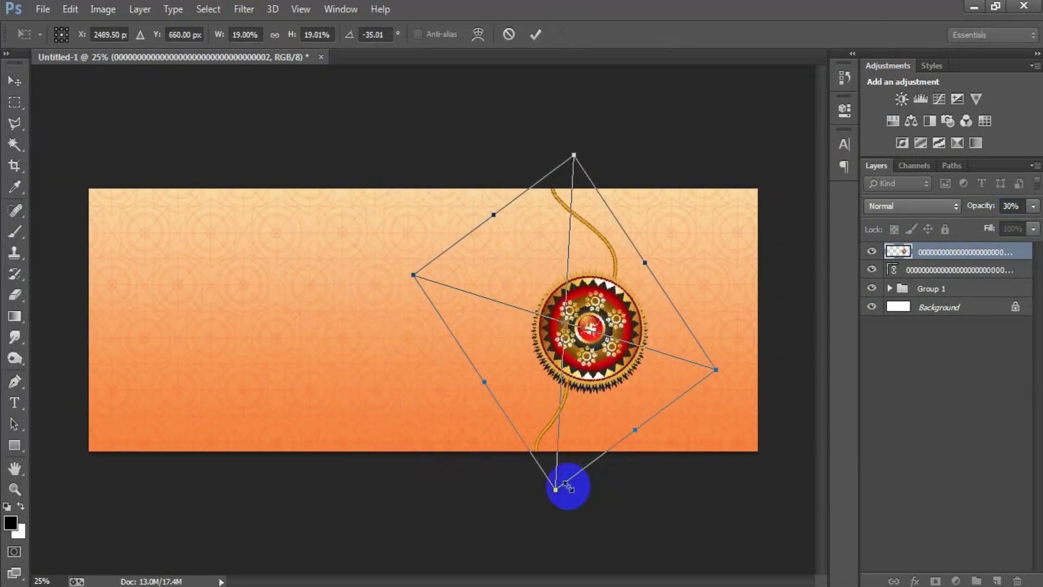
pyautogui.moveTo(555, 489); pyautogui.dragTo(549, 510)
pyautogui.moveTo(597, 365)
pyautogui.mouseDown()
pyautogui.moveTo(605, 370)
pyautogui.moveTo(594, 370)
pyautogui.mouseUp()
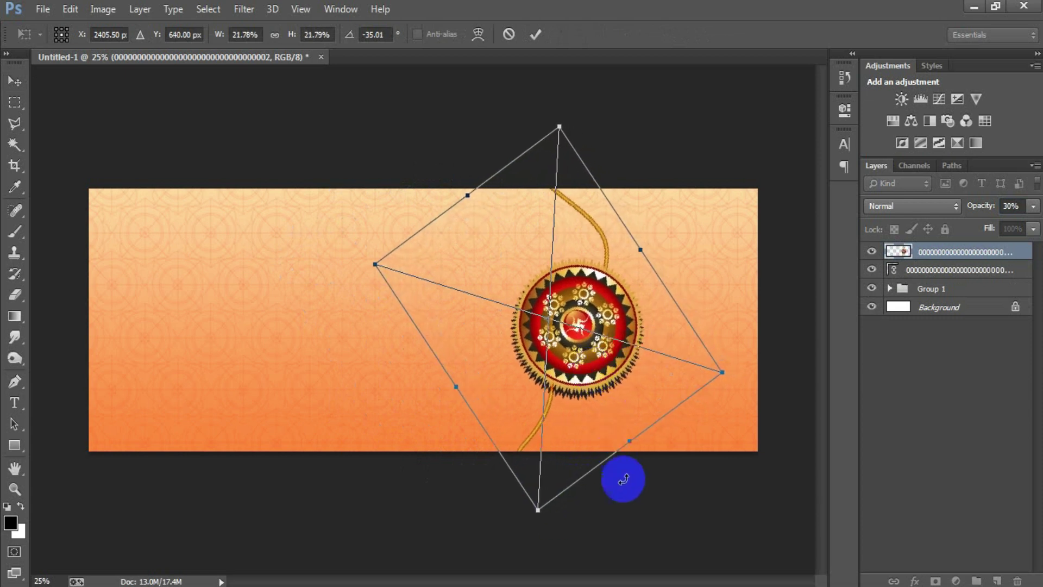
pyautogui.moveTo(619, 478); pyautogui.dragTo(673, 482)
pyautogui.moveTo(609, 407); pyautogui.dragTo(630, 410)
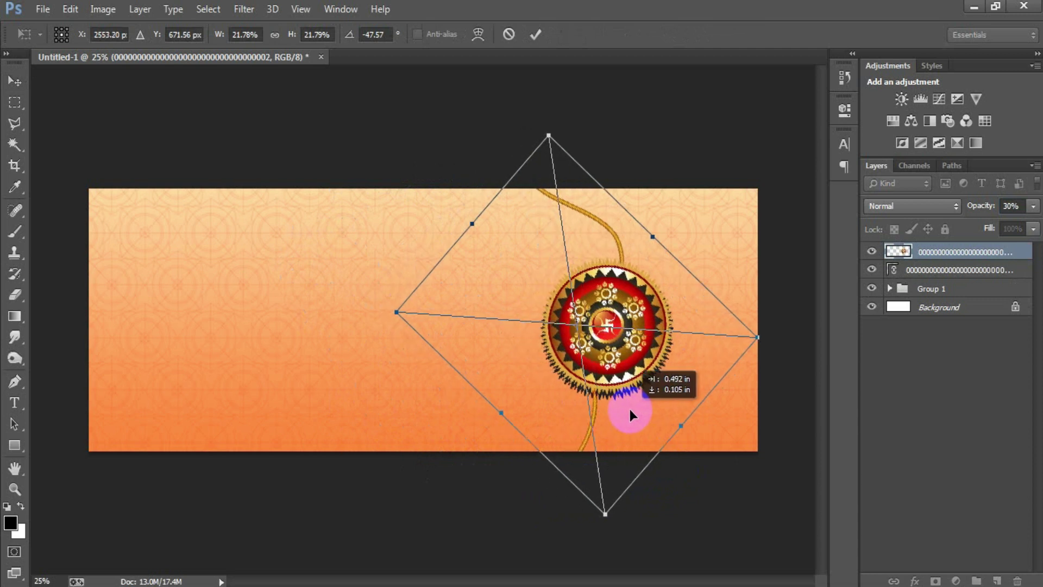
pyautogui.click(535, 34)
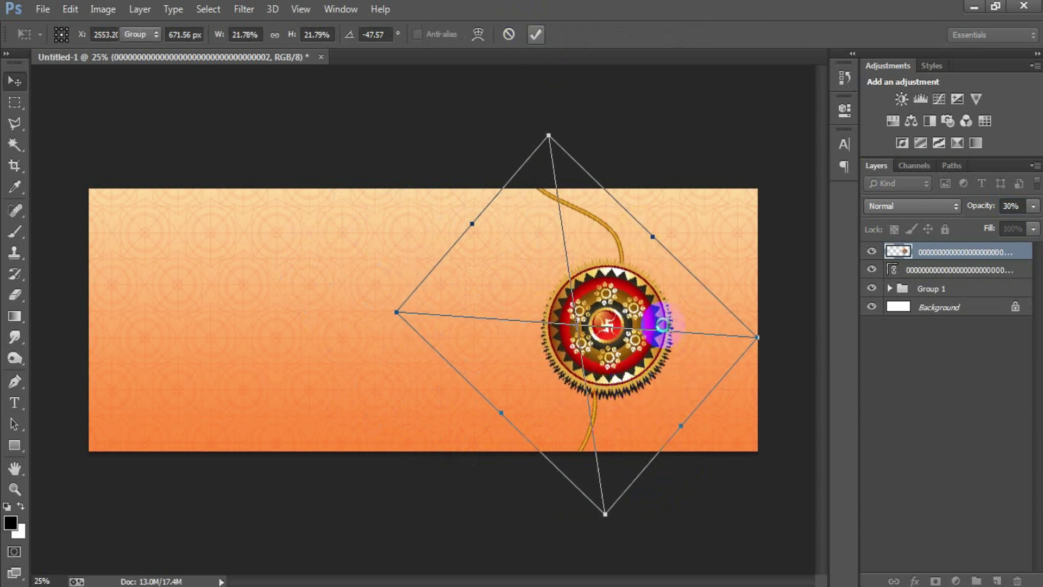
pyautogui.moveTo(636, 352); pyautogui.dragTo(634, 341)
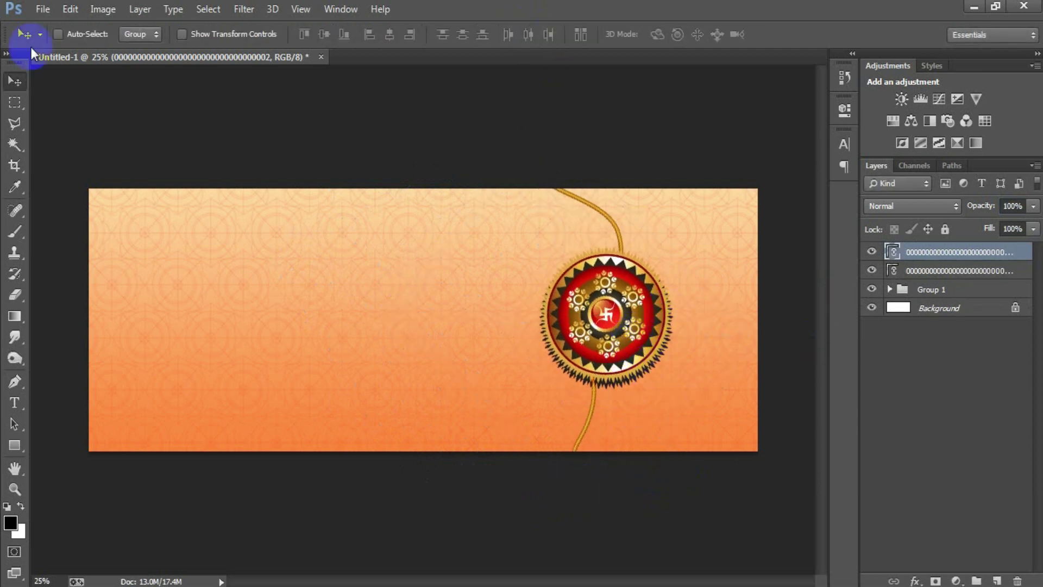
pyautogui.click(31, 14)
# Place the teal medallion image, shrink it slightly and move it toward the top-right corner
pyautogui.click(71, 260)
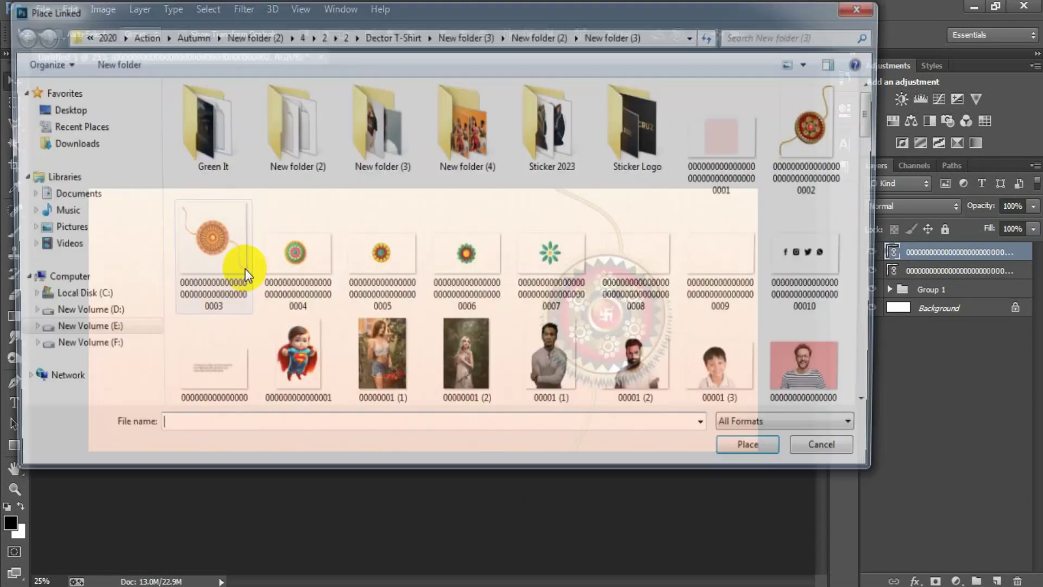
pyautogui.click(290, 255)
pyautogui.click(751, 454)
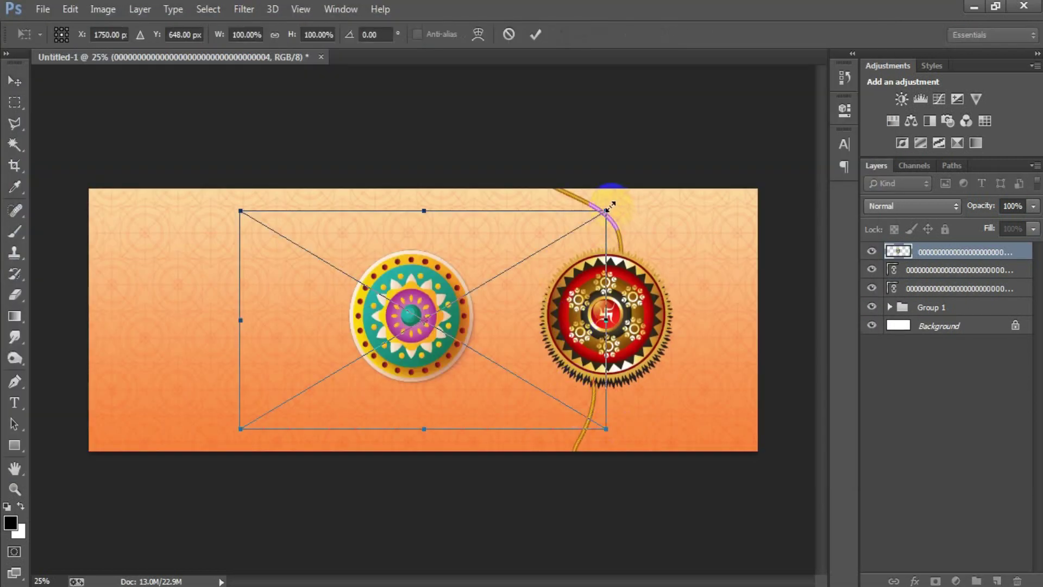
pyautogui.moveTo(611, 205); pyautogui.dragTo(597, 209)
pyautogui.click(535, 35)
pyautogui.moveTo(429, 336)
pyautogui.mouseDown()
pyautogui.moveTo(503, 458)
pyautogui.moveTo(719, 238)
pyautogui.moveTo(763, 175)
pyautogui.mouseUp()
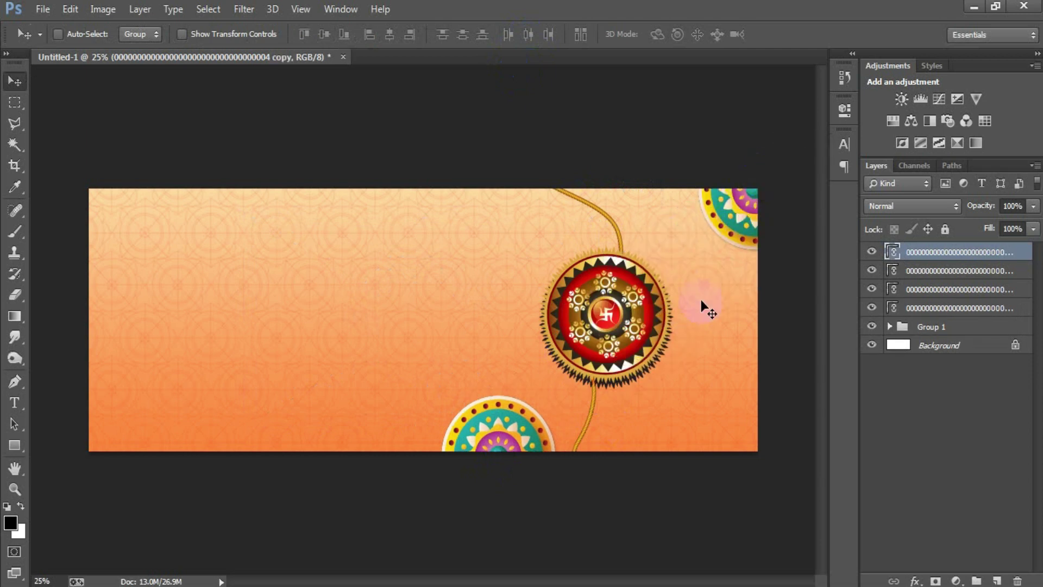
# Adjust the bottom medallion's position and nudge it with the rakhi using Shift+arrow keys
pyautogui.click(966, 270)
pyautogui.moveTo(519, 445); pyautogui.dragTo(528, 453)
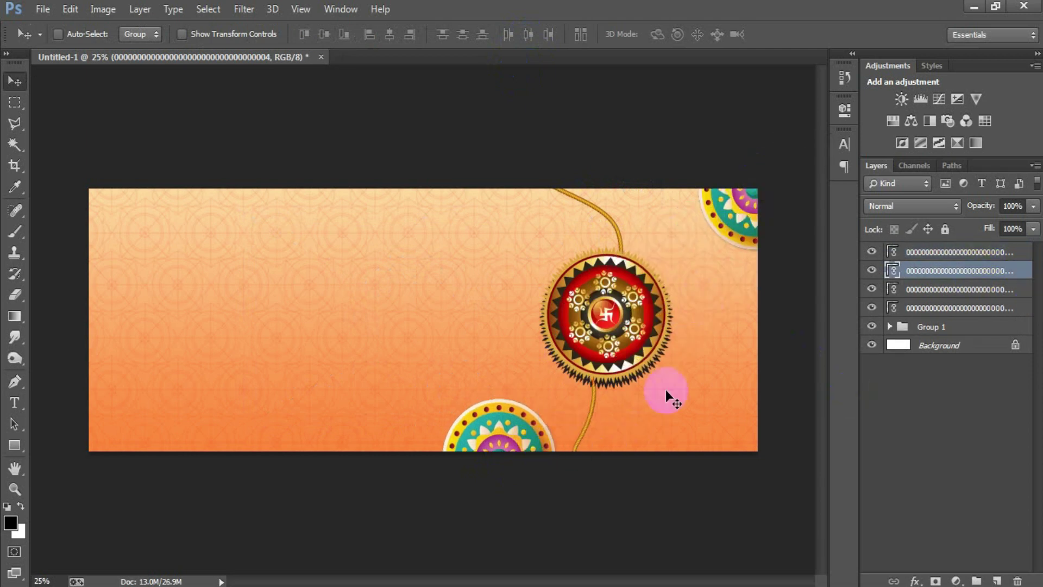
pyautogui.keyDown('shift'); pyautogui.click(954, 291); pyautogui.keyUp('shift')
pyautogui.hotkey('shift', 'Right')
pyautogui.hotkey('shift', 'Right')
pyautogui.hotkey('shift', 'Right')
pyautogui.hotkey('shift', 'Right')
pyautogui.hotkey('shift', 'Right')
pyautogui.hotkey('shift', 'Right')
pyautogui.hotkey('shift', 'Right')
pyautogui.hotkey('shift', 'Right')
pyautogui.hotkey('shift', 'Right')
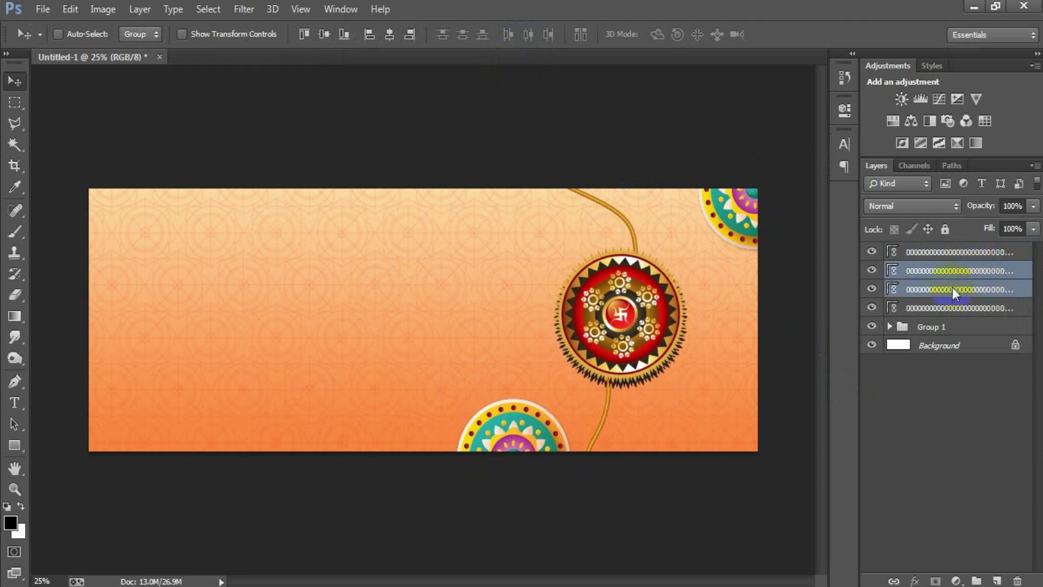
pyautogui.hotkey('shift', 'Left')
pyautogui.hotkey('shift', 'Left')
pyautogui.hotkey('shift', 'Left')
pyautogui.click(954, 262)
# Place the small orange flower at about 25% size, right of the rakhi
pyautogui.click(40, 11)
pyautogui.click(101, 251)
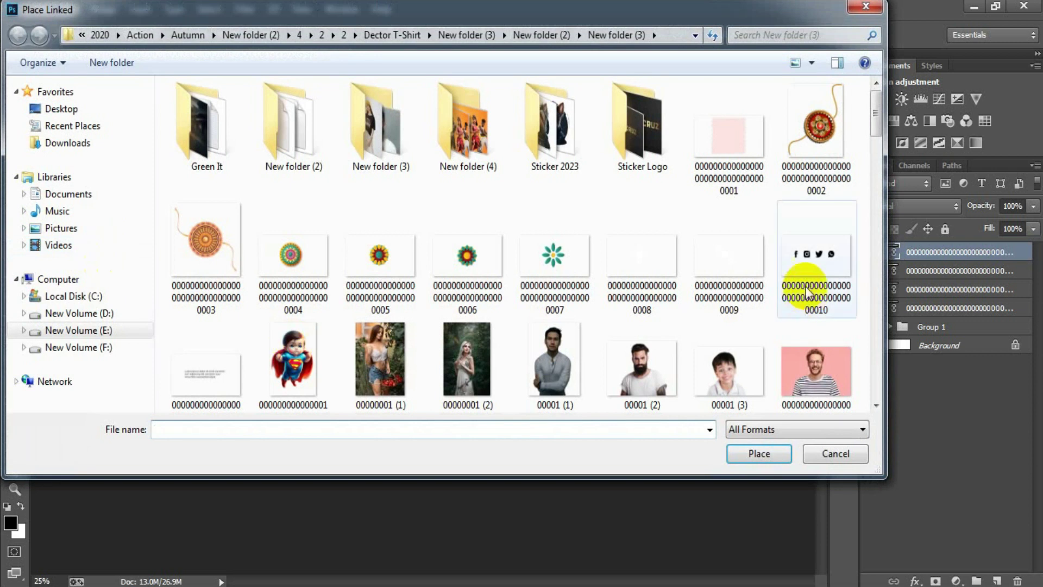
pyautogui.click(384, 268)
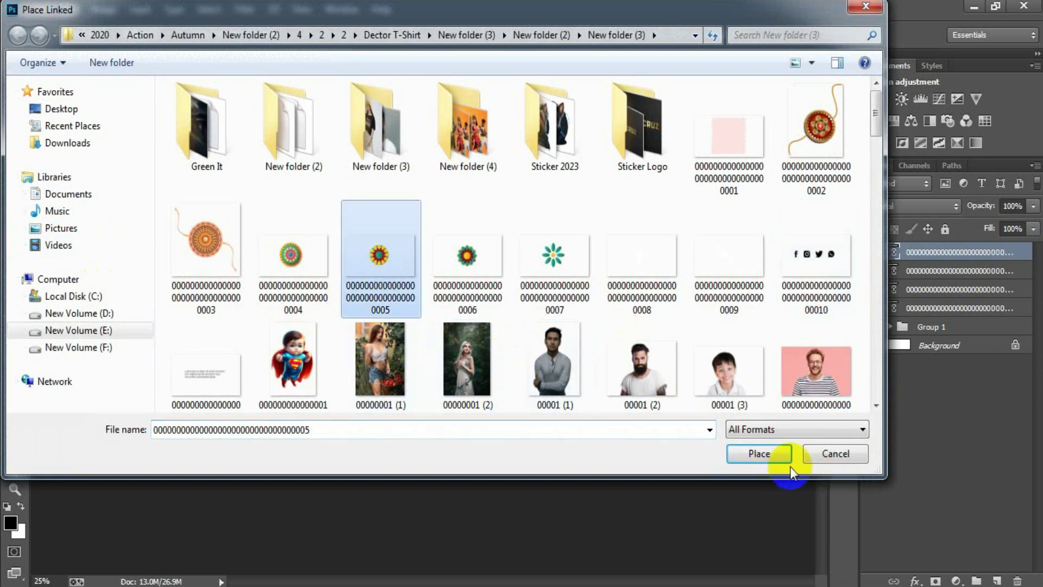
pyautogui.click(787, 459)
pyautogui.moveTo(603, 418)
pyautogui.mouseDown()
pyautogui.moveTo(495, 339)
pyautogui.moveTo(757, 286)
pyautogui.mouseUp()
pyautogui.moveTo(791, 341); pyautogui.dragTo(767, 310)
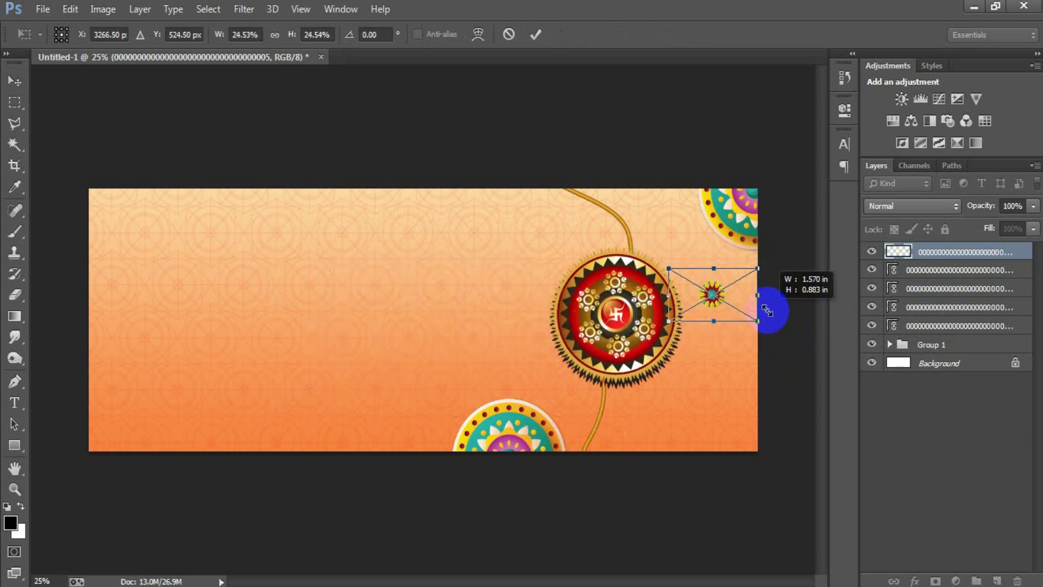
pyautogui.click(535, 35)
pyautogui.moveTo(710, 295); pyautogui.dragTo(708, 298)
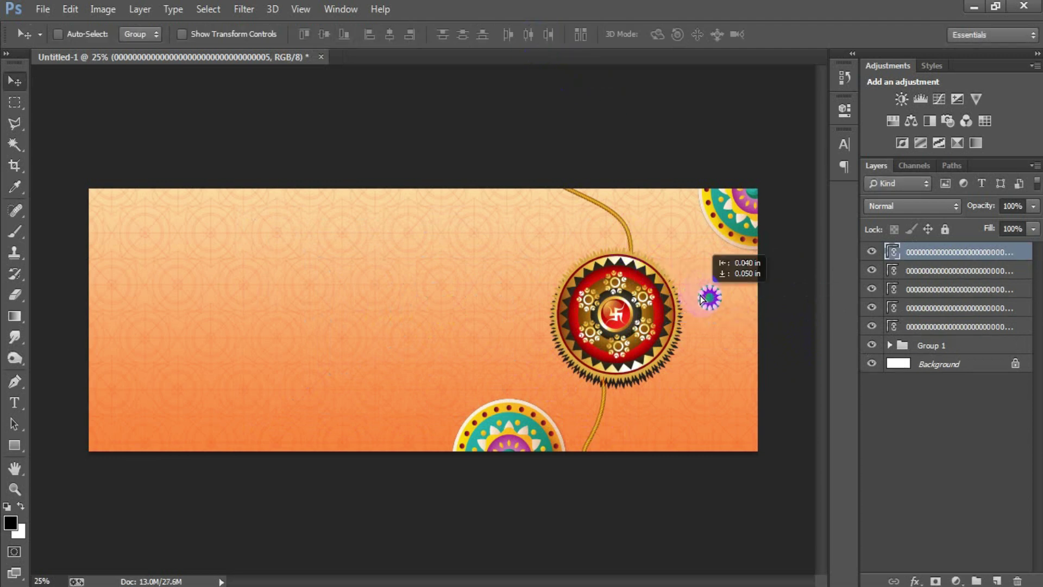
# Place the teal-leaved flower at about 28% size, above-left of the rakhi
pyautogui.click(36, 12)
pyautogui.click(77, 242)
pyautogui.click(461, 262)
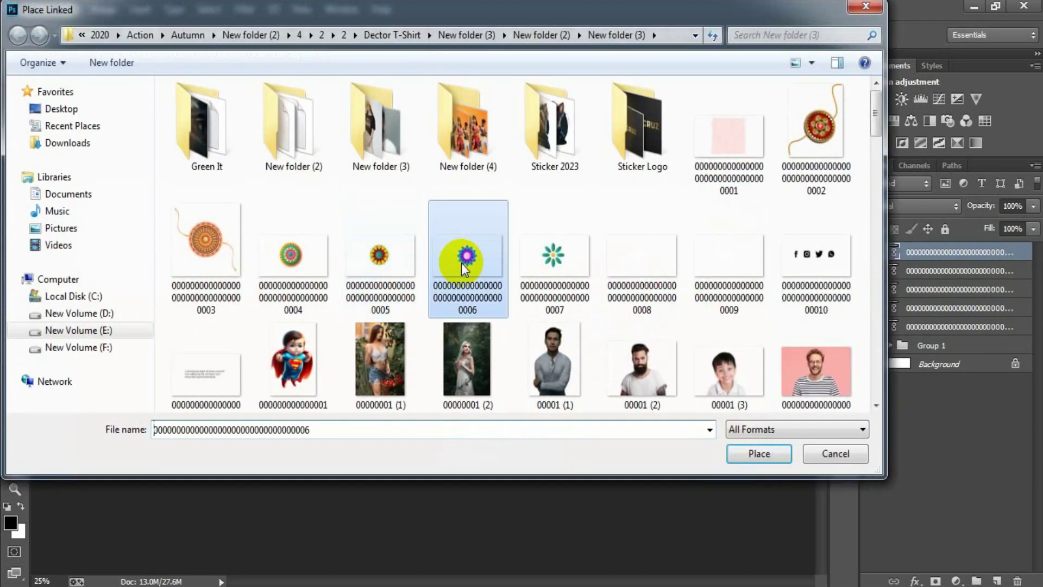
pyautogui.click(759, 454)
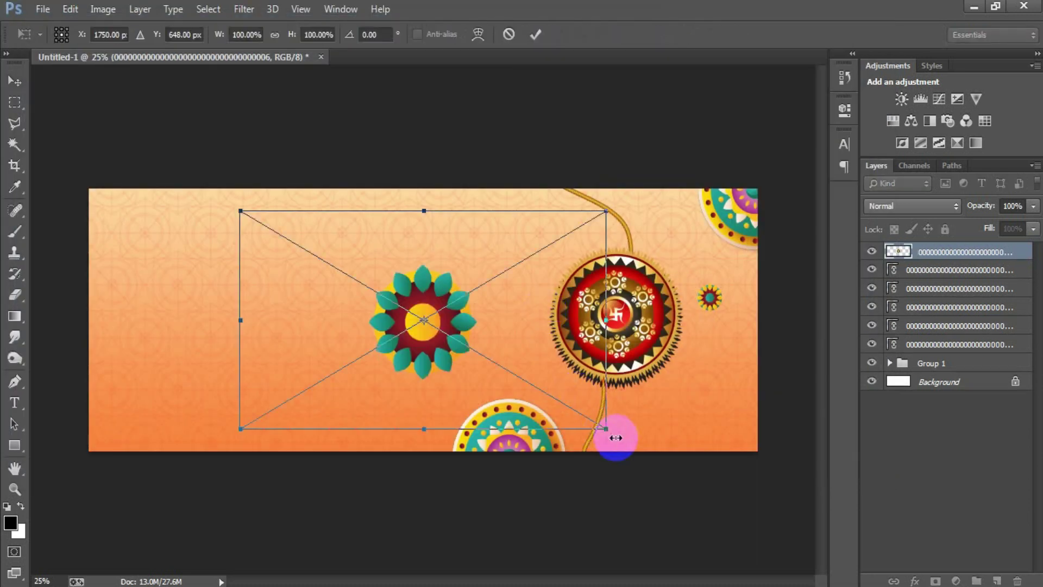
pyautogui.moveTo(599, 429); pyautogui.dragTo(476, 350)
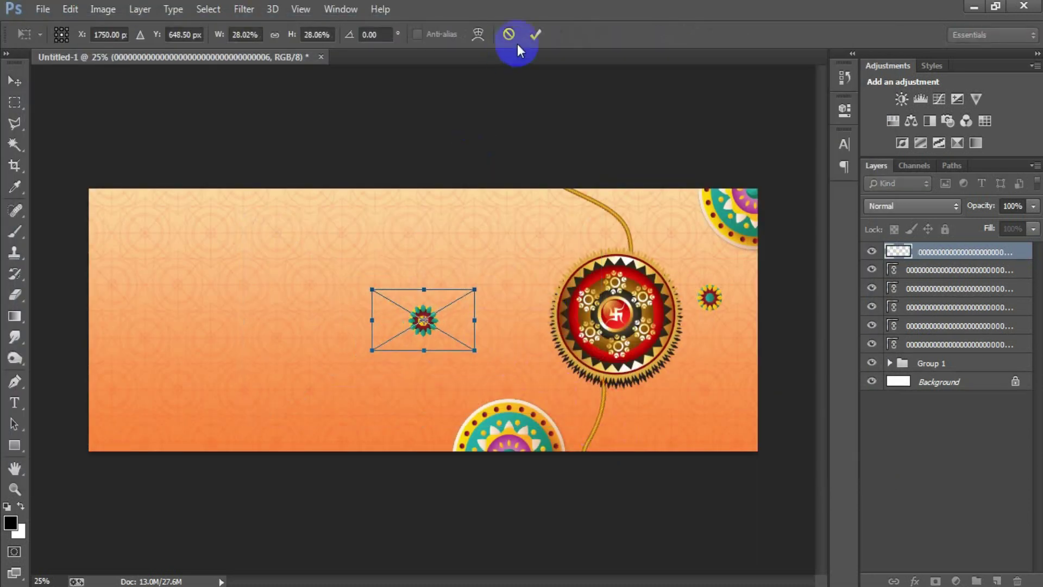
pyautogui.click(536, 34)
pyautogui.moveTo(424, 321)
pyautogui.mouseDown()
pyautogui.moveTo(528, 270)
pyautogui.moveTo(550, 343)
pyautogui.mouseUp()
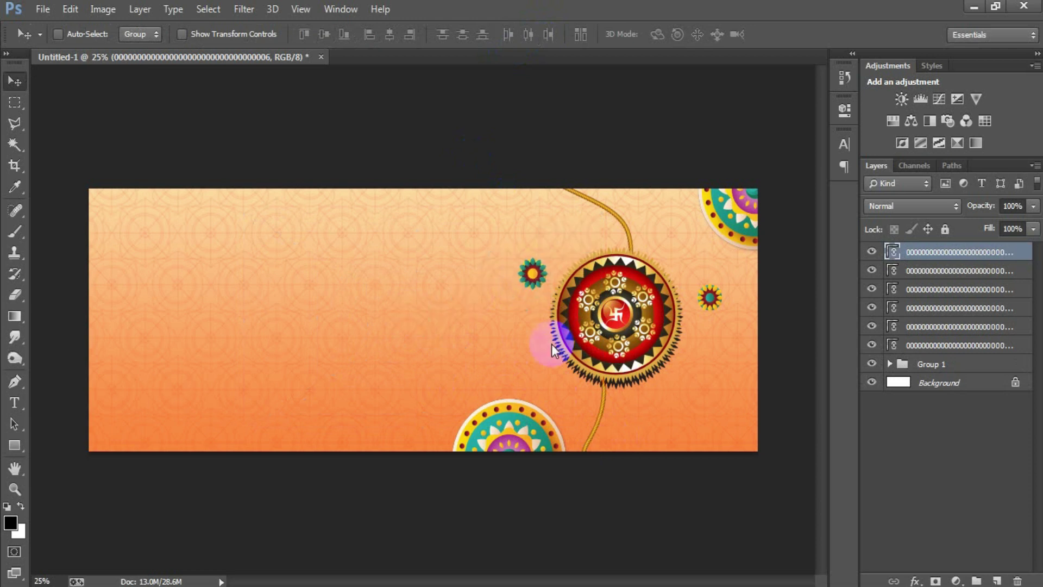
pyautogui.click(142, 82)
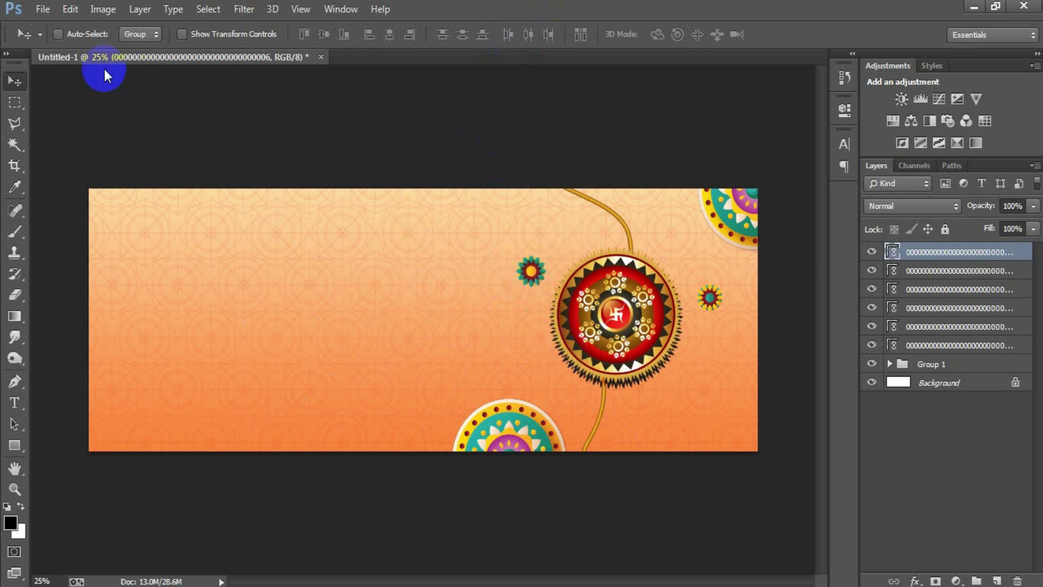
# Place the white four-point star, rasterize its layer and shrink it to a small sparkle
pyautogui.click(45, 12)
pyautogui.click(101, 258)
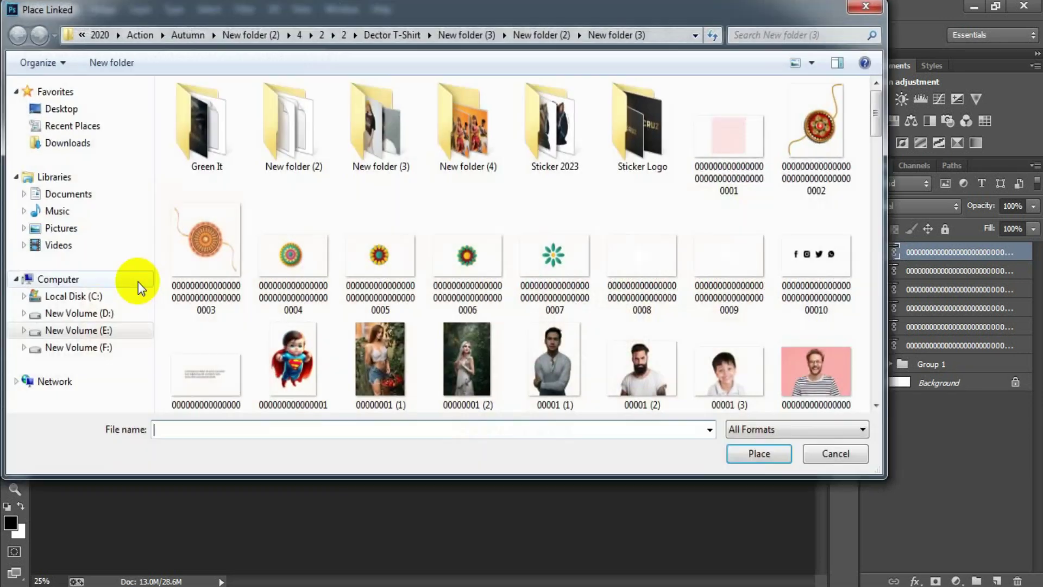
pyautogui.click(630, 266)
pyautogui.click(746, 455)
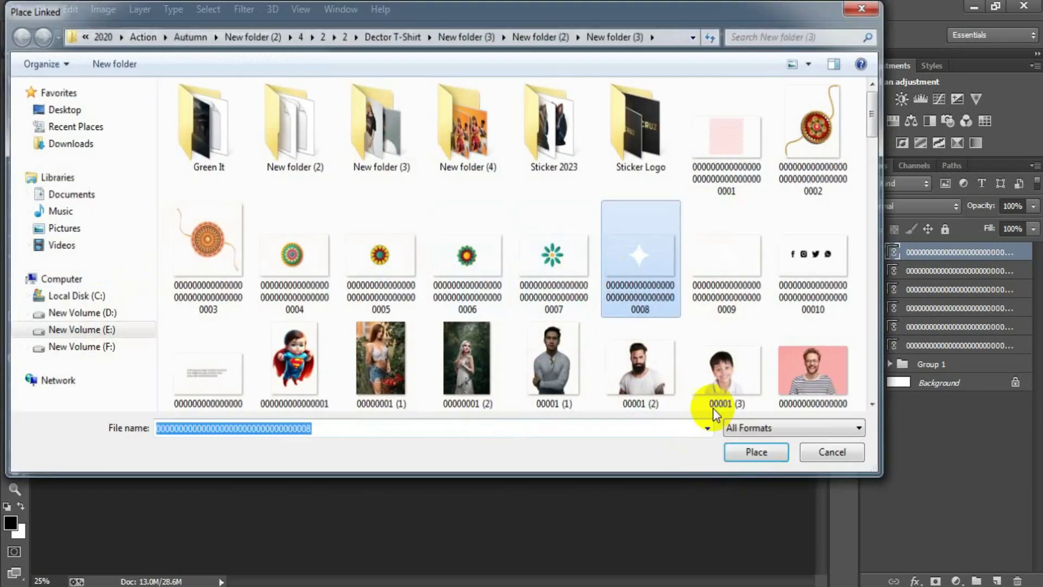
pyautogui.click(533, 32)
pyautogui.rightClick(1024, 260)
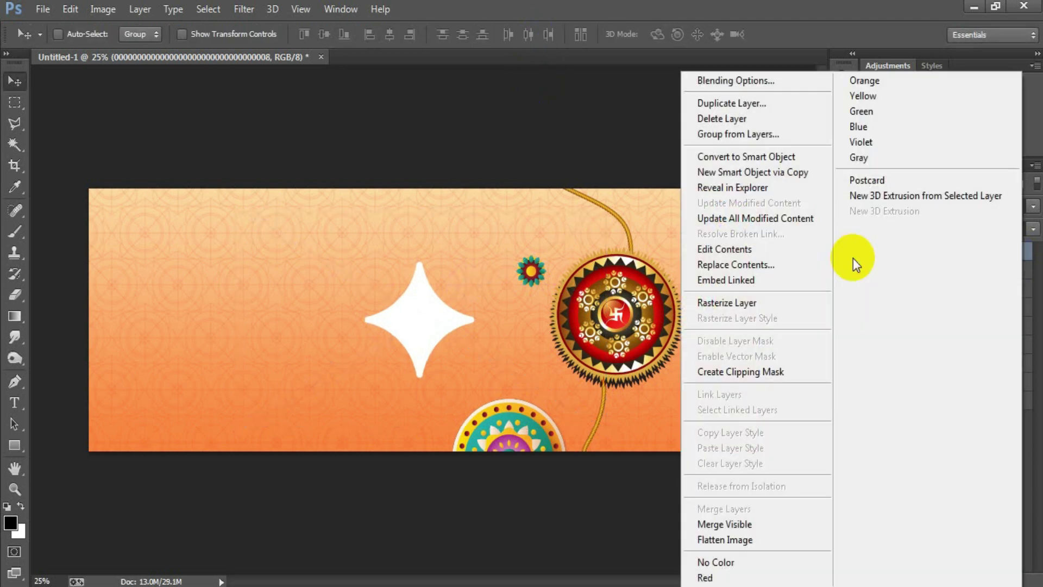
pyautogui.click(751, 298)
pyautogui.hotkey('ctrl', 't')
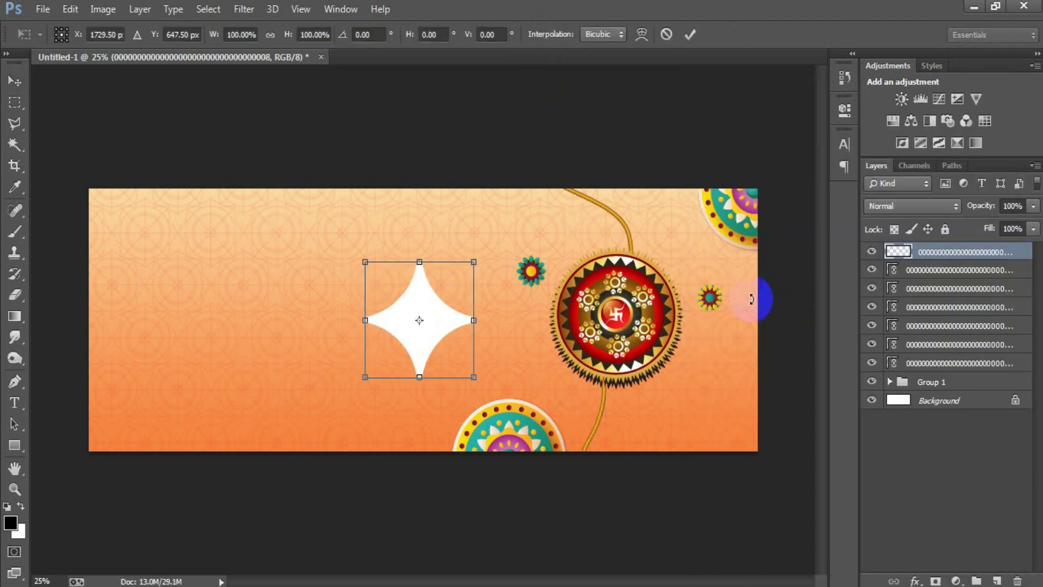
pyautogui.moveTo(475, 376)
pyautogui.mouseDown()
pyautogui.moveTo(433, 329)
pyautogui.moveTo(566, 239)
pyautogui.mouseUp()
pyautogui.click(694, 37)
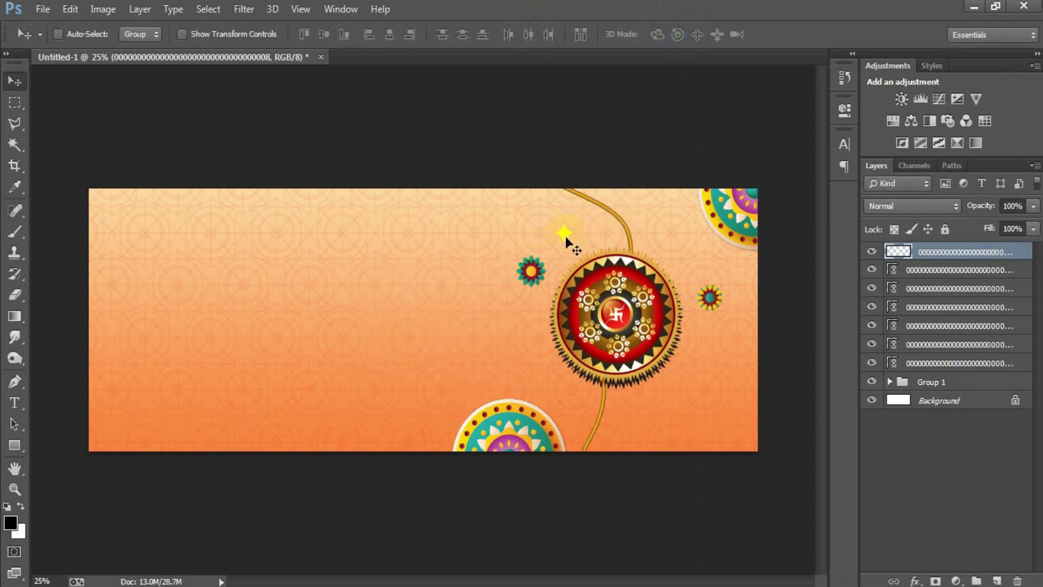
# Duplicate the sparkle beside the rakhi and copy another to the lower right
pyautogui.hotkey('ctrl', 'j')
pyautogui.moveTo(563, 238); pyautogui.dragTo(551, 227)
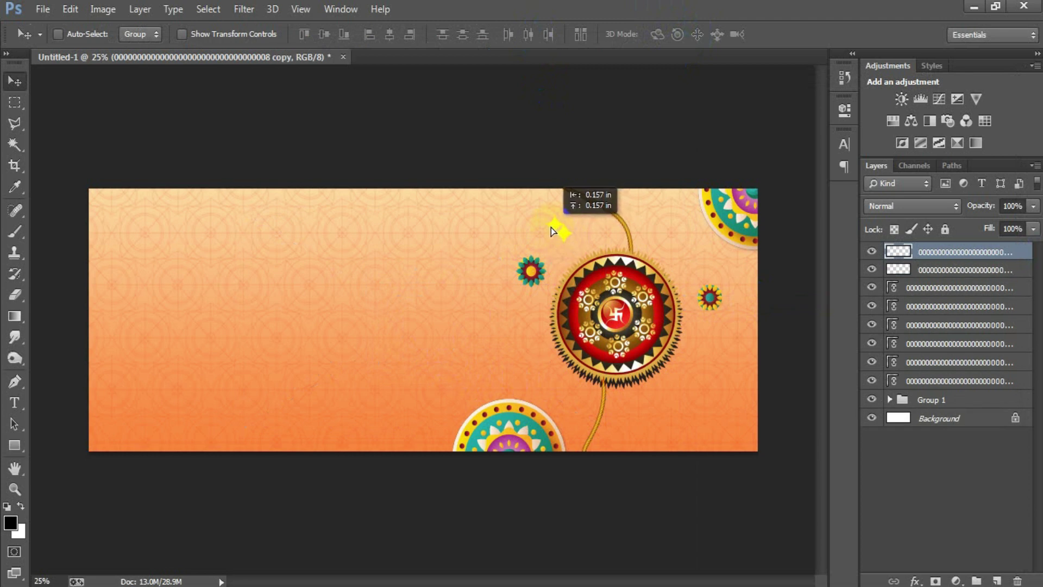
pyautogui.hotkey('ctrl', 't')
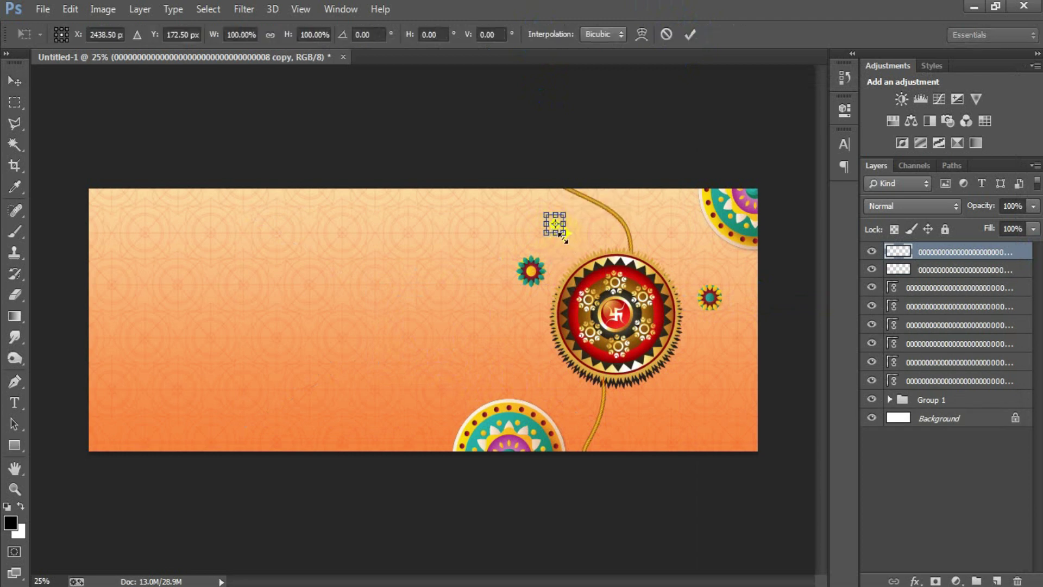
pyautogui.click(690, 34)
pyautogui.moveTo(558, 228); pyautogui.dragTo(663, 422)
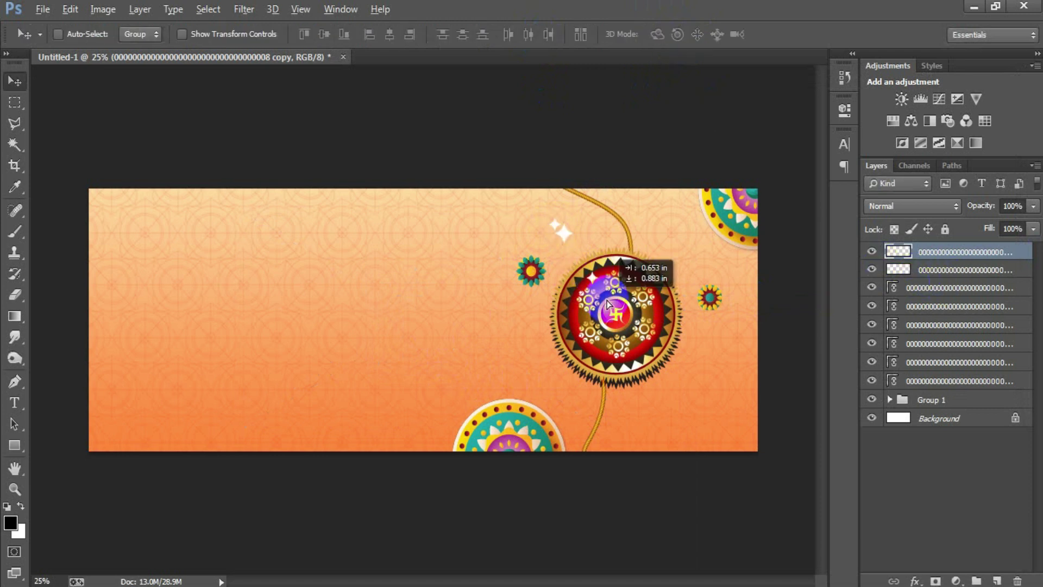
# Give the new sparkle a Color Overlay in peach sampled from the background
pyautogui.doubleClick(1026, 251)
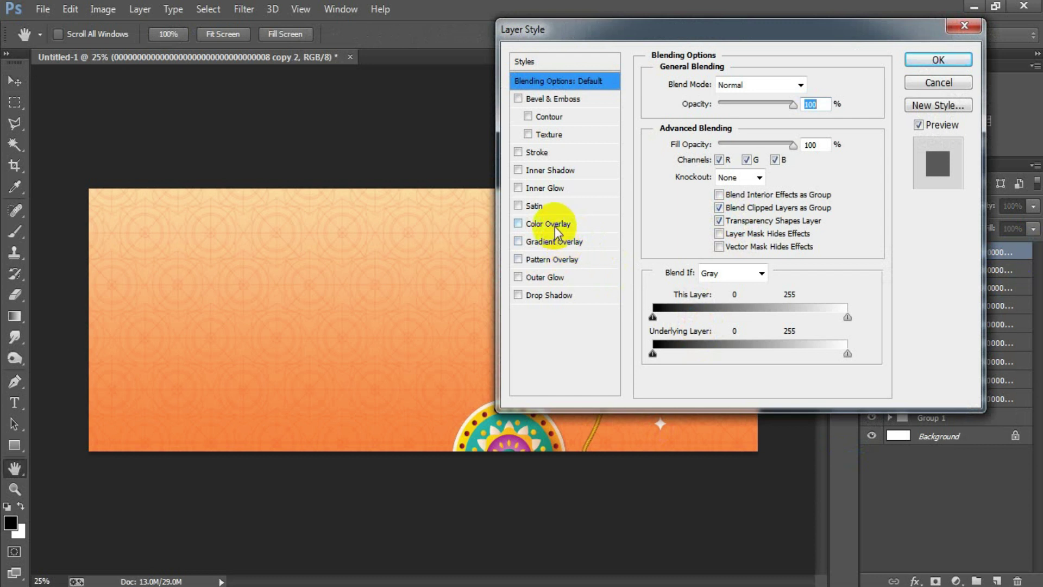
pyautogui.click(548, 223)
pyautogui.click(811, 84)
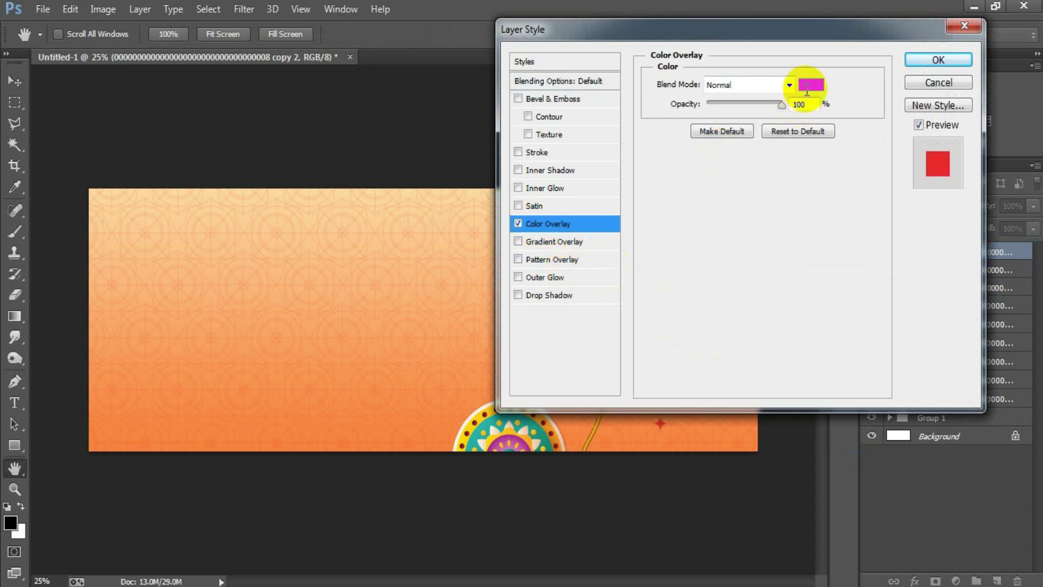
pyautogui.click(425, 211)
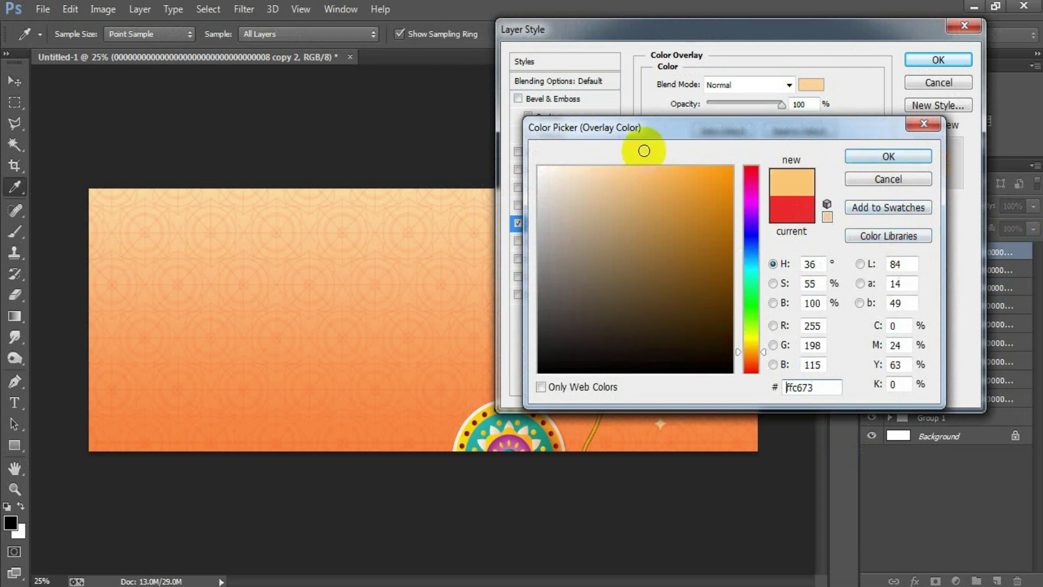
pyautogui.click(896, 157)
pyautogui.click(930, 64)
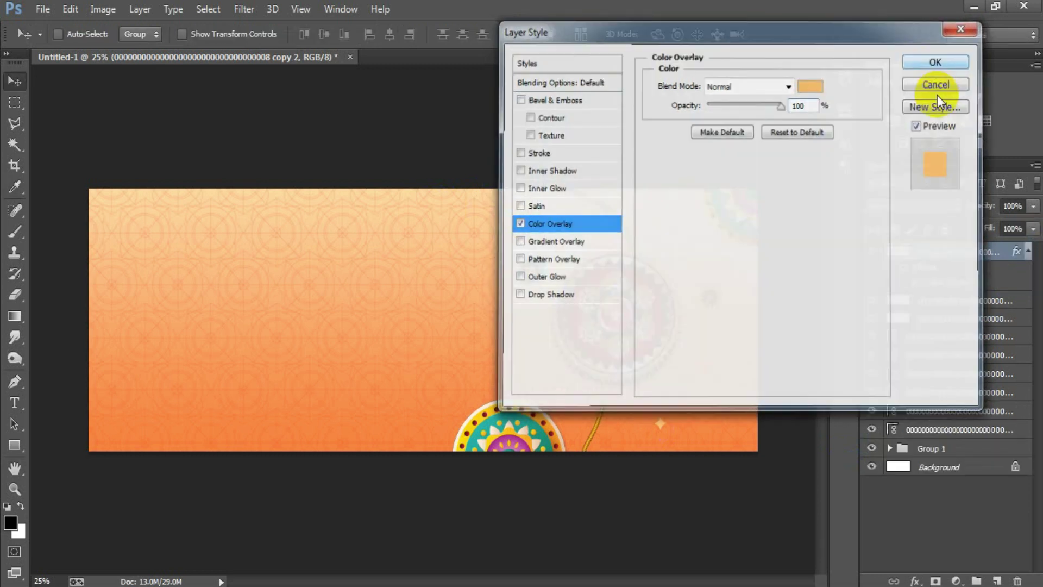
pyautogui.click(1028, 252)
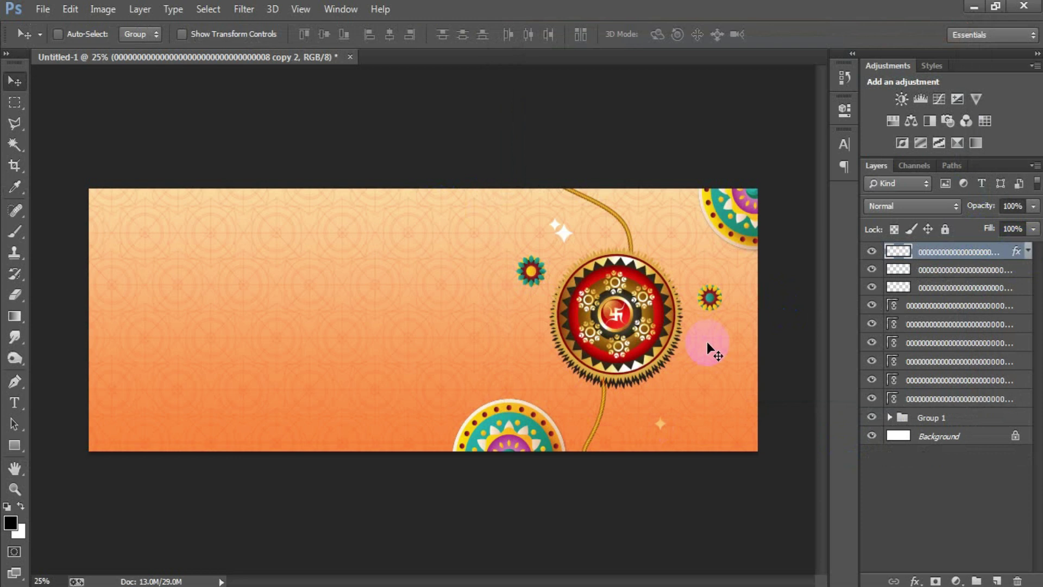
# Duplicate the peach sparkle to the lower left and add a smaller white sparkle right of the rakhi
pyautogui.hotkey('ctrl', 'j')
pyautogui.moveTo(659, 427)
pyautogui.mouseDown()
pyautogui.moveTo(387, 443)
pyautogui.moveTo(640, 214)
pyautogui.mouseUp()
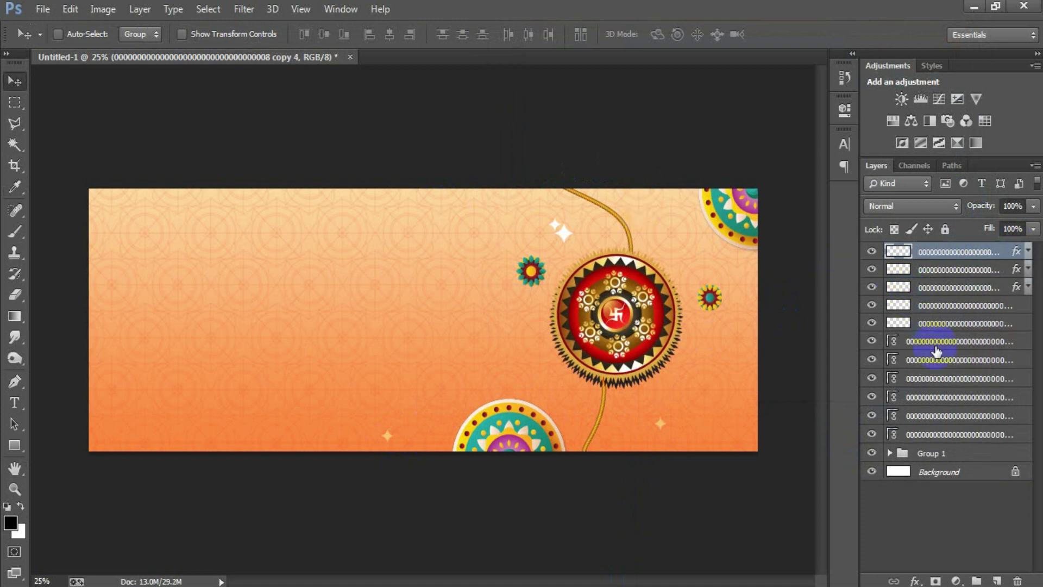
pyautogui.click(939, 324)
pyautogui.moveTo(630, 217); pyautogui.dragTo(739, 367)
pyautogui.hotkey('ctrl', 't')
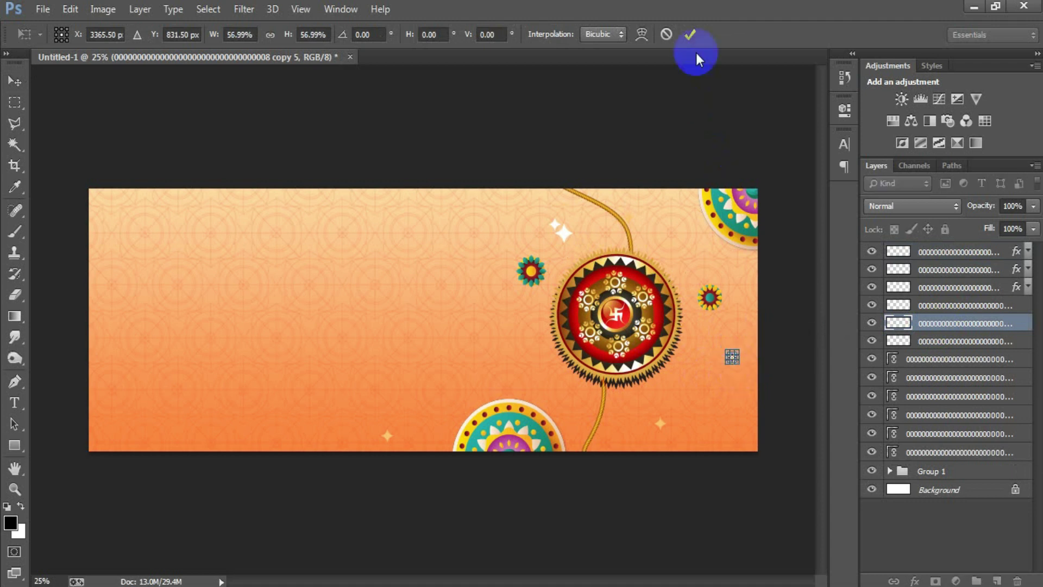
pyautogui.click(689, 34)
# Copy more sparkles near the top-right medallion and below the rakhi
pyautogui.moveTo(737, 361); pyautogui.dragTo(695, 214)
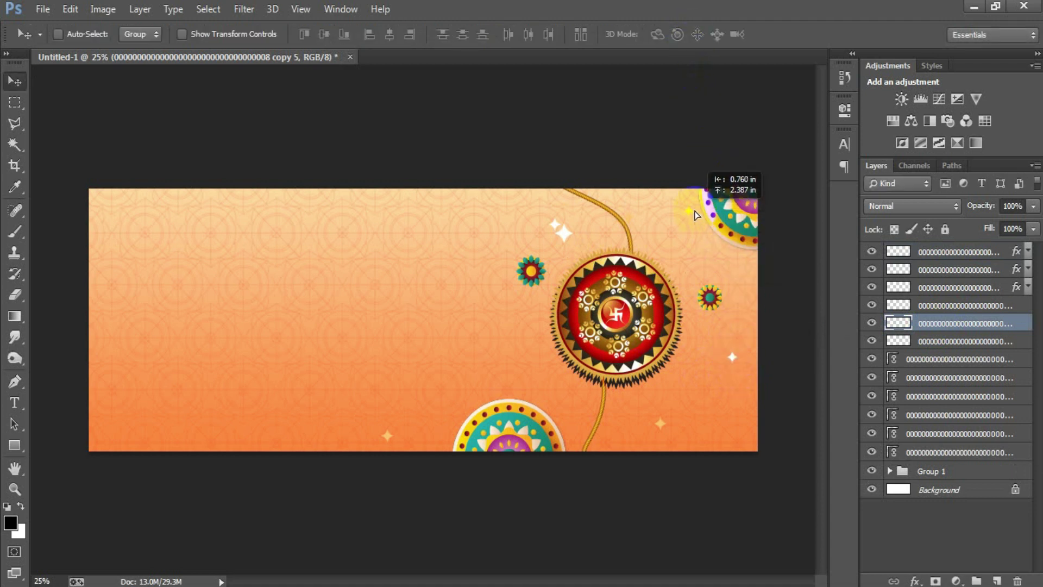
pyautogui.moveTo(728, 357)
pyautogui.mouseDown()
pyautogui.moveTo(734, 435)
pyautogui.moveTo(606, 567)
pyautogui.mouseUp()
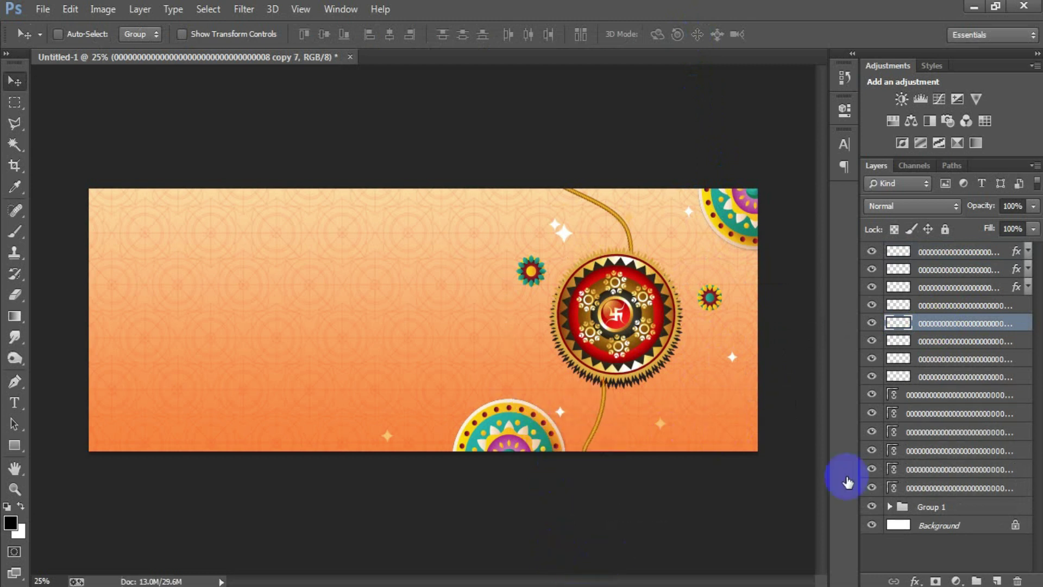
pyautogui.click(958, 252)
pyautogui.click(13, 82)
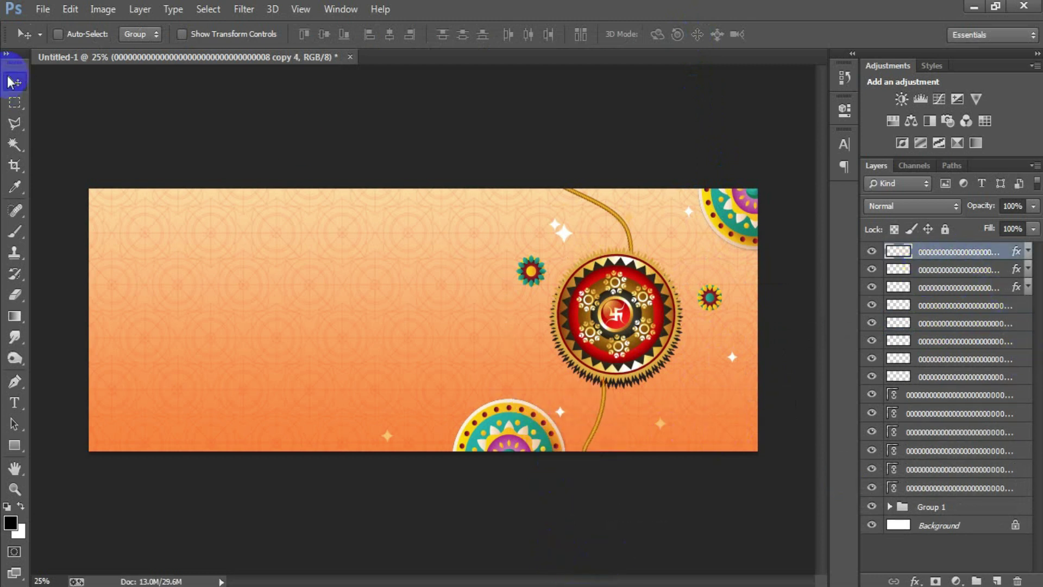
pyautogui.click(43, 11)
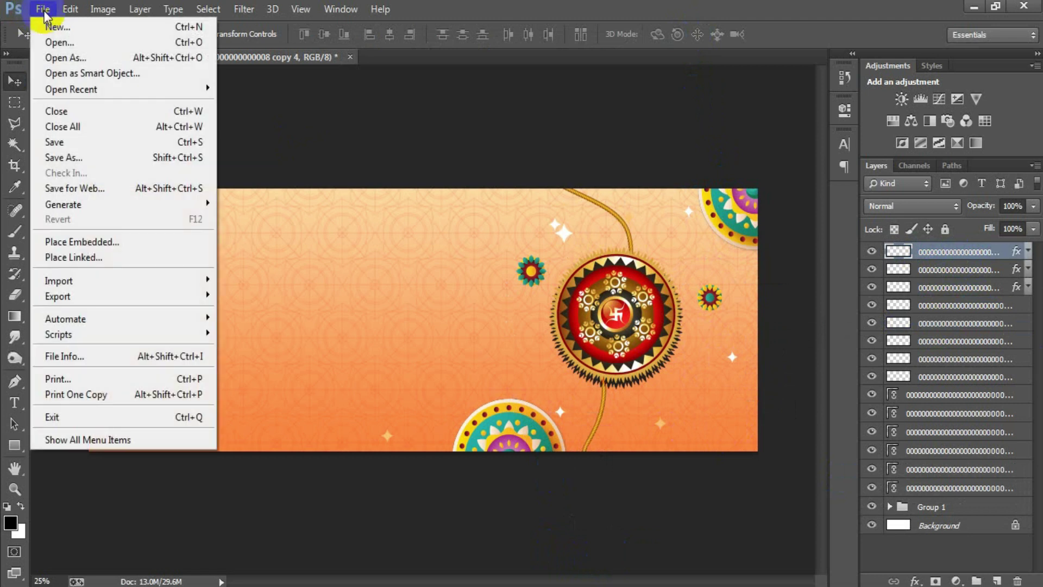
# Place image 0009 as a small swoosh near the rakhi's top right
pyautogui.click(106, 257)
pyautogui.click(741, 266)
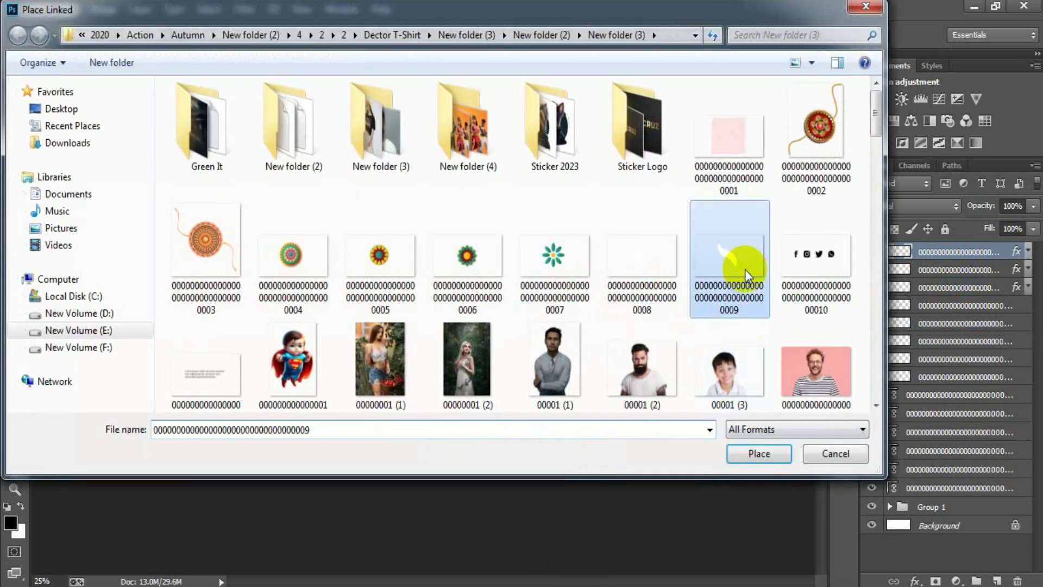
pyautogui.click(766, 462)
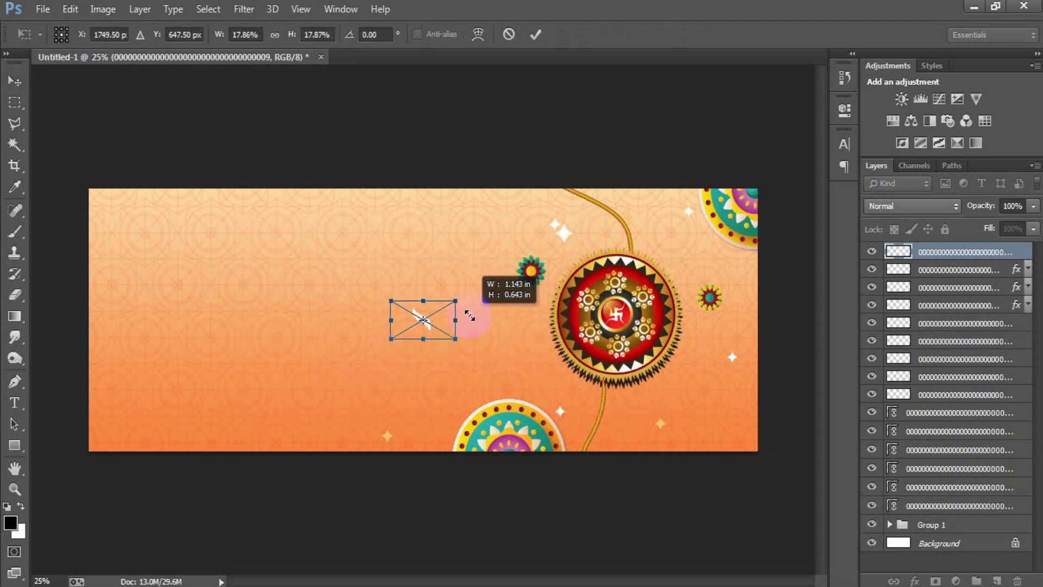
pyautogui.moveTo(604, 429)
pyautogui.mouseDown()
pyautogui.moveTo(462, 315)
pyautogui.moveTo(761, 458)
pyautogui.moveTo(670, 254)
pyautogui.mouseUp()
pyautogui.click(537, 35)
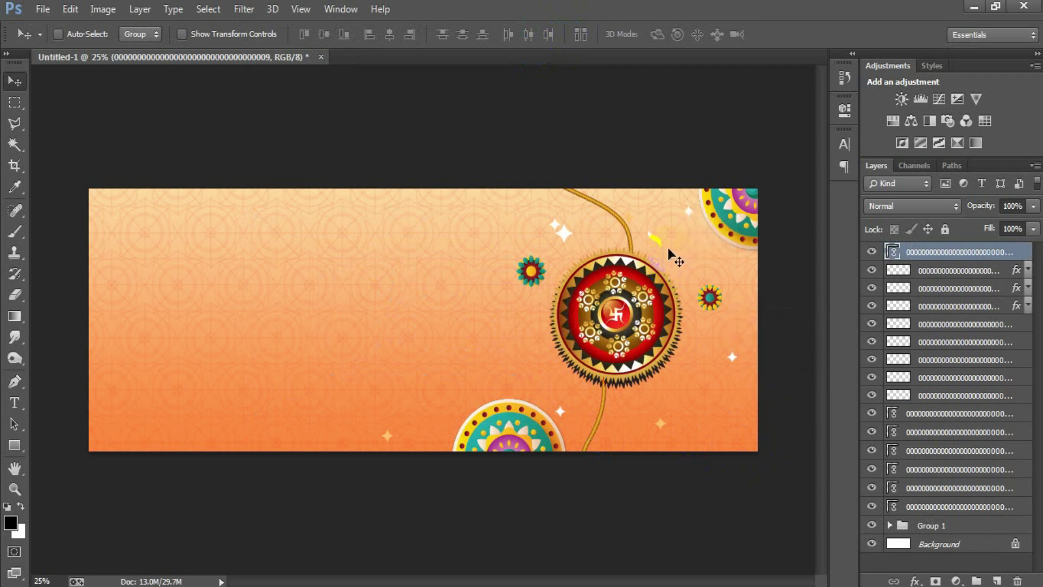
# Duplicate the swoosh and move the copy left of the rakhi
pyautogui.hotkey('ctrl', 'j')
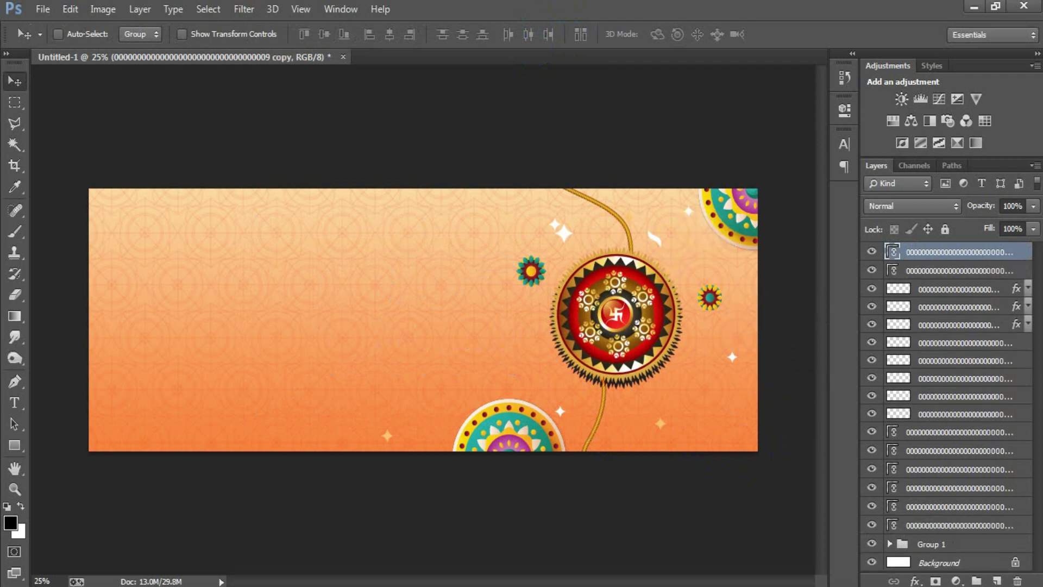
pyautogui.moveTo(654, 242); pyautogui.dragTo(503, 333)
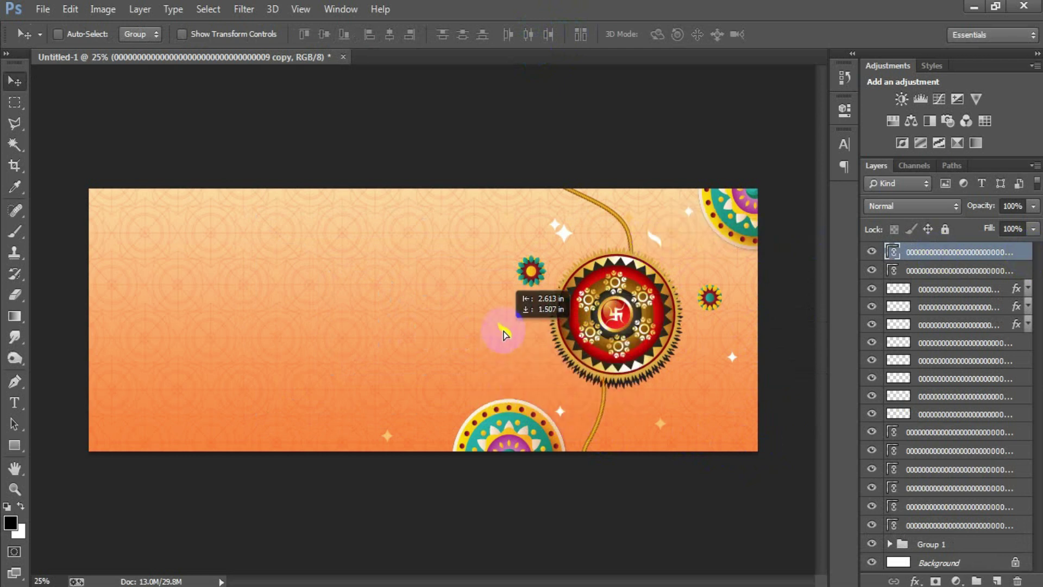
pyautogui.doubleClick(1020, 254)
pyautogui.press('Return')
# Tint the swoosh copy with a peach Color Overlay sampled from the background
pyautogui.doubleClick(1024, 256)
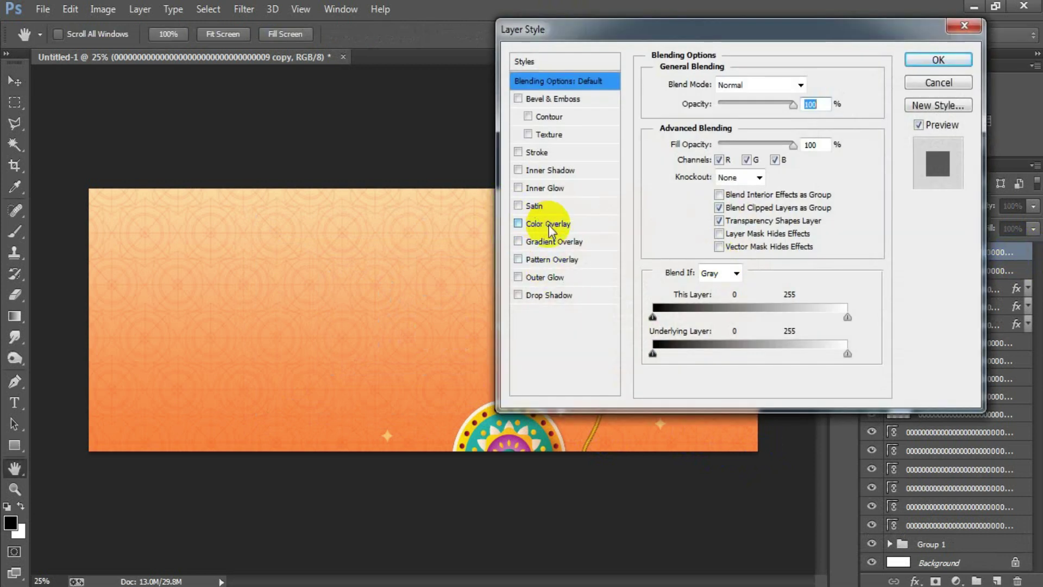
pyautogui.click(548, 223)
pyautogui.click(812, 84)
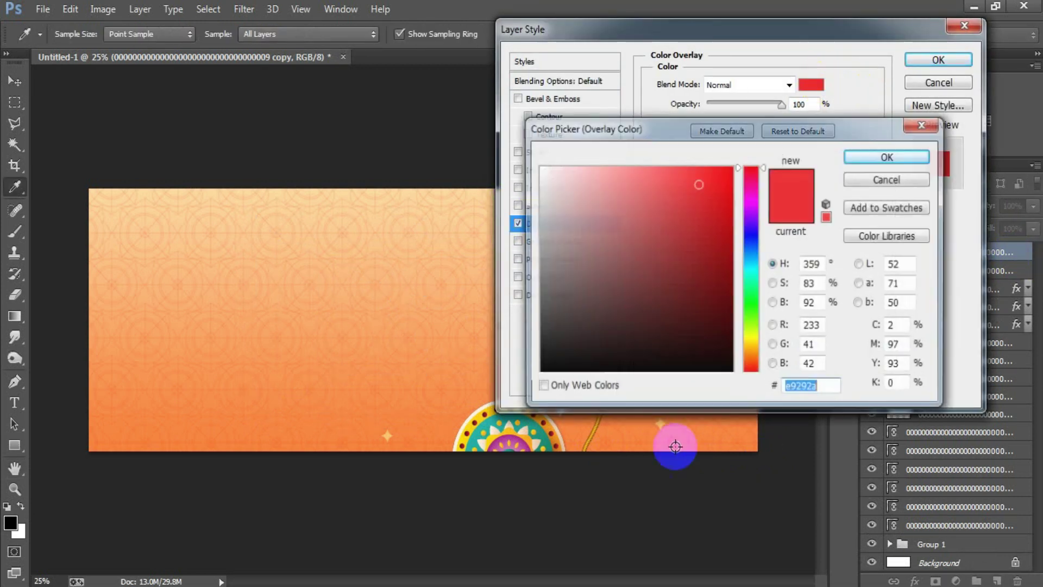
pyautogui.click(660, 423)
pyautogui.click(888, 157)
pyautogui.click(938, 60)
pyautogui.click(555, 354)
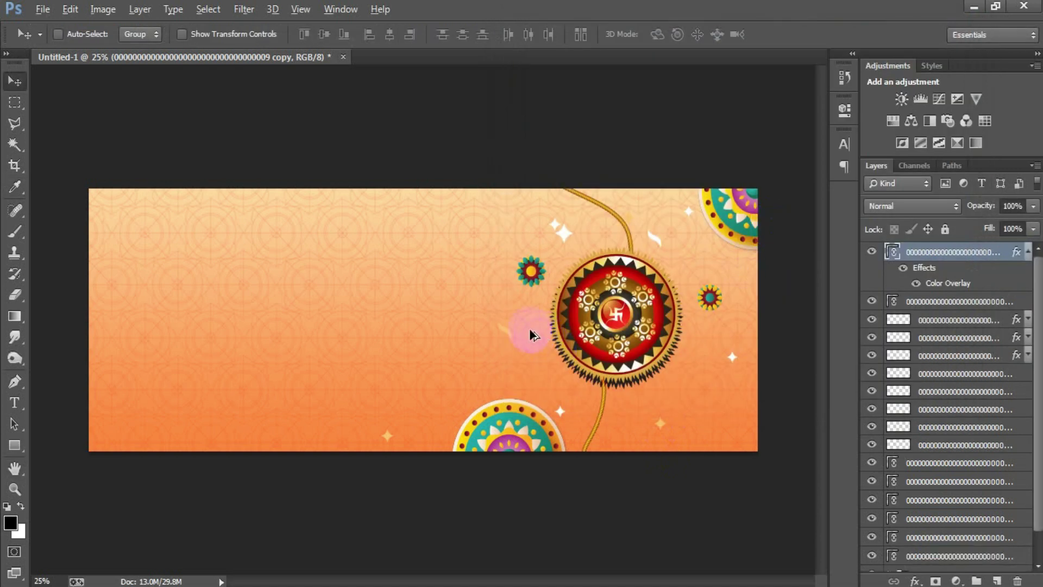
# Copy the peach swoosh up above the rakhi and collapse the layers' effect details
pyautogui.moveTo(528, 317)
pyautogui.mouseDown()
pyautogui.moveTo(551, 205)
pyautogui.moveTo(618, 408)
pyautogui.mouseUp()
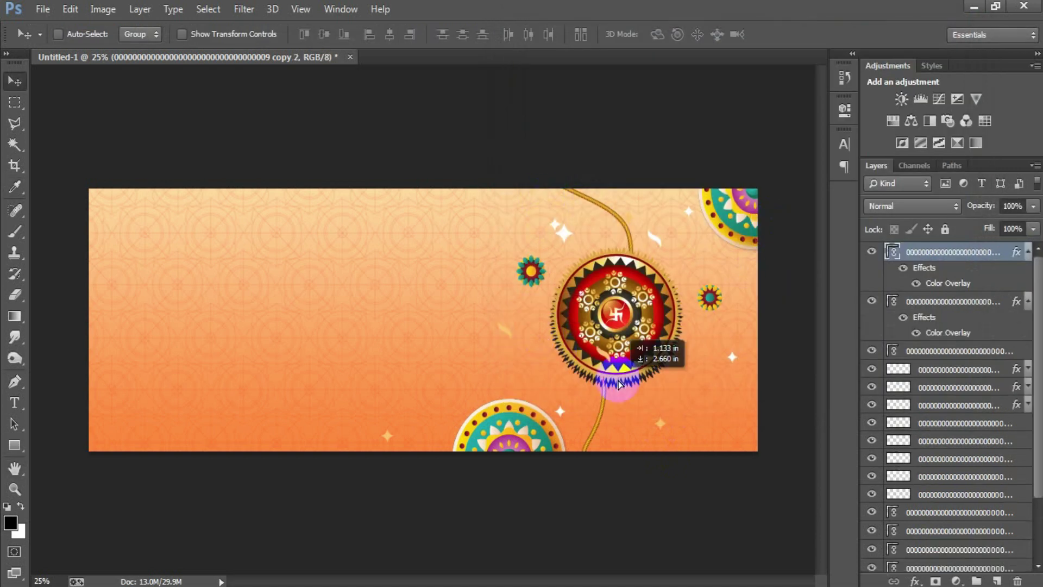
pyautogui.moveTo(618, 408); pyautogui.dragTo(654, 216)
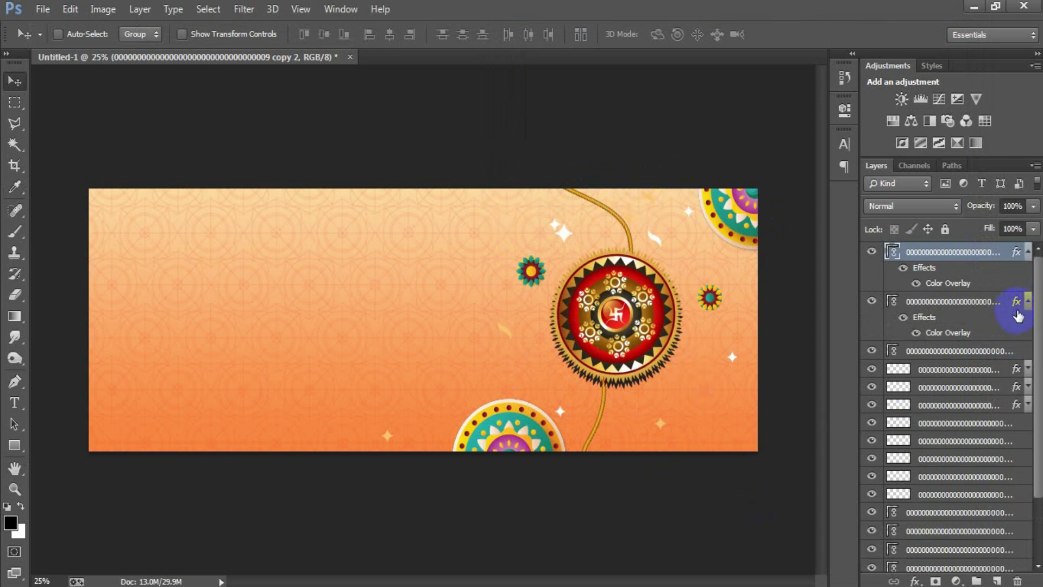
pyautogui.click(1028, 295)
pyautogui.click(1028, 252)
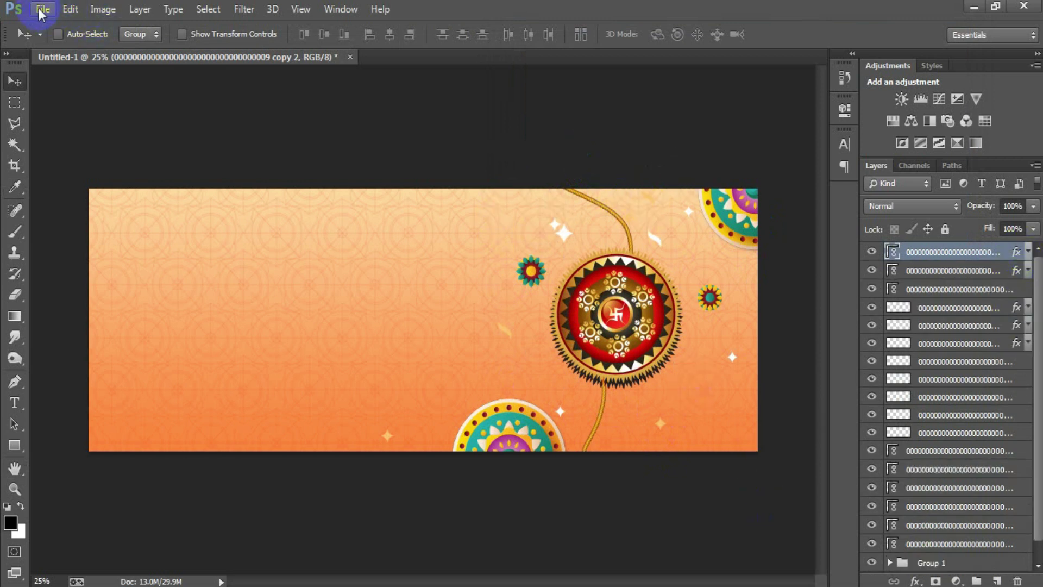
# Place the linked teal flower image 0007 on the banner at a small size
pyautogui.click(41, 10)
pyautogui.click(68, 258)
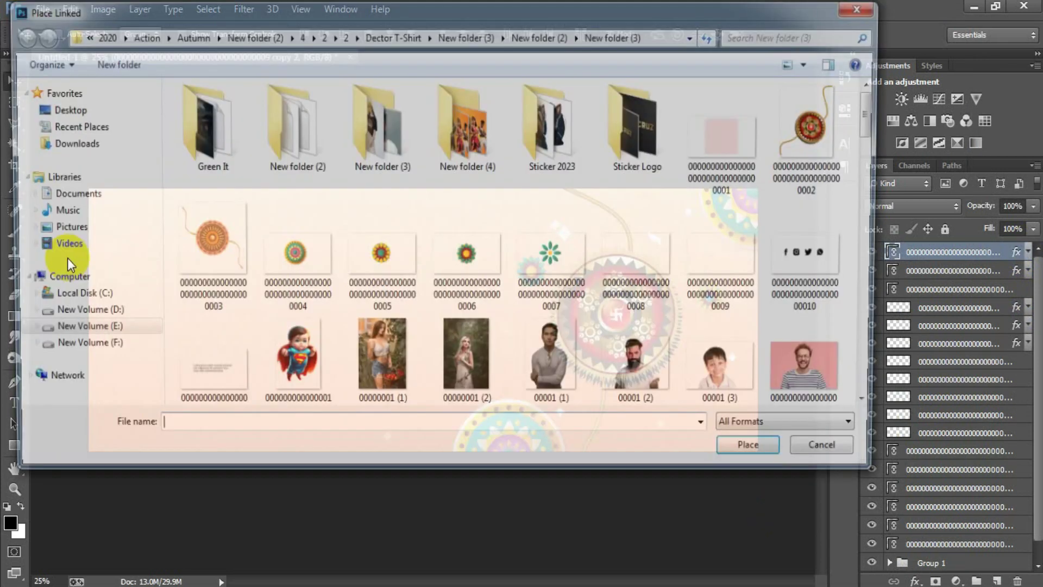
pyautogui.click(558, 268)
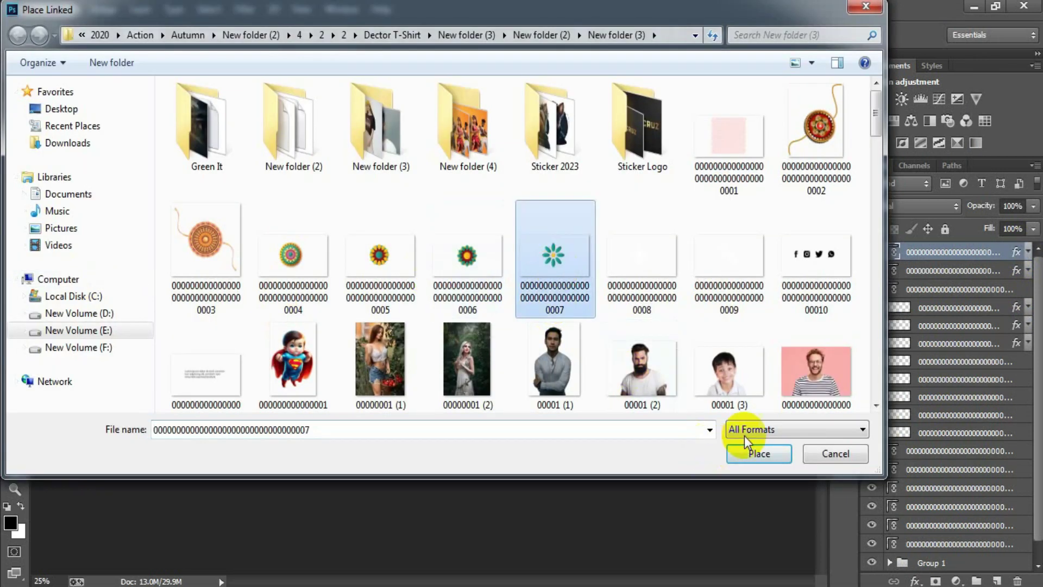
pyautogui.click(759, 453)
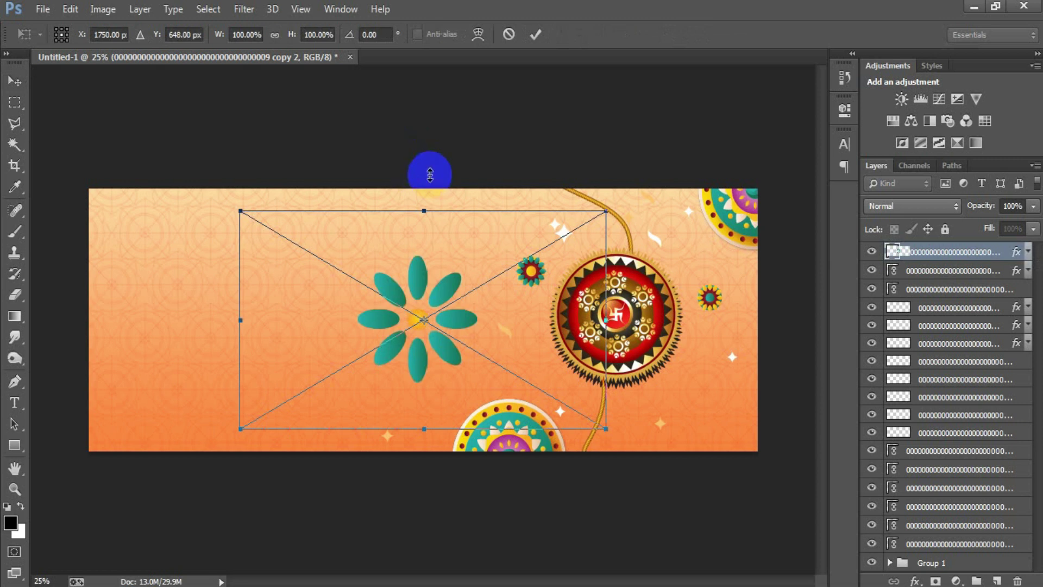
pyautogui.moveTo(606, 212)
pyautogui.mouseDown()
pyautogui.moveTo(471, 308)
pyautogui.moveTo(460, 251)
pyautogui.moveTo(324, 236)
pyautogui.mouseUp()
pyautogui.click(537, 35)
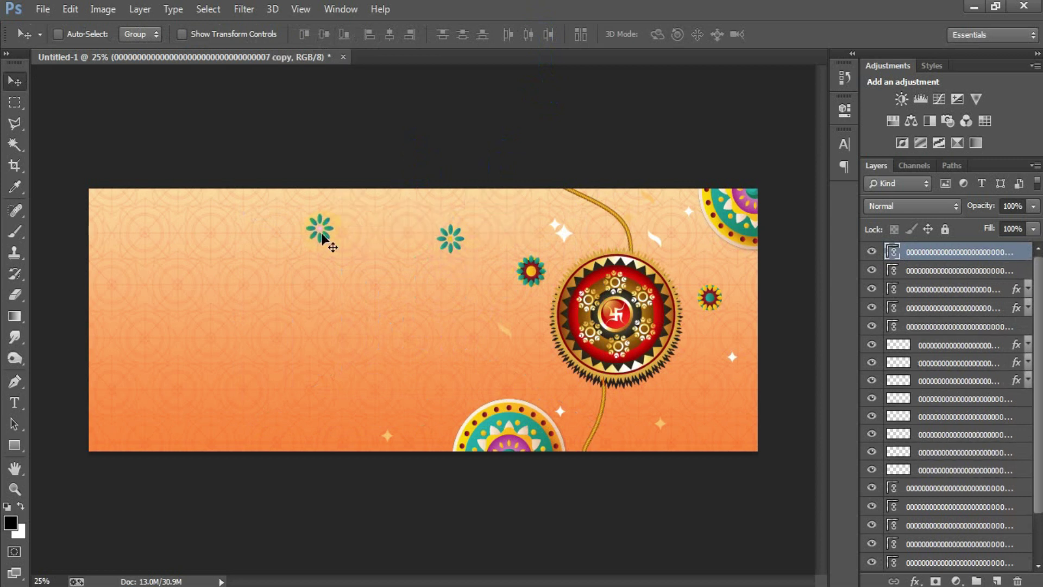
# Enlarge the teal flower and move it up to the banner's top edge
pyautogui.hotkey('ctrl', 't')
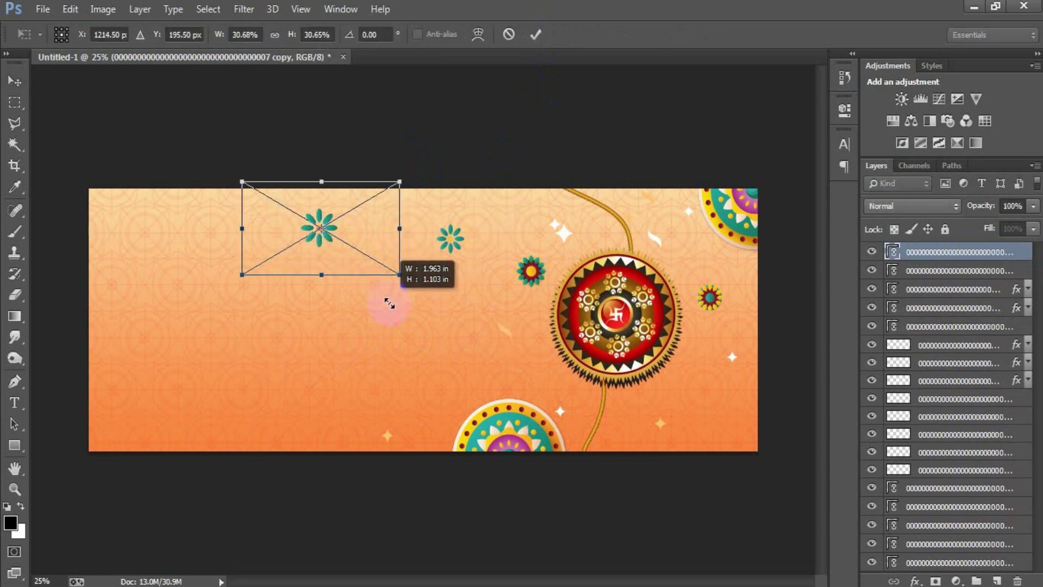
pyautogui.moveTo(358, 261); pyautogui.dragTo(423, 283)
pyautogui.moveTo(401, 235); pyautogui.dragTo(403, 209)
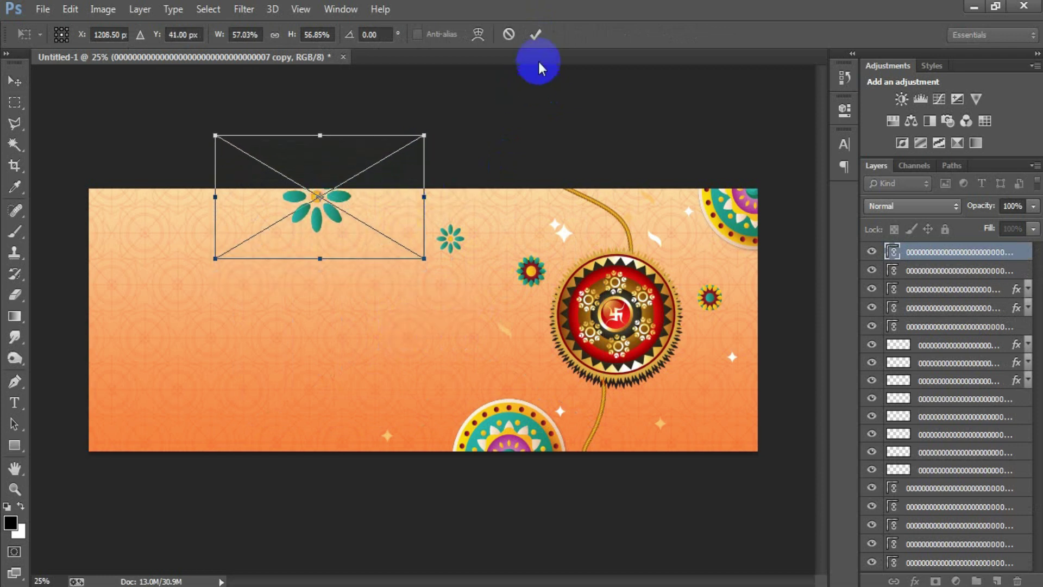
pyautogui.click(535, 34)
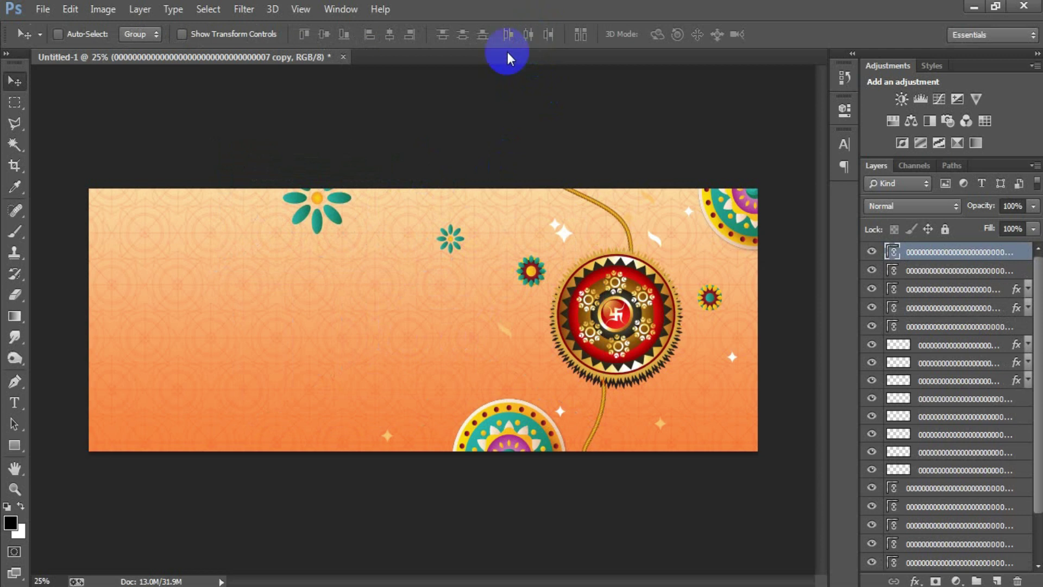
# Add a flower copy shrunk to about a quarter size, and nudge the other small flower
pyautogui.moveTo(330, 211); pyautogui.dragTo(388, 304)
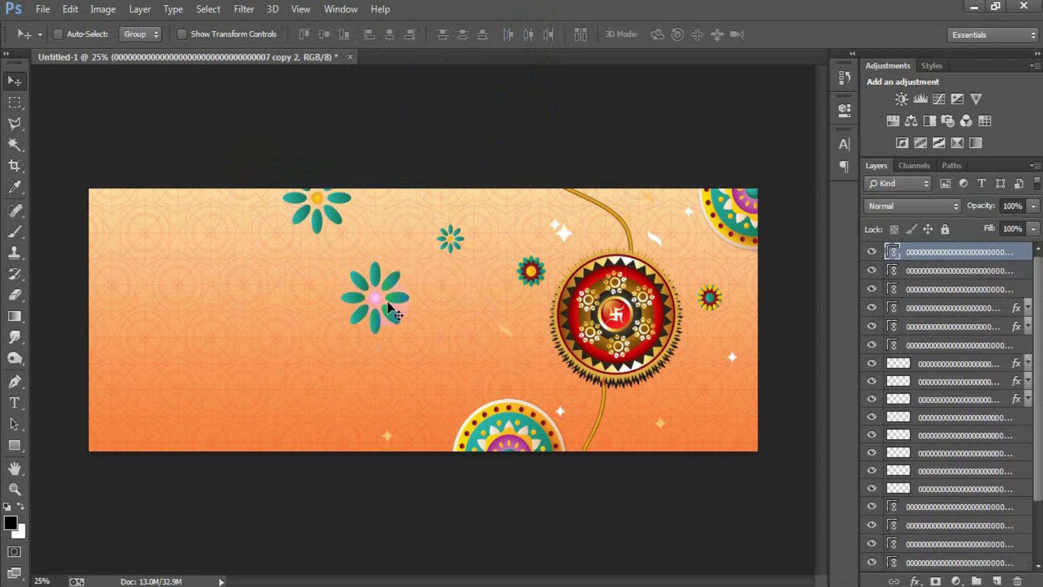
pyautogui.hotkey('ctrl', 't')
pyautogui.moveTo(471, 355)
pyautogui.mouseDown()
pyautogui.moveTo(414, 292)
pyautogui.moveTo(454, 201)
pyautogui.mouseUp()
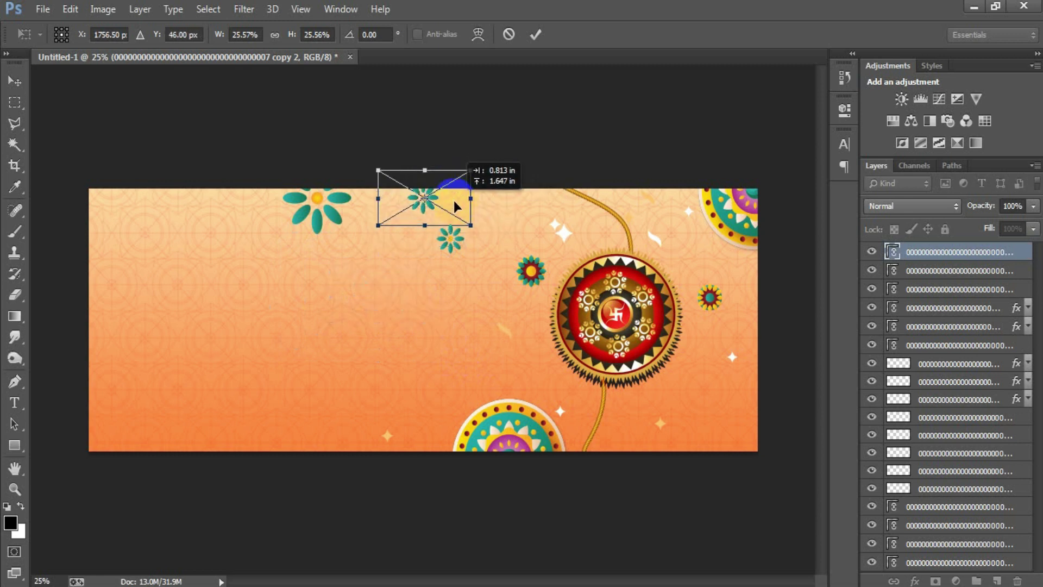
pyautogui.click(535, 34)
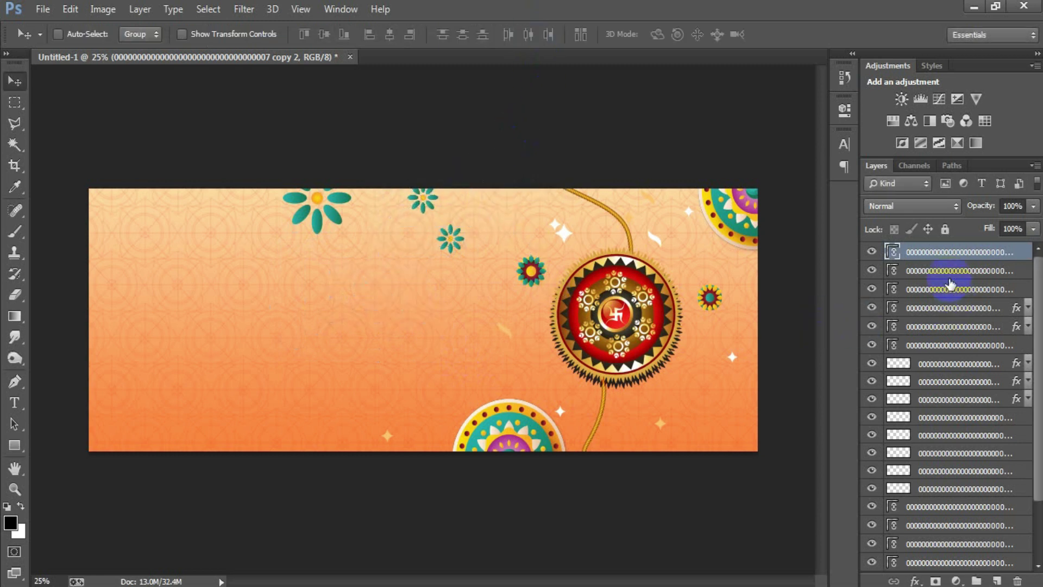
pyautogui.click(930, 290)
pyautogui.moveTo(449, 245); pyautogui.dragTo(437, 251)
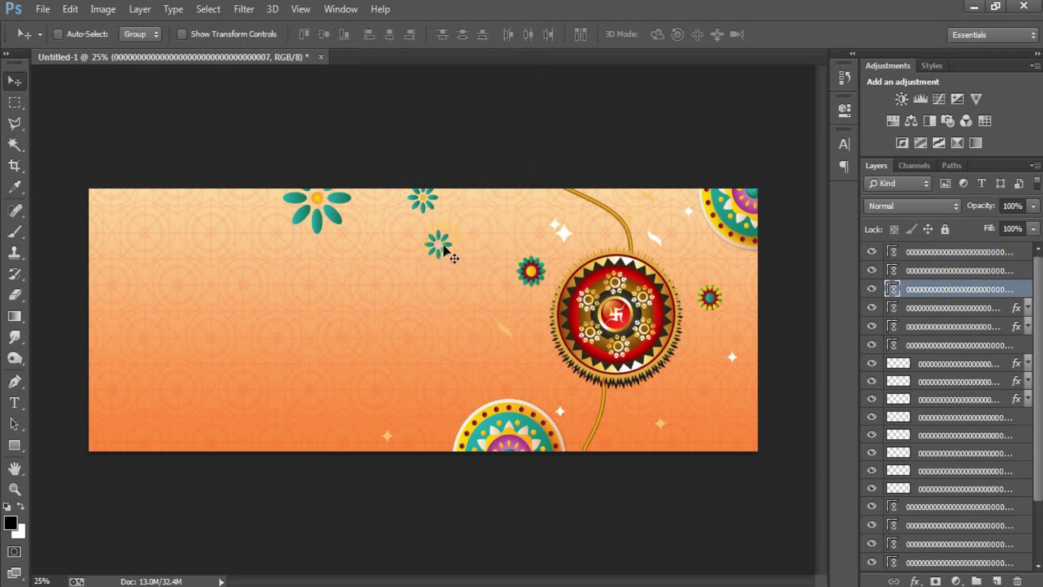
pyautogui.click(938, 253)
# Group the loose decoration layers together and add a new empty layer
pyautogui.scroll(-2, 931, 303)
pyautogui.keyDown('shift'); pyautogui.click(929, 526); pyautogui.keyUp('shift')
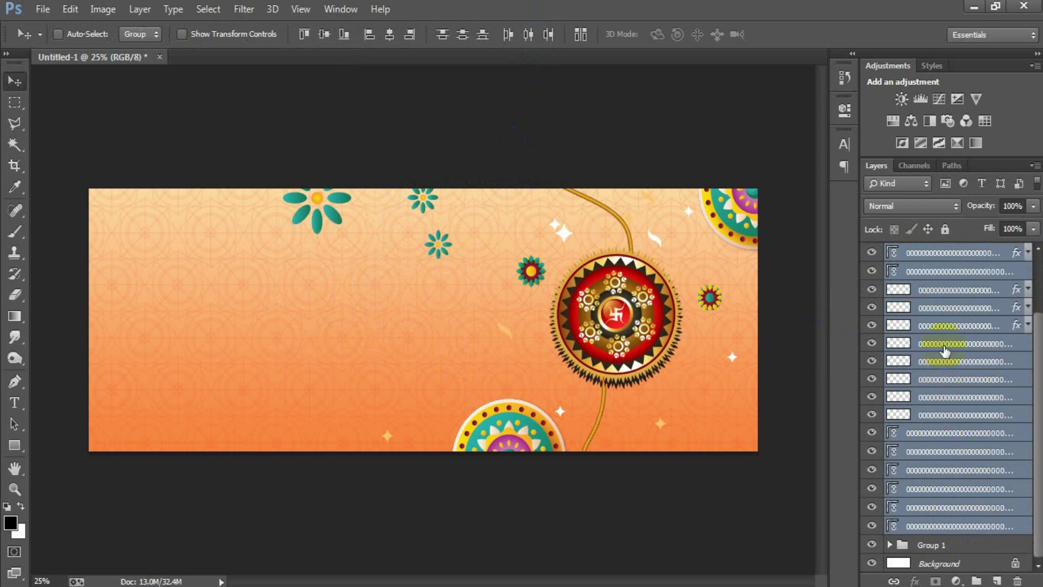
pyautogui.hotkey('ctrl', 'g')
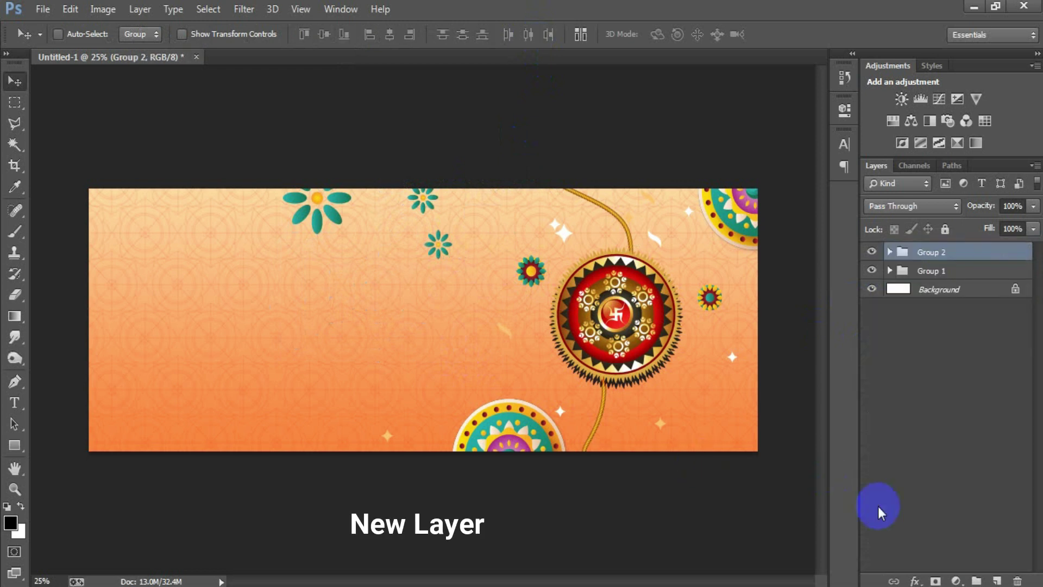
pyautogui.click(996, 580)
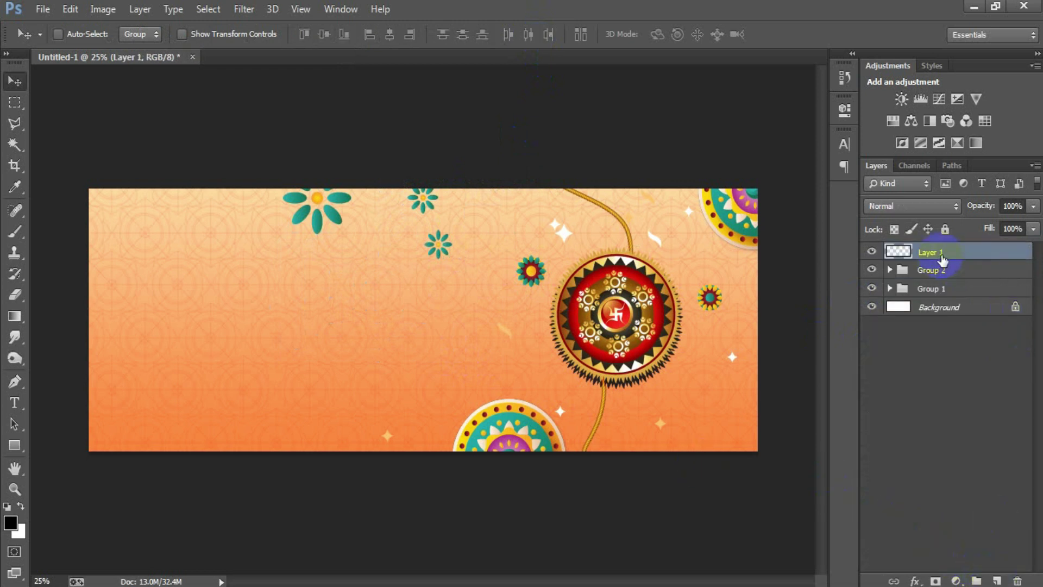
# Add a white 'Raksha bandhan' title on the left, scaled up about two and a half times
pyautogui.click(16, 403)
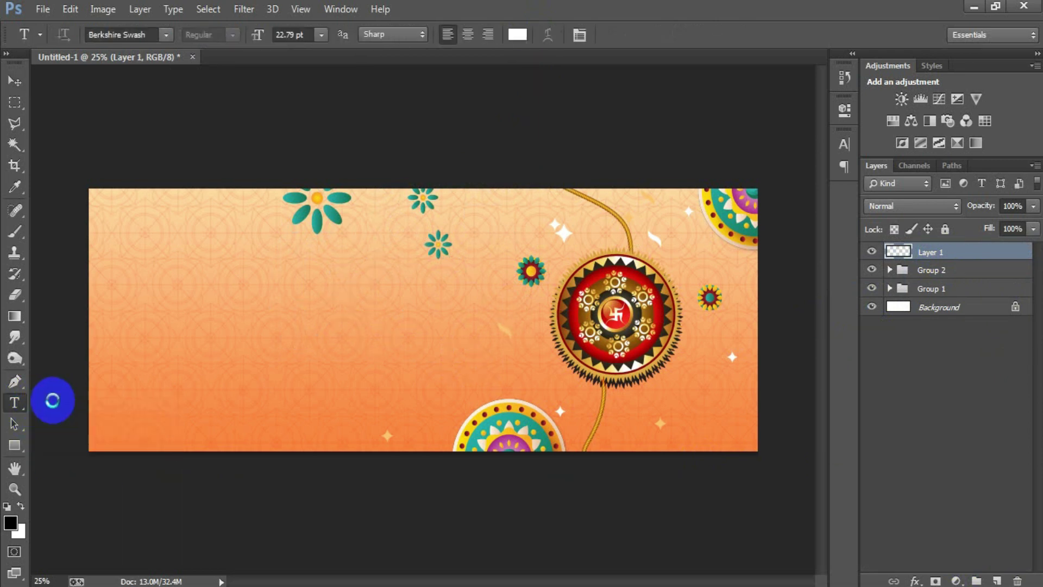
pyautogui.click(268, 298)
pyautogui.write('Raksha bandhan')
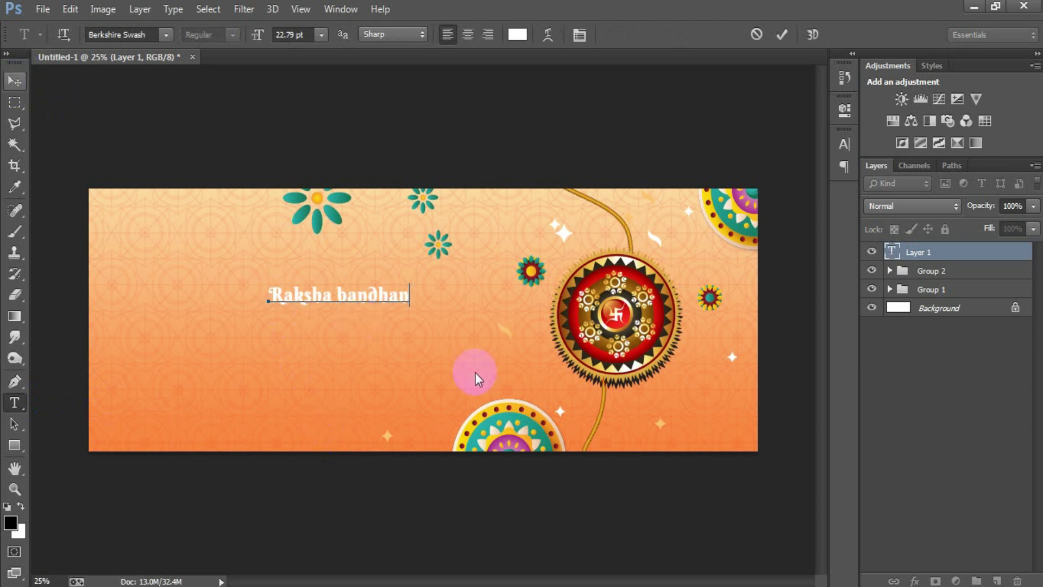
pyautogui.click(14, 83)
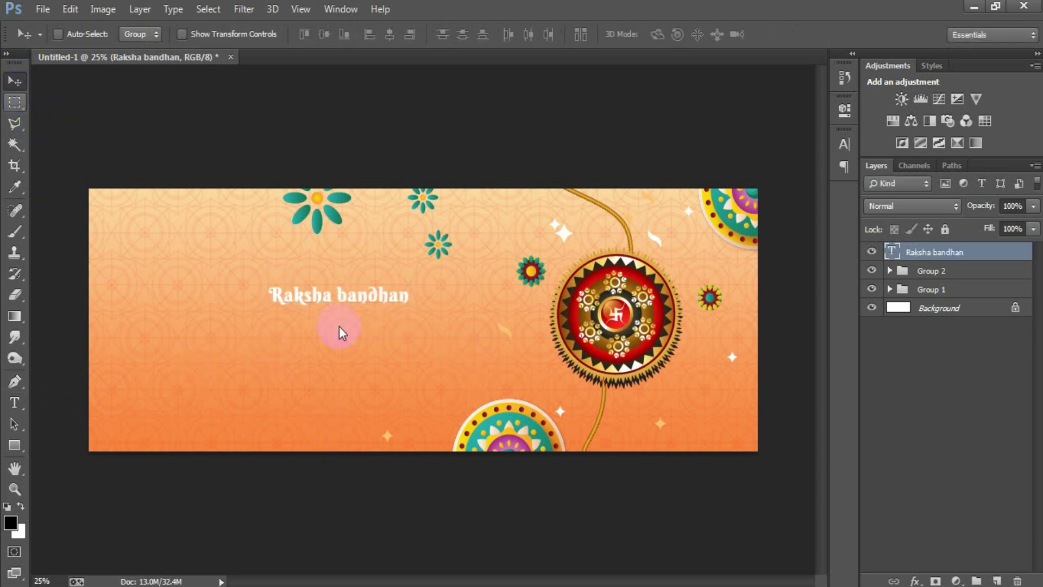
pyautogui.moveTo(356, 293); pyautogui.dragTo(301, 284)
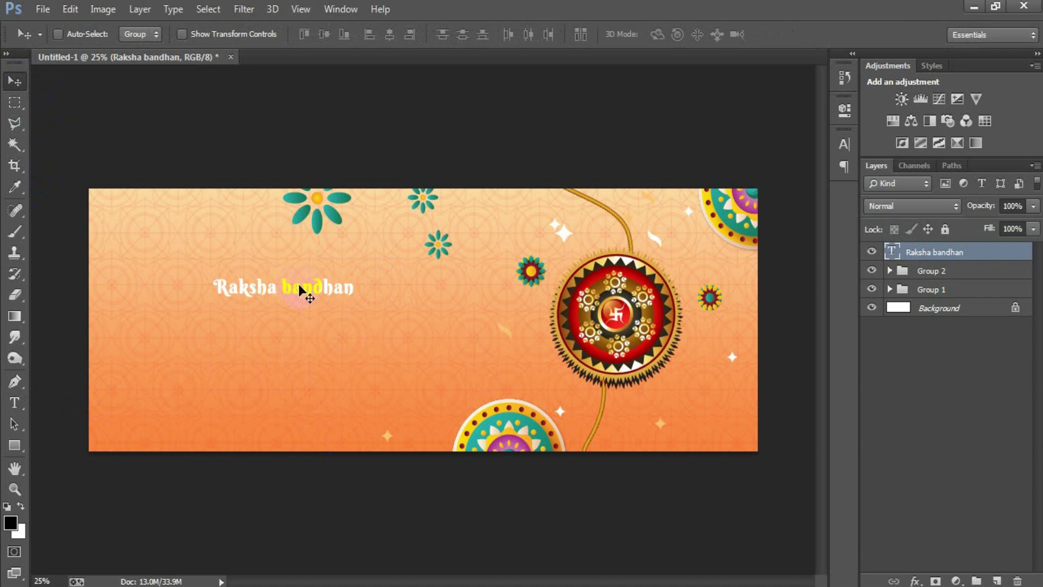
pyautogui.hotkey('ctrl', 't')
pyautogui.moveTo(353, 300); pyautogui.dragTo(456, 333)
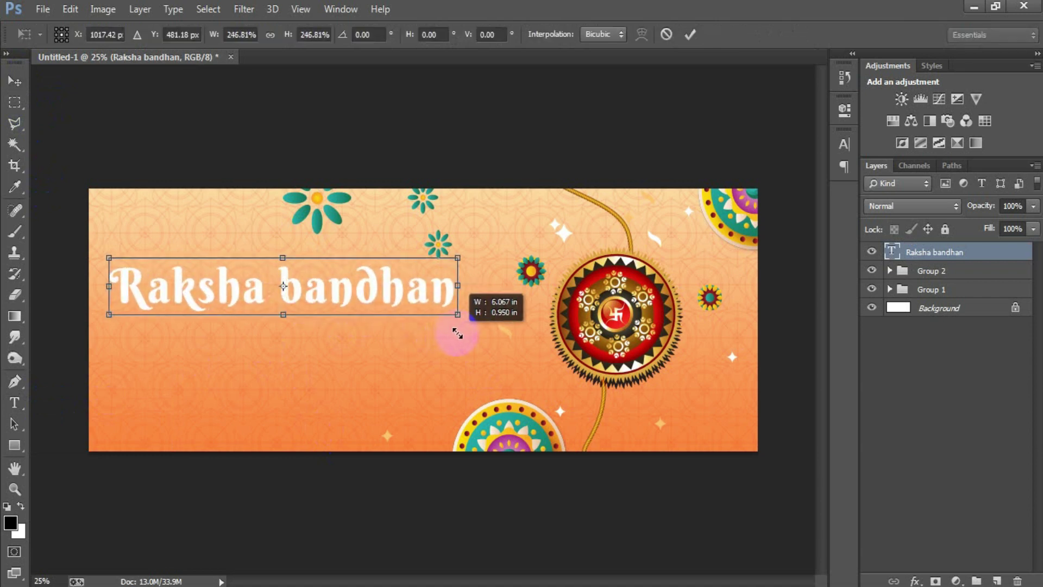
pyautogui.moveTo(456, 333); pyautogui.dragTo(461, 334)
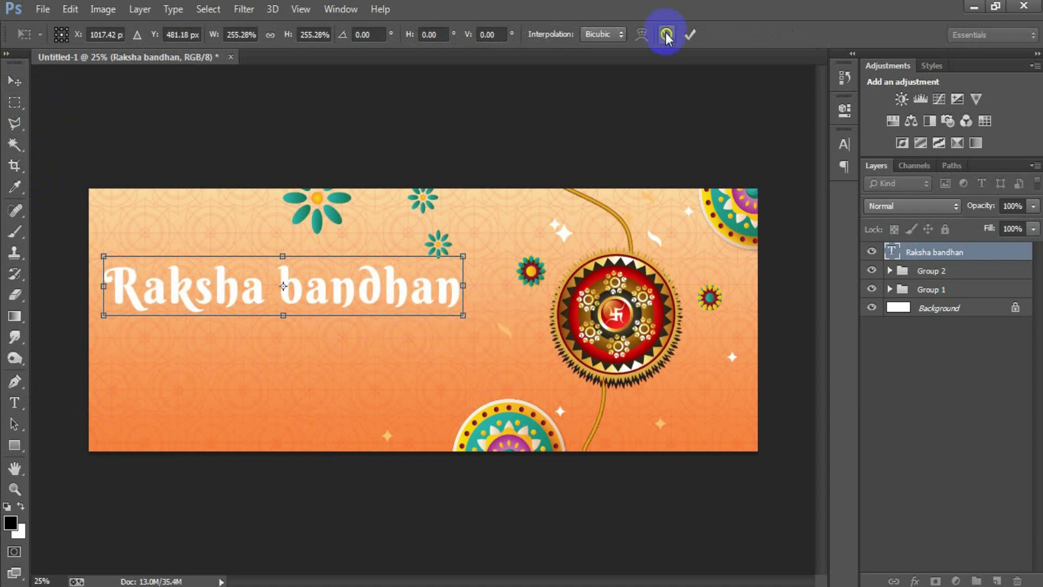
pyautogui.click(690, 36)
pyautogui.hotkey('shift', 'Up')
pyautogui.hotkey('shift', 'Up')
pyautogui.hotkey('shift', 'Up')
pyautogui.hotkey('shift', 'Up')
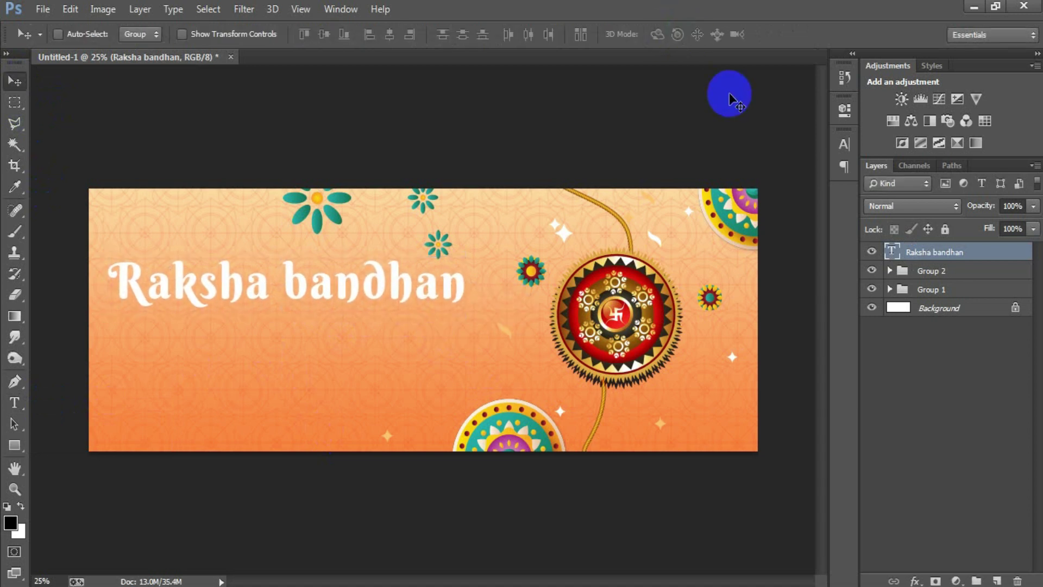
pyautogui.click(844, 144)
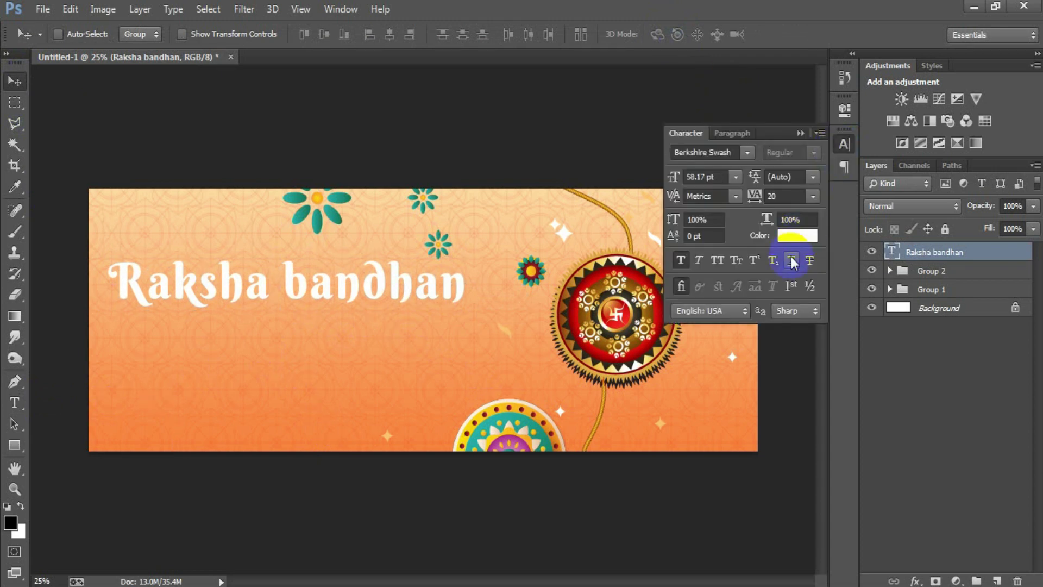
# Colour the 'Raksha bandhan' title maroon #721628 and add an empty layer above it
pyautogui.click(792, 234)
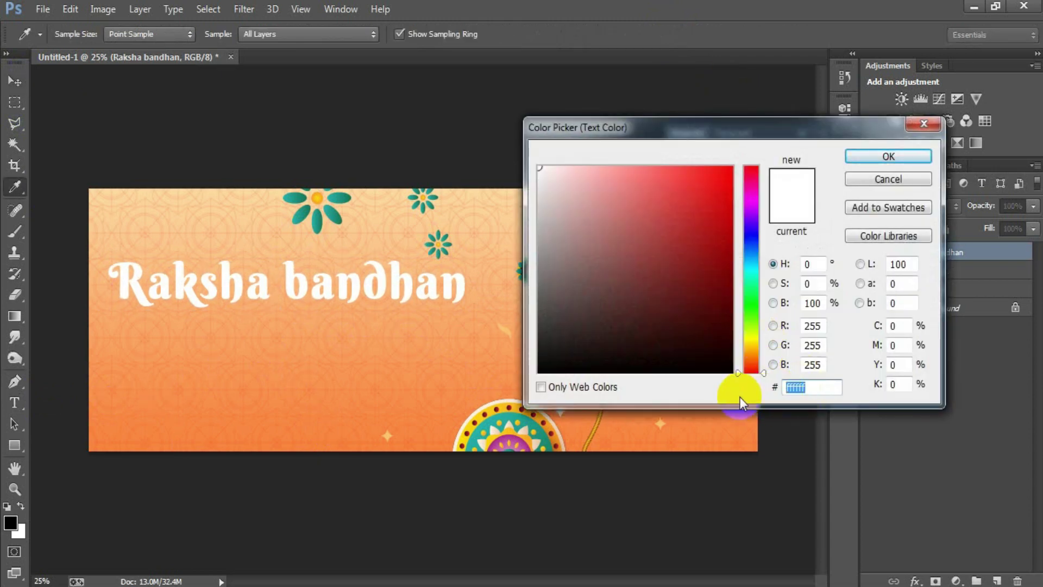
pyautogui.write('721628')
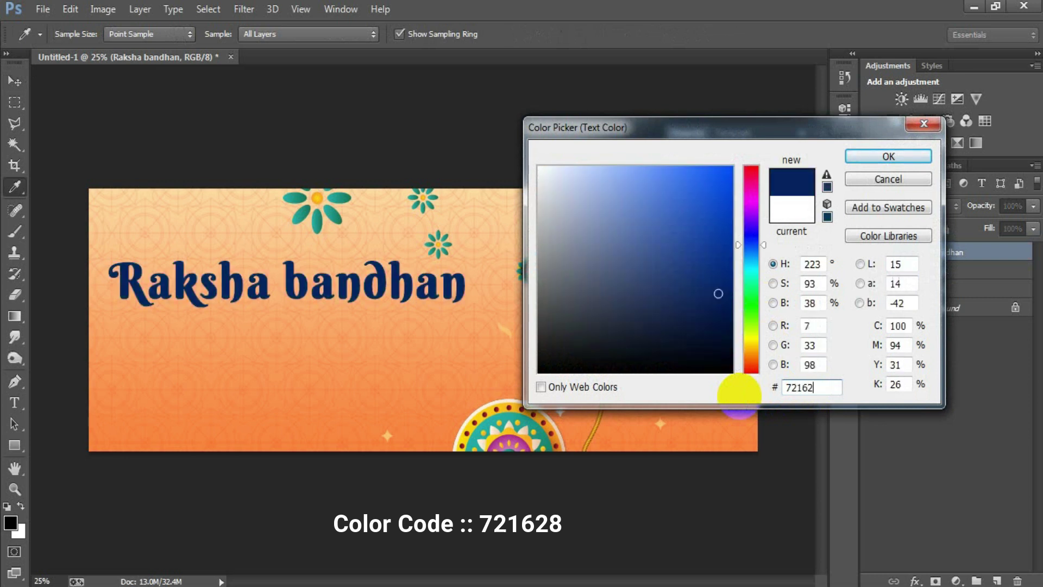
pyautogui.click(865, 158)
pyautogui.click(830, 159)
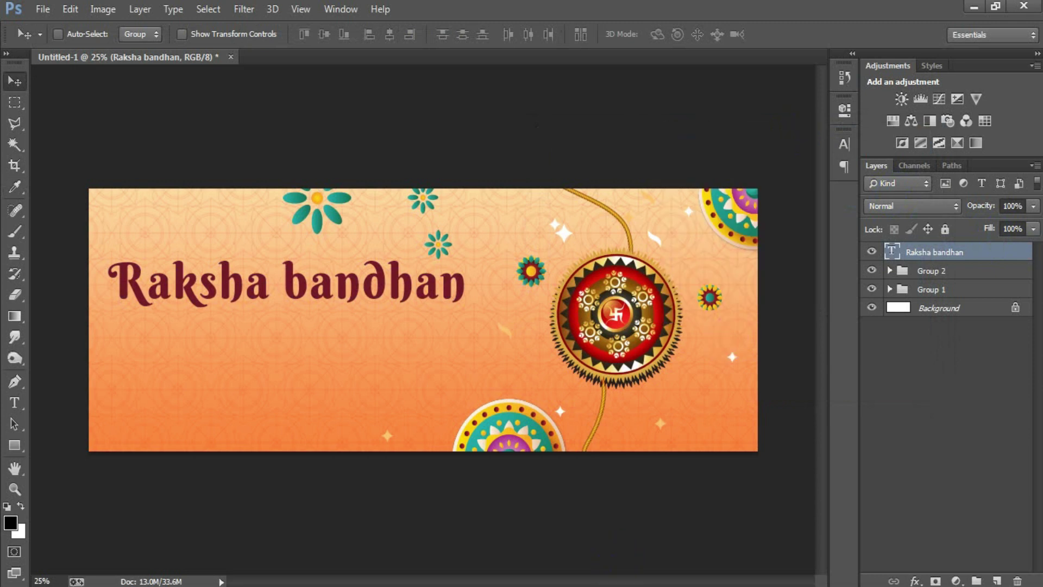
pyautogui.click(995, 580)
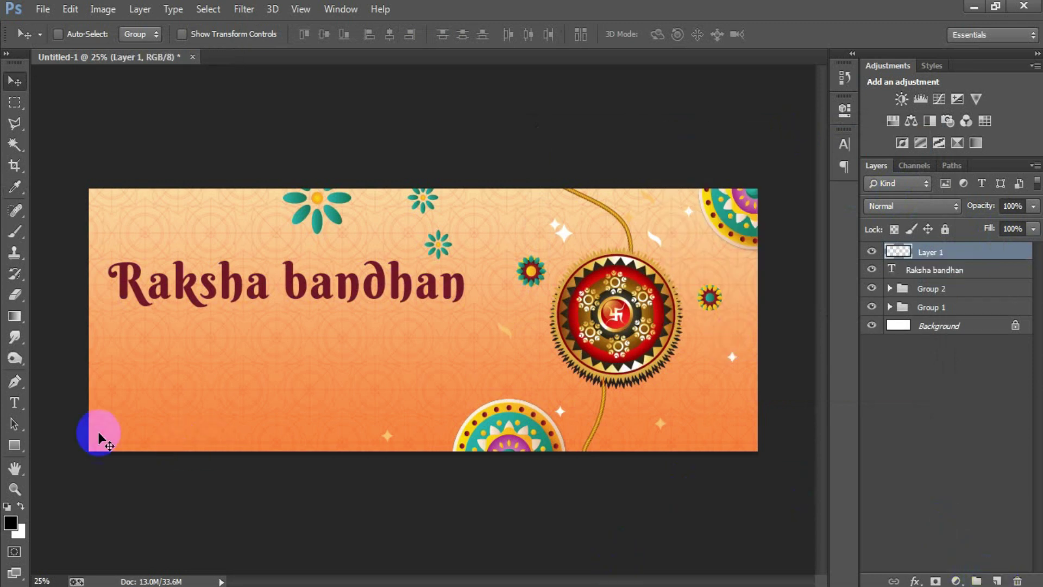
# Write 'Special festival' below the title and set its font to Raleway
pyautogui.click(15, 403)
pyautogui.click(165, 334)
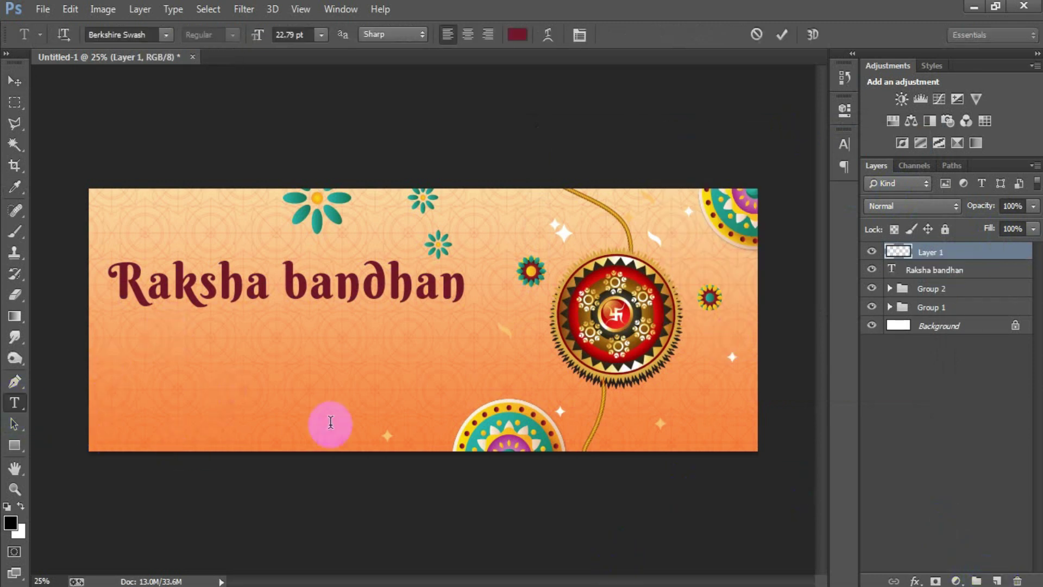
pyautogui.write('Special festival')
pyautogui.click(13, 83)
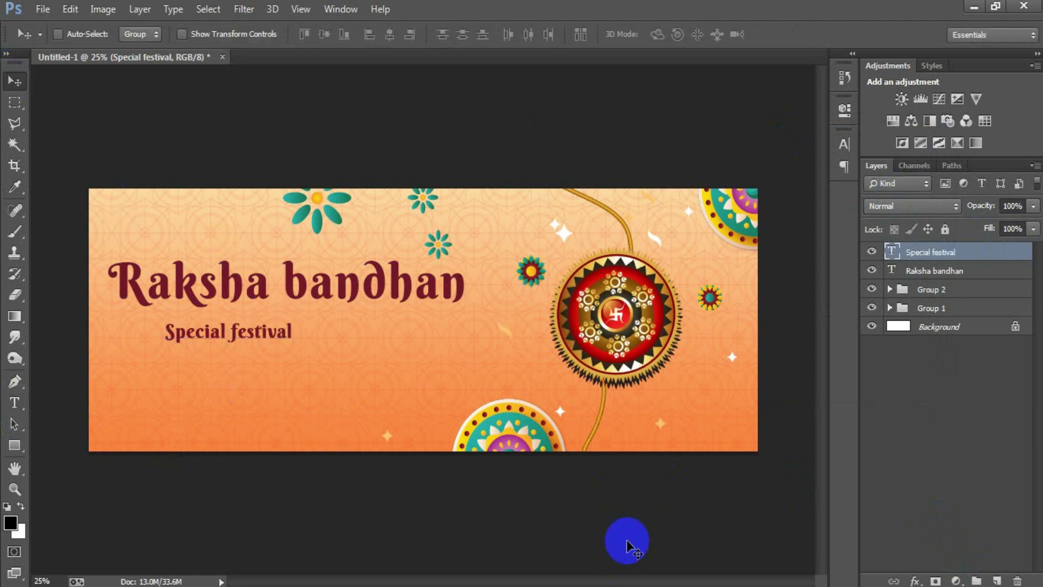
pyautogui.click(842, 145)
pyautogui.write('Raleway')
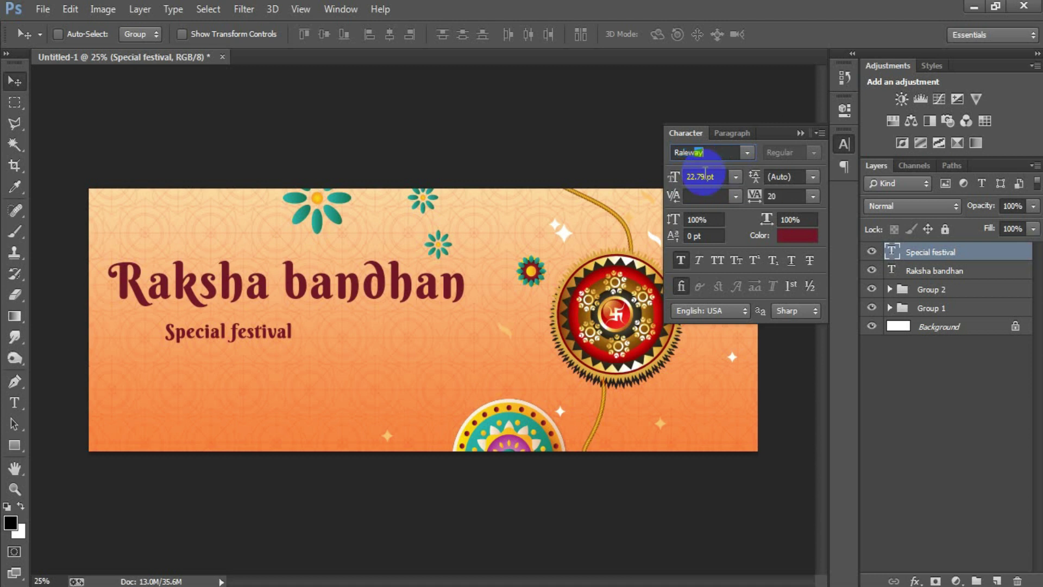
pyautogui.press('Return')
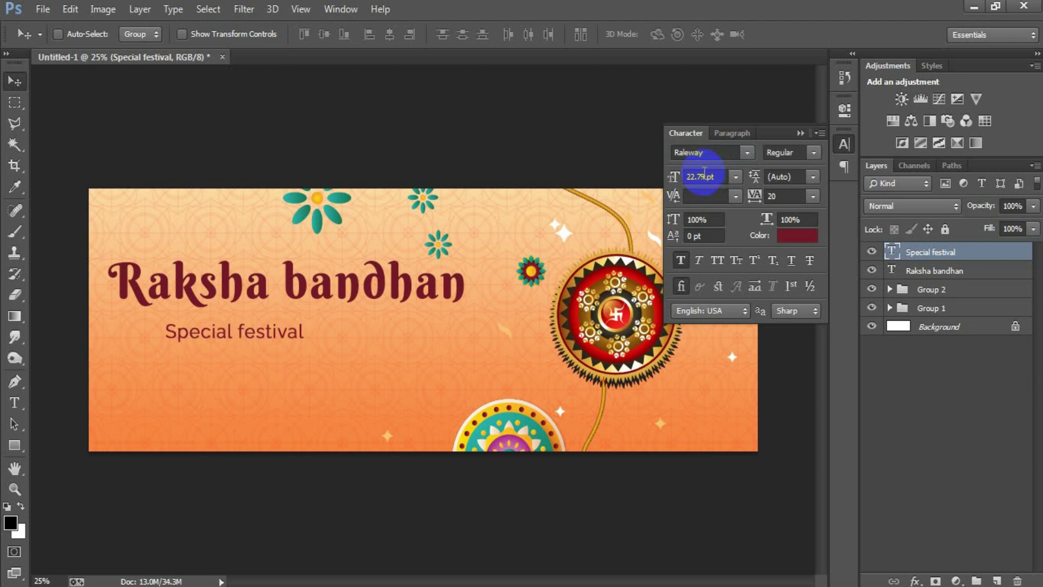
pyautogui.click(800, 133)
# Move the subtitle under the title, enlarge it slightly, and nudge it into alignment
pyautogui.moveTo(254, 337); pyautogui.dragTo(214, 323)
pyautogui.hotkey('ctrl', 't')
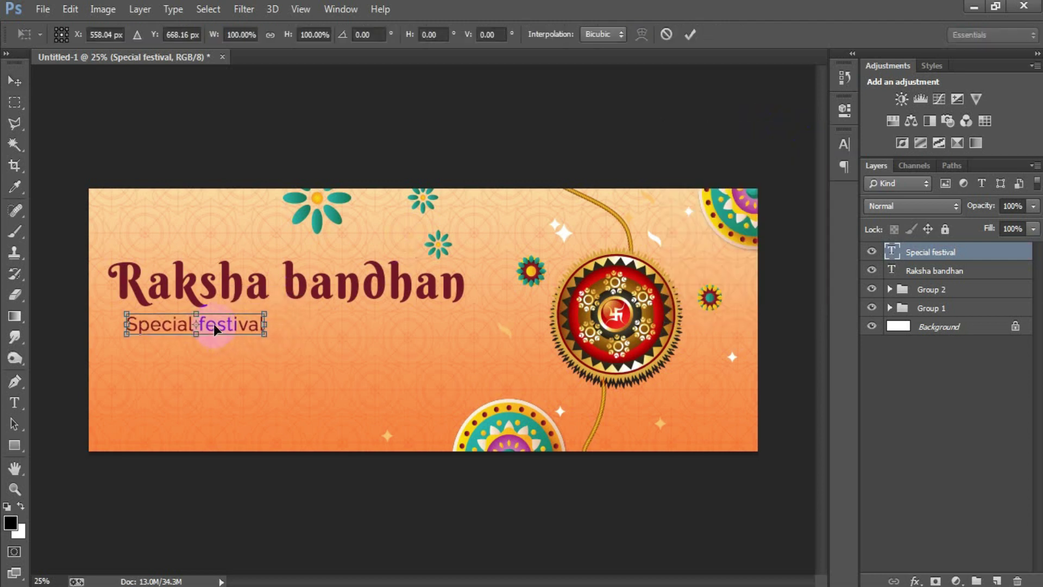
pyautogui.moveTo(265, 337); pyautogui.dragTo(275, 339)
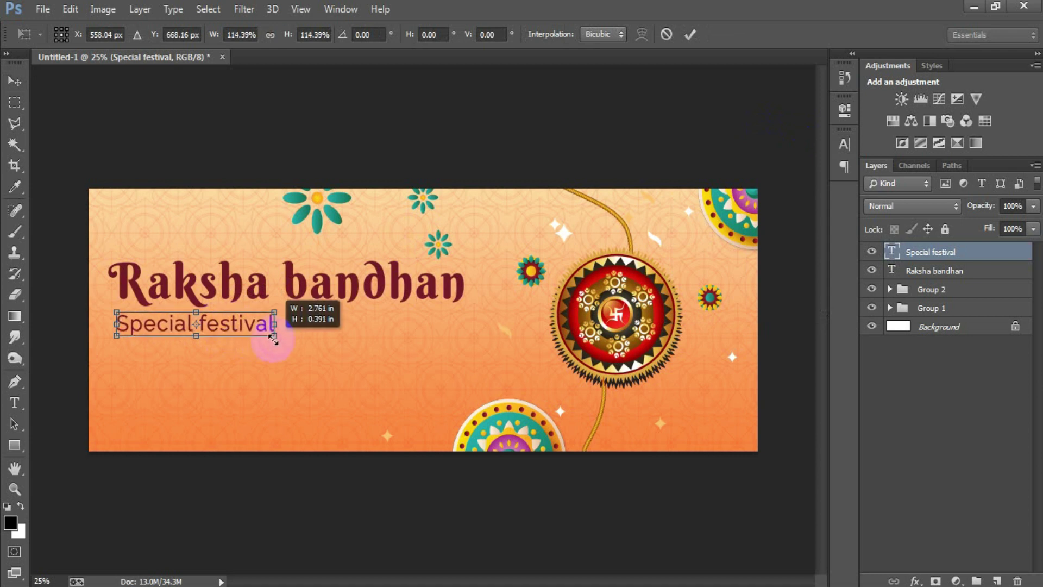
pyautogui.click(692, 36)
pyautogui.hotkey('shift', 'Right')
pyautogui.hotkey('shift', 'Right')
pyautogui.hotkey('shift', 'Right')
pyautogui.hotkey('shift', 'Right')
pyautogui.hotkey('shift', 'Left')
pyautogui.hotkey('shift', 'Left')
pyautogui.hotkey('shift', 'Up')
pyautogui.hotkey('shift', 'Up')
pyautogui.hotkey('shift', 'Up')
pyautogui.hotkey('shift', 'Left')
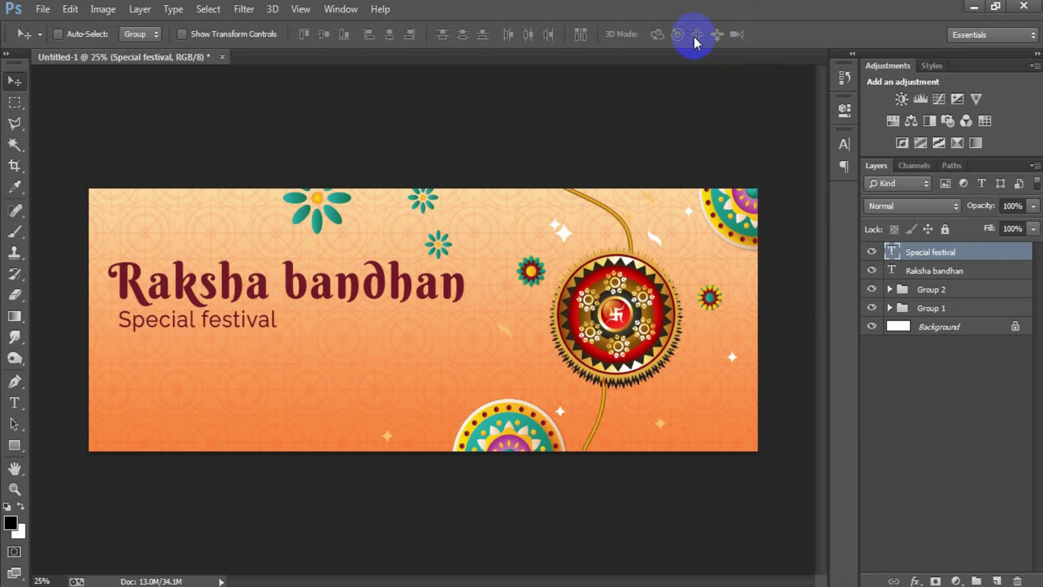
# Duplicate the subtitle below itself and retype it as 'Wednesday, 30th August 2023'
pyautogui.hotkey('ctrl', 'j')
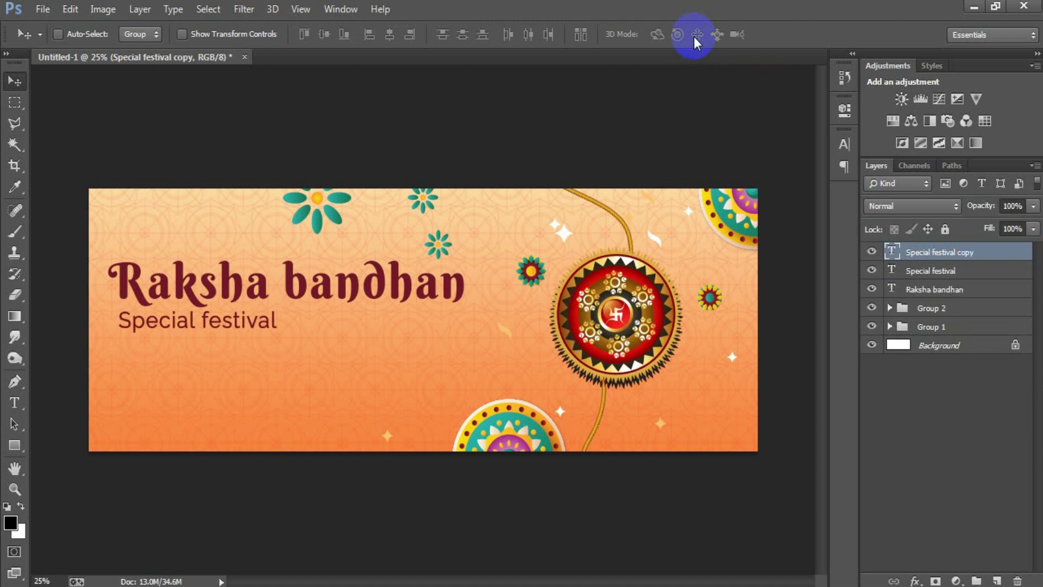
pyautogui.hotkey('shift', 'Down')
pyautogui.hotkey('shift', 'Down')
pyautogui.hotkey('shift', 'Down')
pyautogui.hotkey('shift', 'Down')
pyautogui.hotkey('shift', 'Down')
pyautogui.hotkey('shift', 'Down')
pyautogui.hotkey('shift', 'Down')
pyautogui.hotkey('shift', 'Down')
pyautogui.hotkey('shift', 'Down')
pyautogui.hotkey('shift', 'Down')
pyautogui.hotkey('shift', 'Down')
pyautogui.hotkey('shift', 'Down')
pyautogui.doubleClick(890, 255)
pyautogui.write('Wednesday, 30th August 2023')
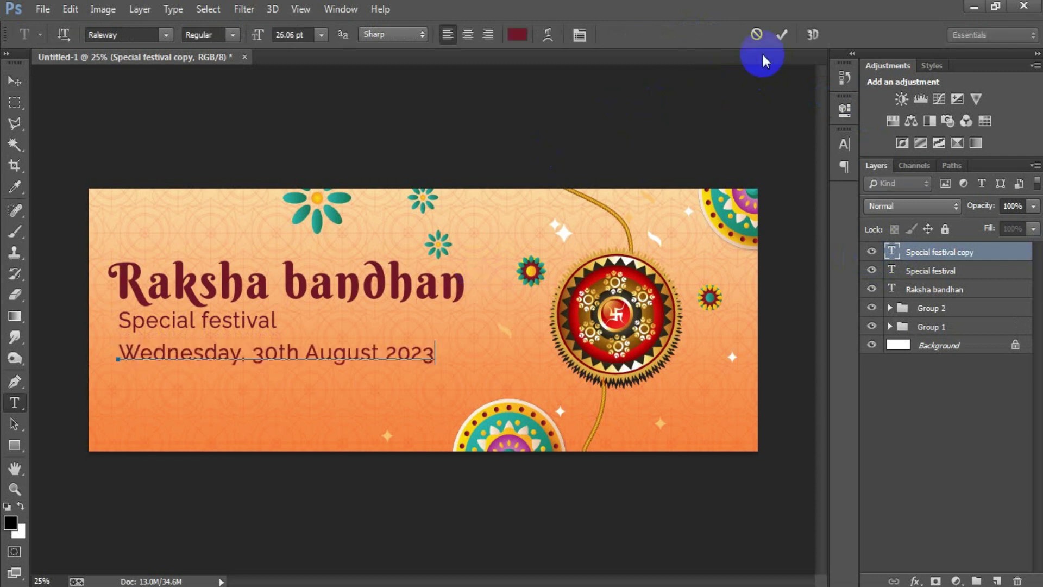
pyautogui.click(781, 34)
pyautogui.press('v')
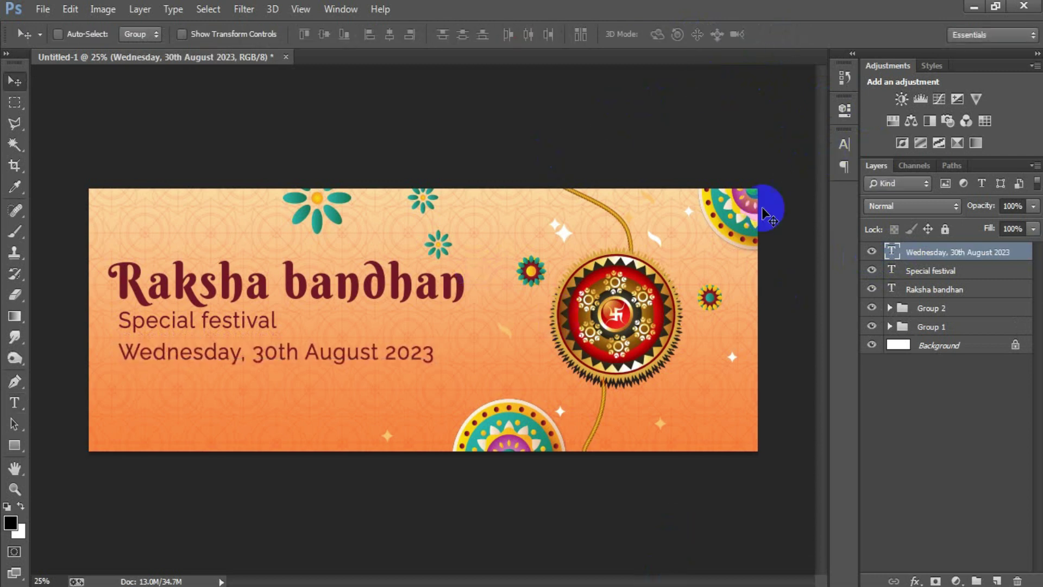
# Reduce the date line's font size and nudge it slightly right
pyautogui.click(843, 144)
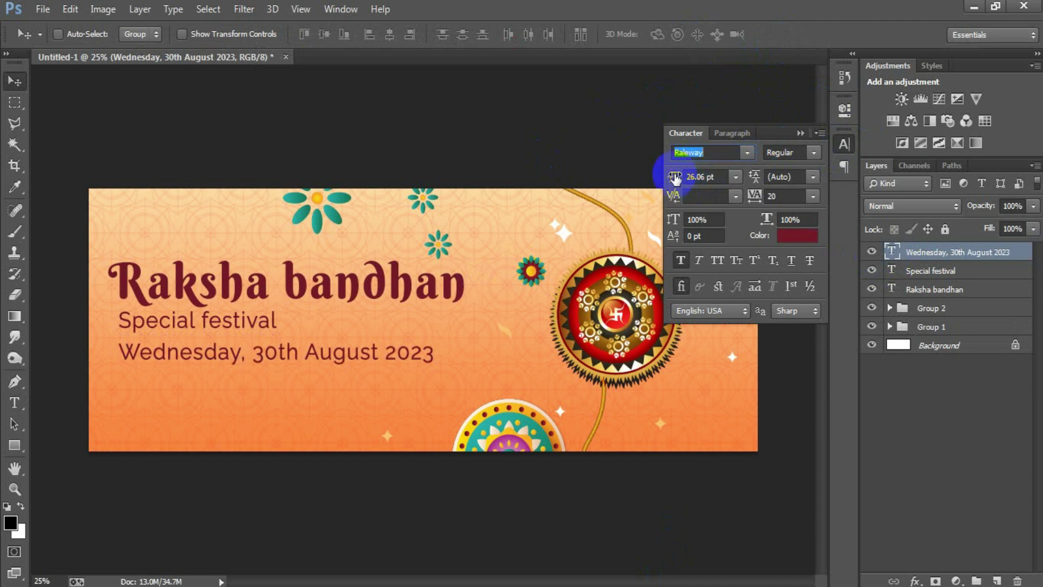
pyautogui.moveTo(679, 179); pyautogui.dragTo(672, 180)
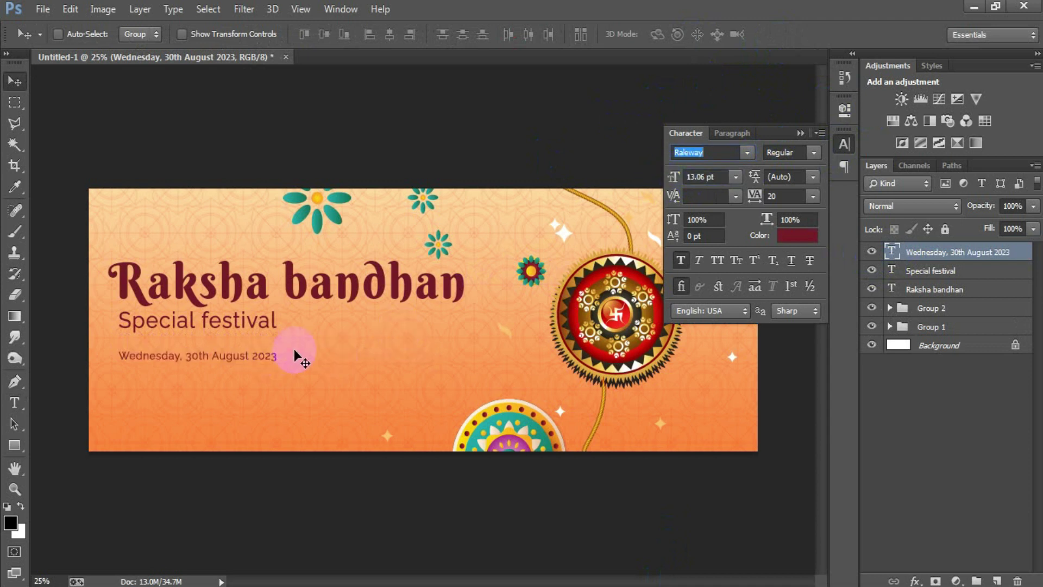
pyautogui.click(800, 132)
pyautogui.hotkey('shift', 'Right')
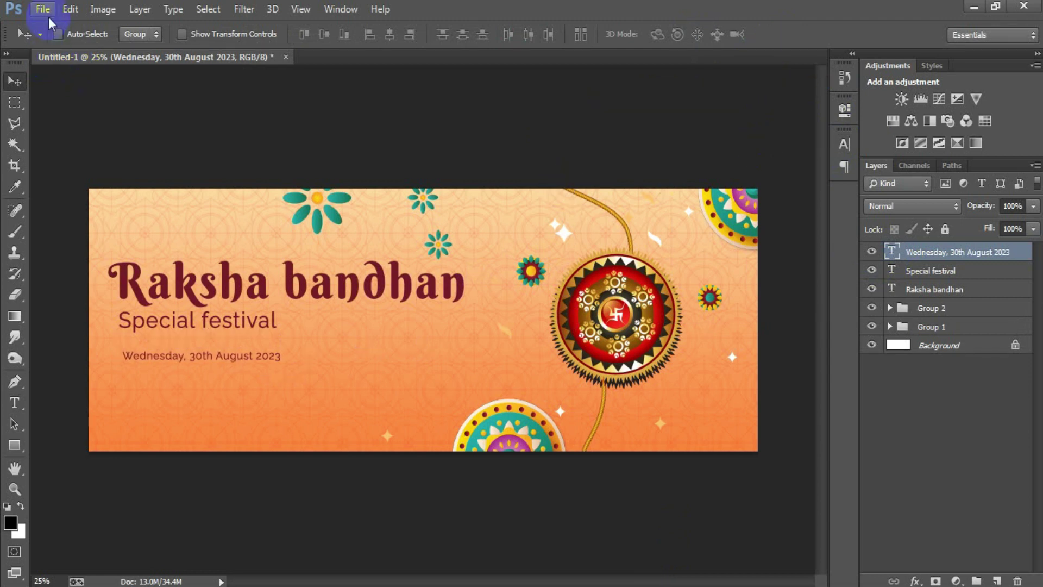
# Place the linked Lorem ipsum text image on the banner
pyautogui.click(43, 9)
pyautogui.click(105, 261)
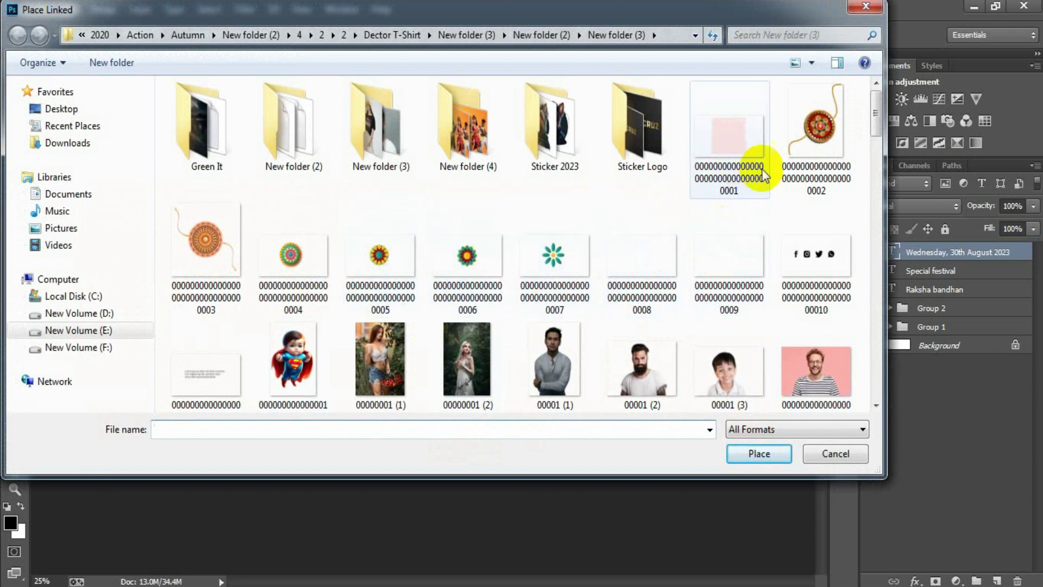
pyautogui.click(236, 371)
pyautogui.click(760, 454)
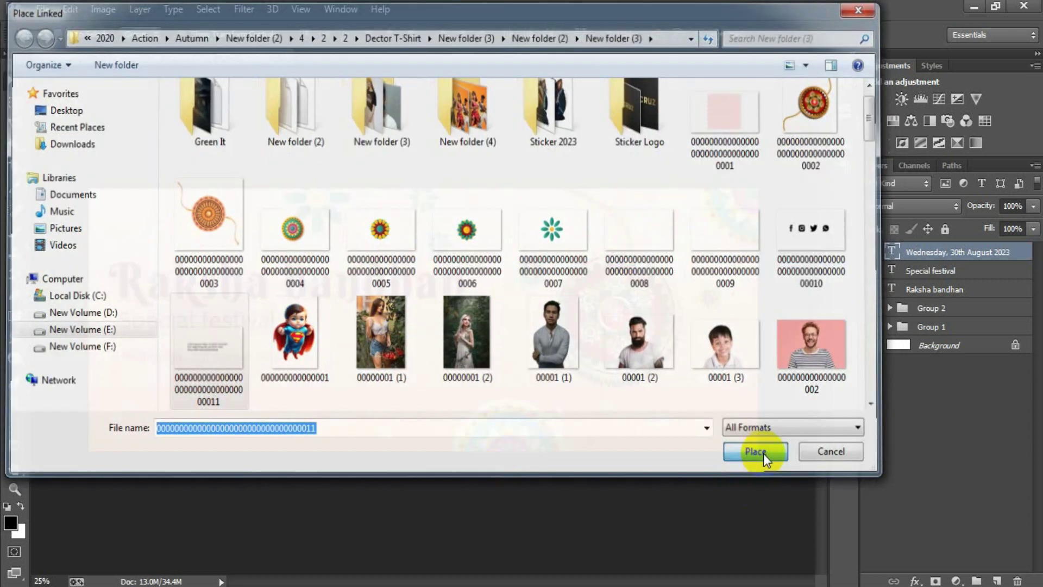
pyautogui.click(536, 35)
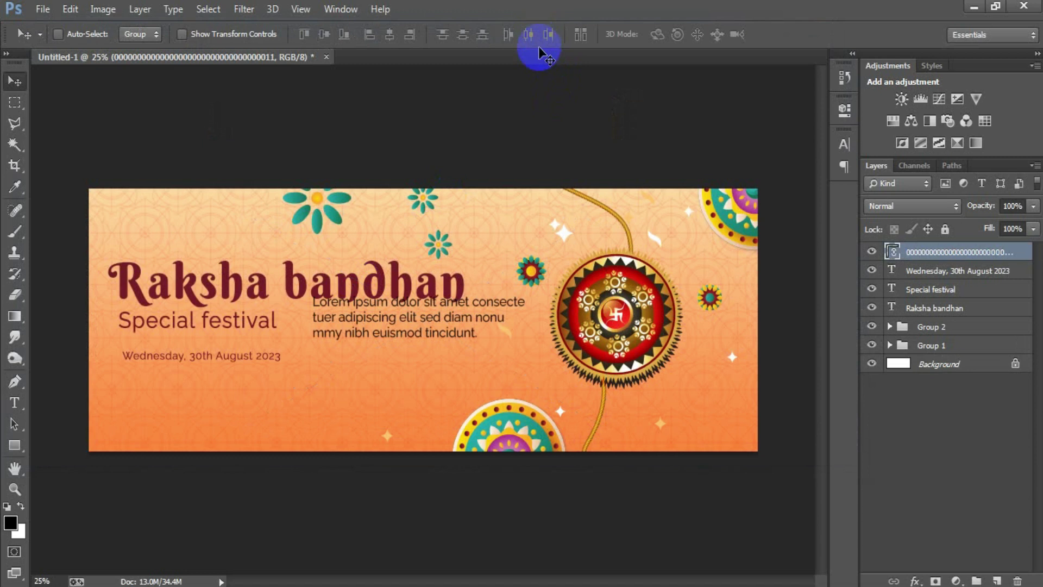
# Tint the body text with a maroon colour overlay sampled from the title and move it below the date
pyautogui.doubleClick(1028, 253)
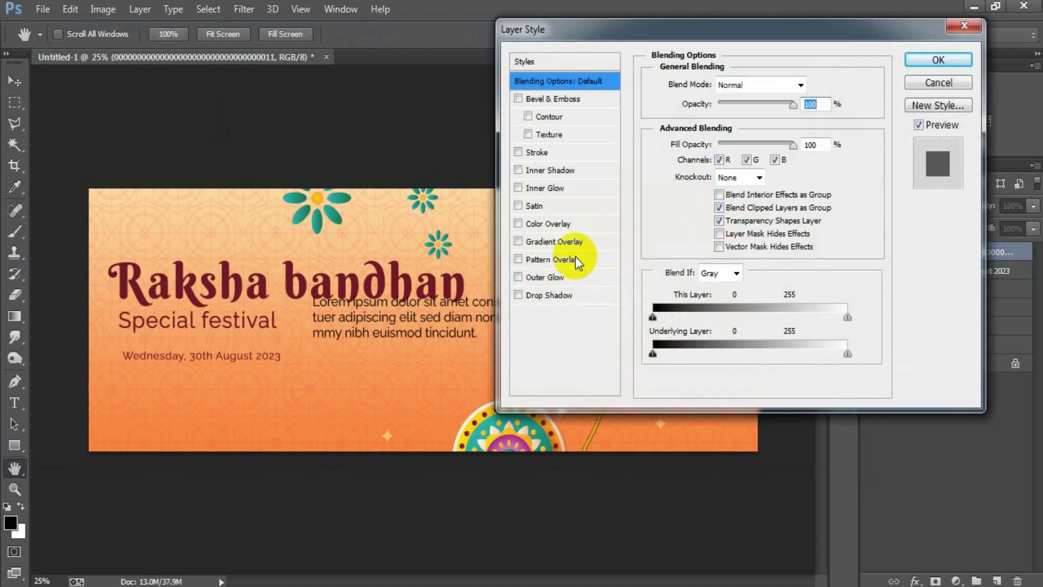
pyautogui.click(548, 223)
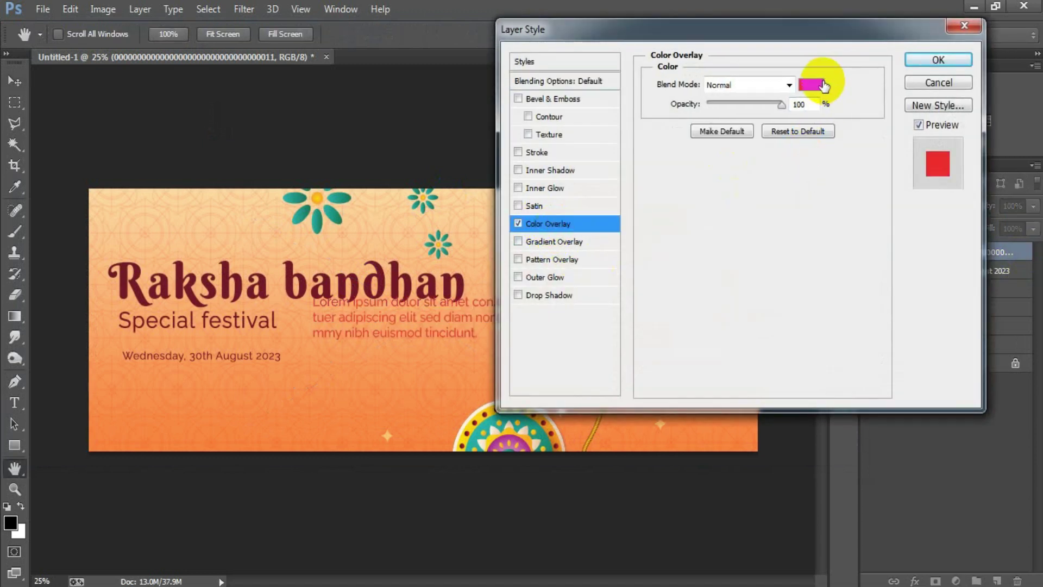
pyautogui.click(811, 84)
pyautogui.click(128, 270)
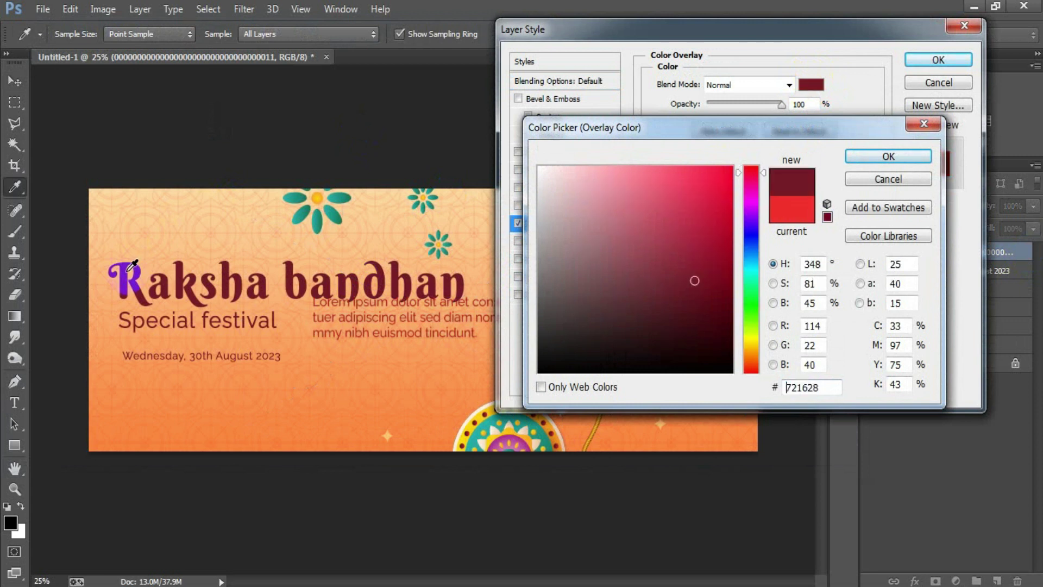
pyautogui.click(863, 157)
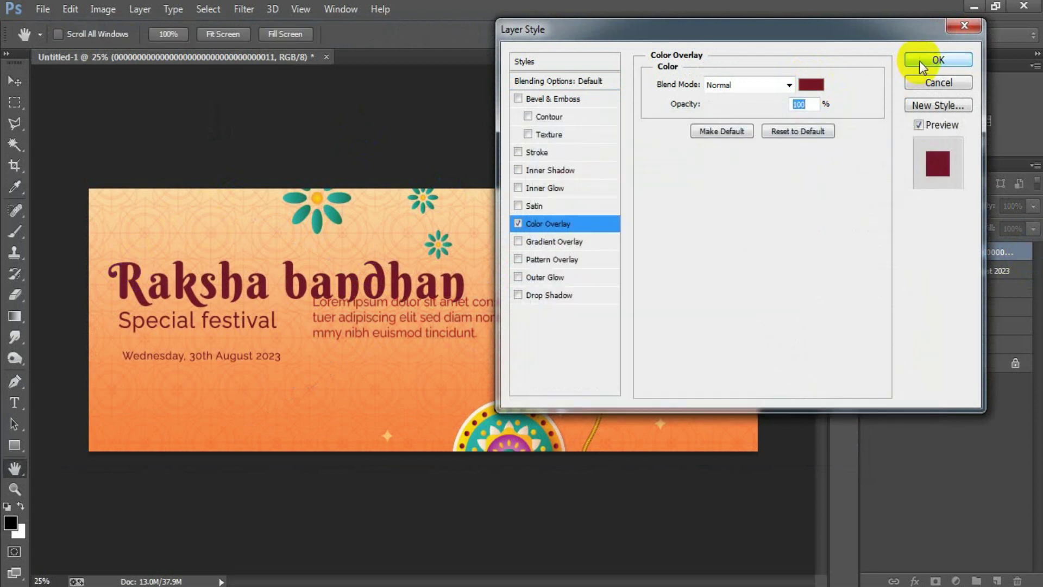
pyautogui.click(937, 61)
pyautogui.click(1029, 255)
pyautogui.moveTo(335, 360); pyautogui.dragTo(191, 399)
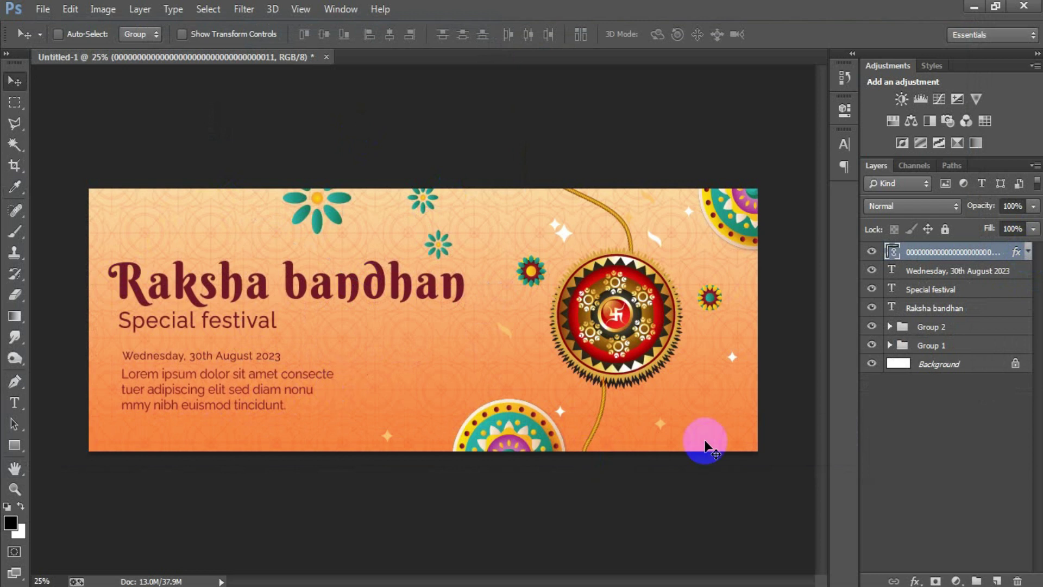
# Nudge the title, subtitle, date and body text right, then raise the body text slightly
pyautogui.keyDown('shift'); pyautogui.click(944, 308); pyautogui.keyUp('shift')
pyautogui.hotkey('shift', 'Up')
pyautogui.hotkey('shift', 'Up')
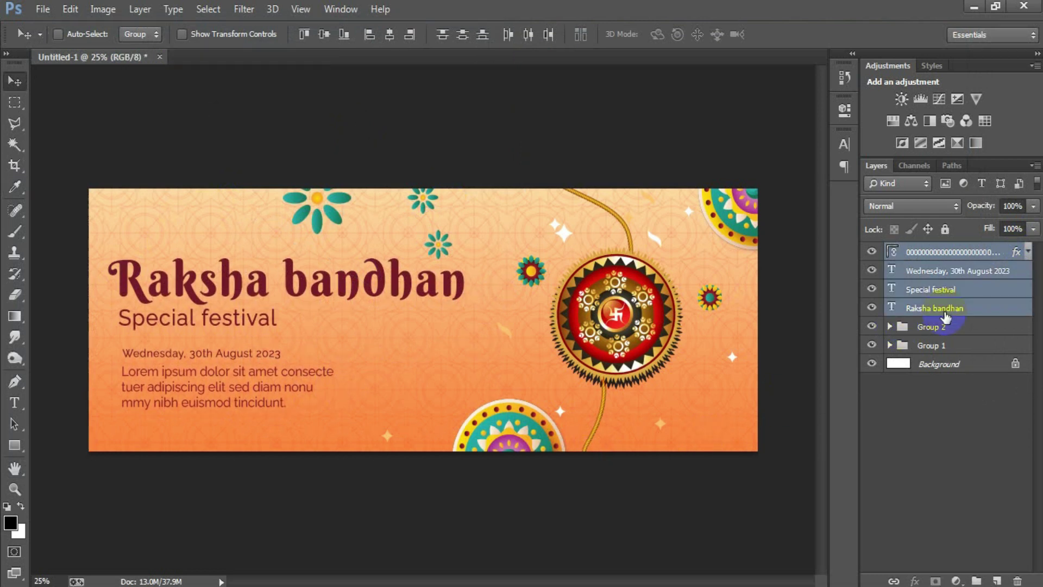
pyautogui.hotkey('shift', 'Right')
pyautogui.hotkey('shift', 'Right')
pyautogui.hotkey('shift', 'Right')
pyautogui.hotkey('shift', 'Right')
pyautogui.hotkey('shift', 'Right')
pyautogui.hotkey('shift', 'Right')
pyautogui.hotkey('shift', 'Right')
pyautogui.hotkey('shift', 'Right')
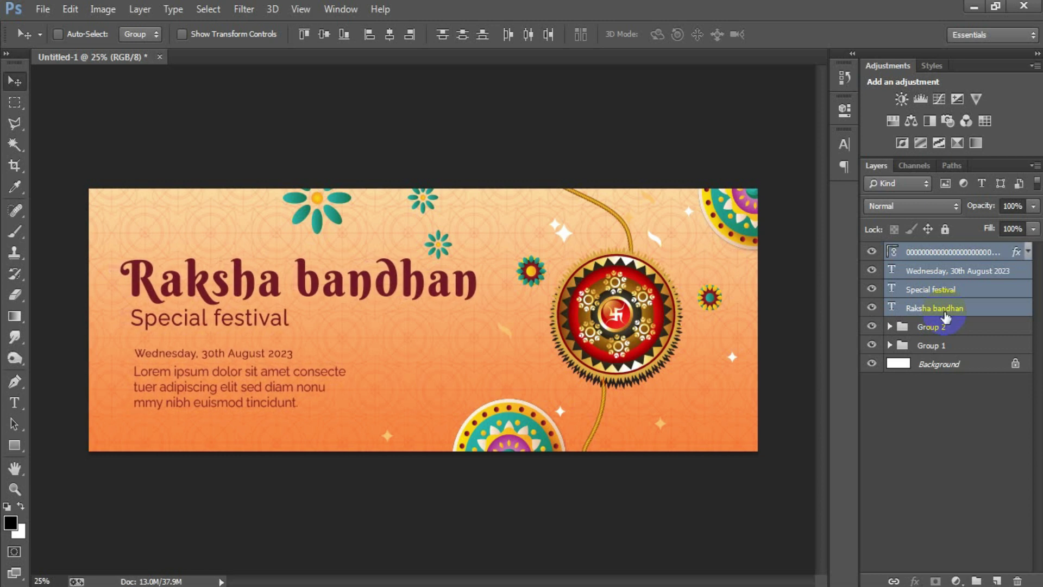
pyautogui.hotkey('shift', 'Right')
pyautogui.click(941, 253)
pyautogui.hotkey('shift', 'Up')
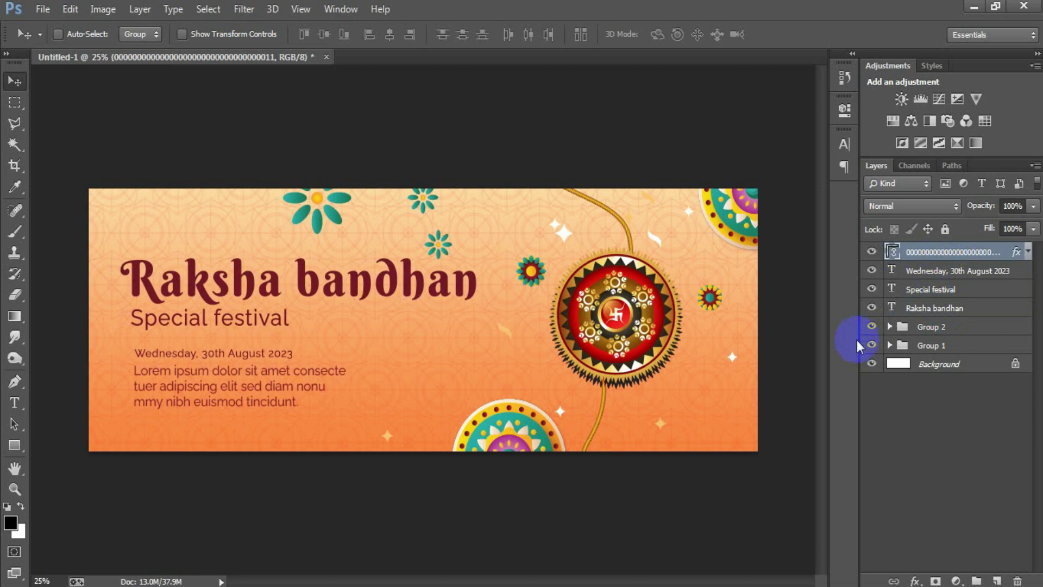
pyautogui.click(997, 579)
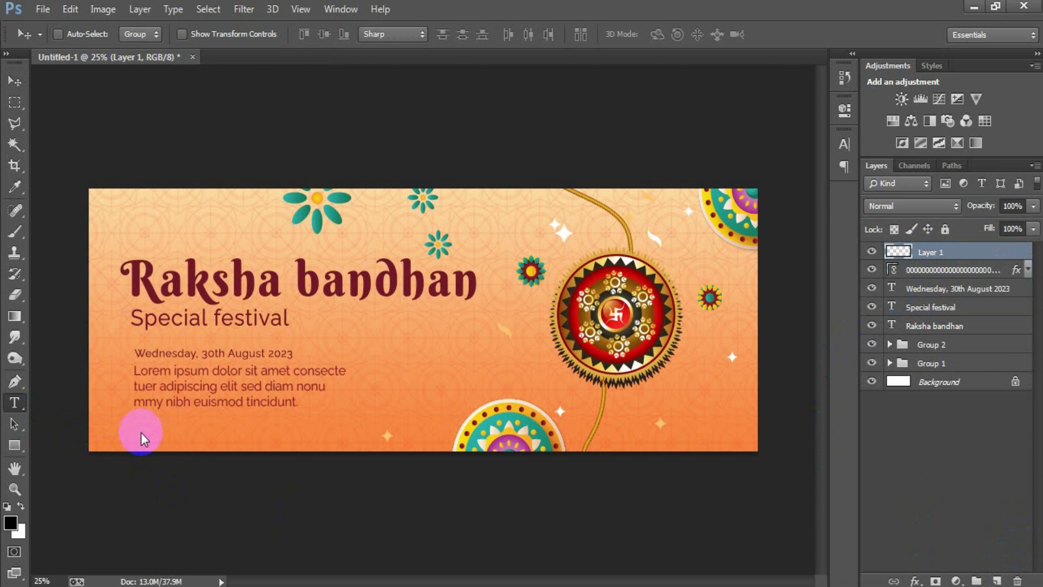
# Add a 'Your acoount' label at the bottom-left, enlarged slightly and nudged down
pyautogui.press('t')
pyautogui.click(225, 500)
pyautogui.write('Your acoount')
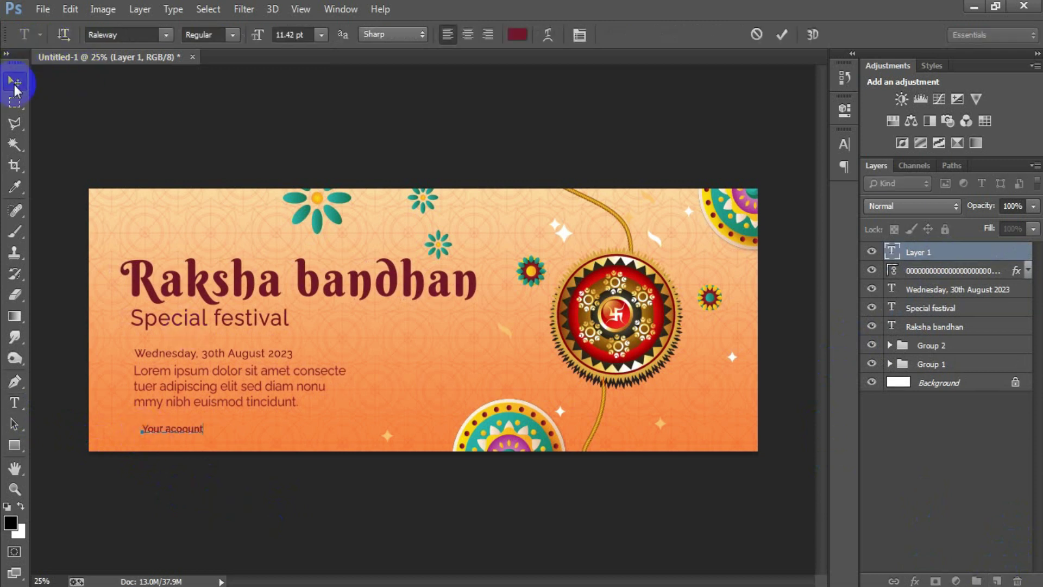
pyautogui.click(14, 80)
pyautogui.hotkey('ctrl', 't')
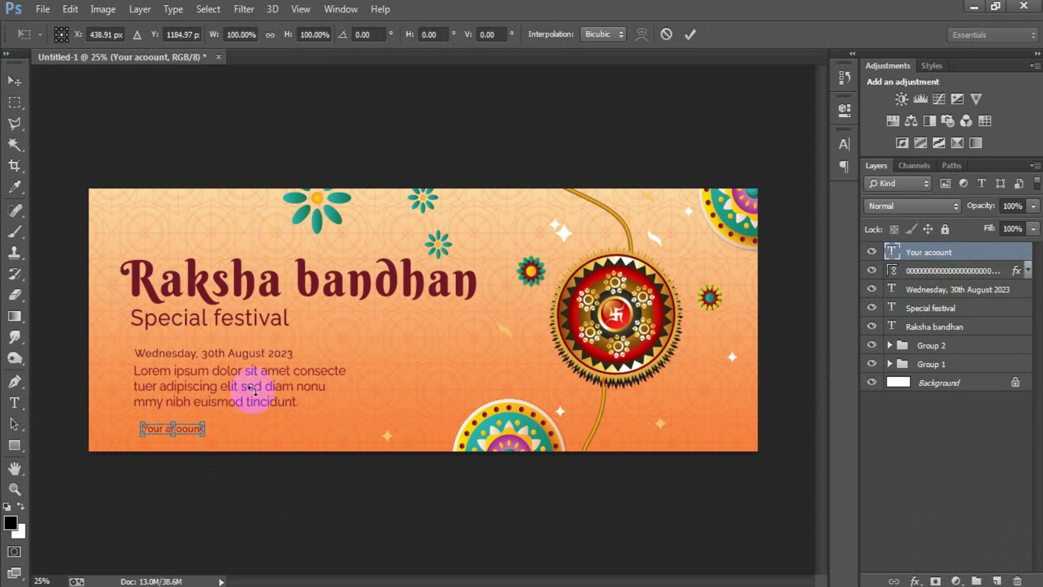
pyautogui.moveTo(202, 434); pyautogui.dragTo(209, 438)
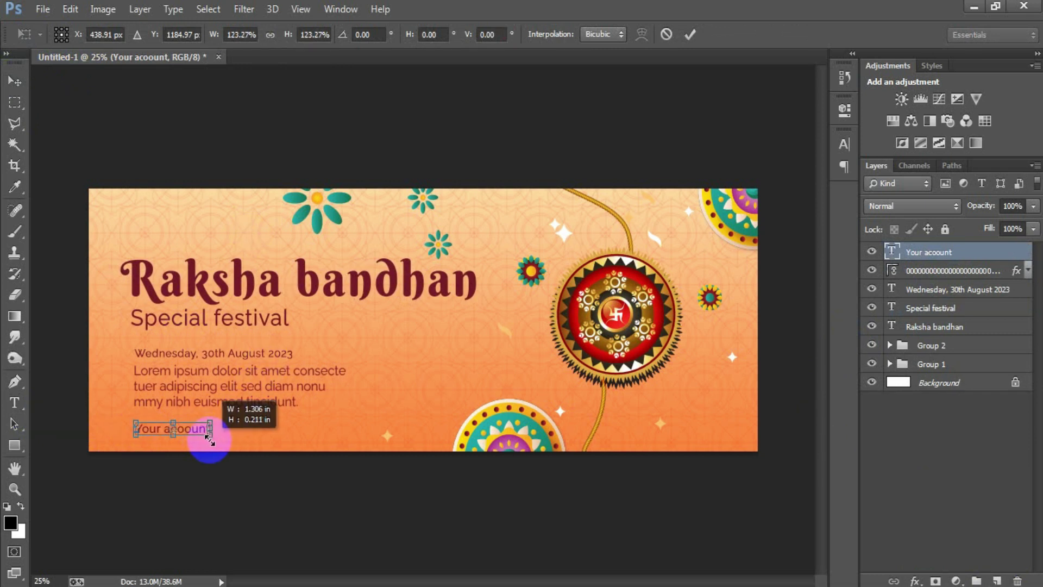
pyautogui.click(690, 33)
pyautogui.press('Down')
pyautogui.press('Down')
pyautogui.press('Down')
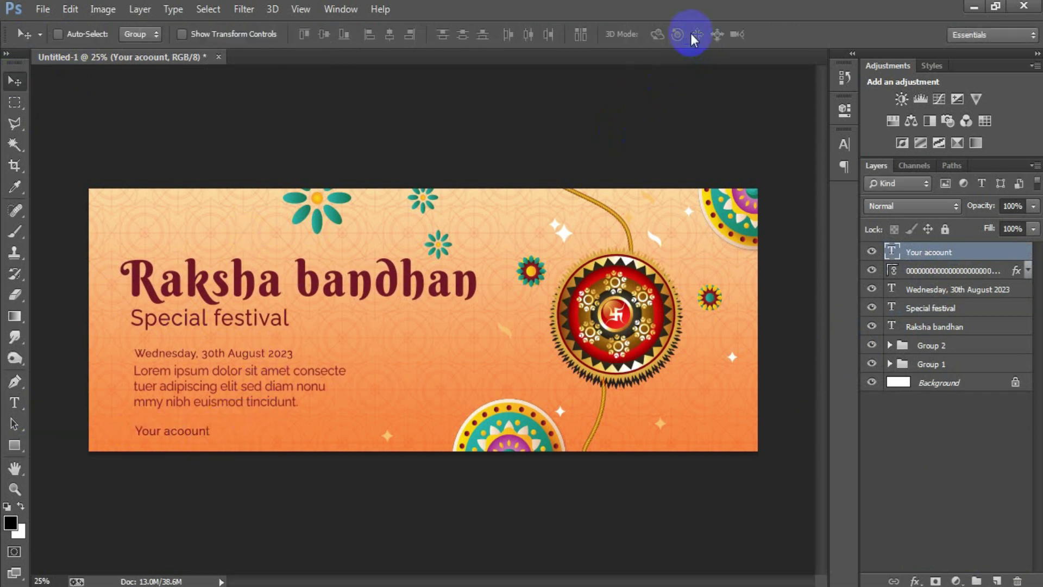
pyautogui.press('Down')
# Place the linked social icons image beside the subtitle and rasterize its layer
pyautogui.press('Right')
pyautogui.click(39, 9)
pyautogui.click(107, 263)
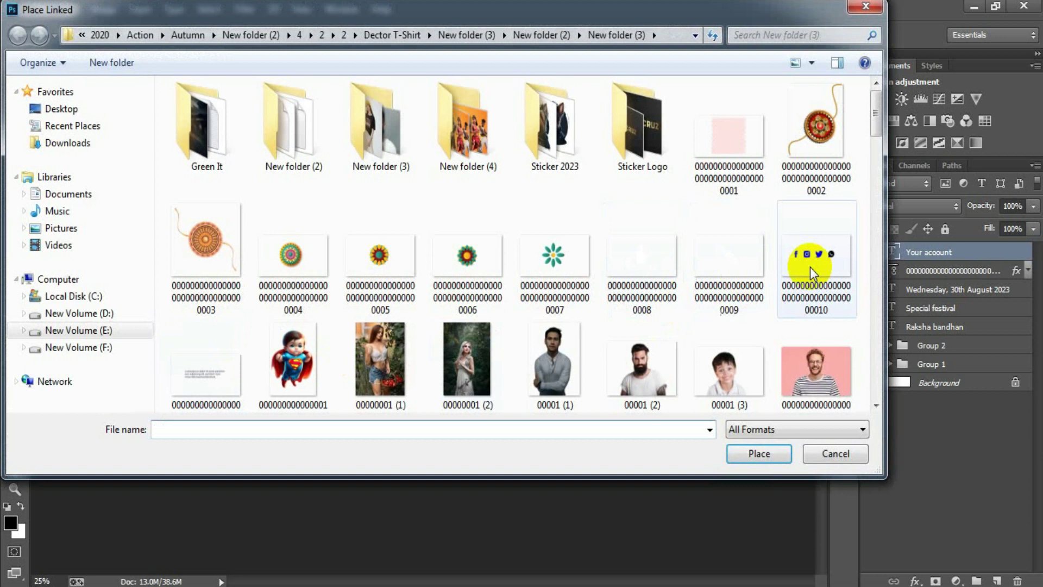
pyautogui.click(814, 256)
pyautogui.click(744, 454)
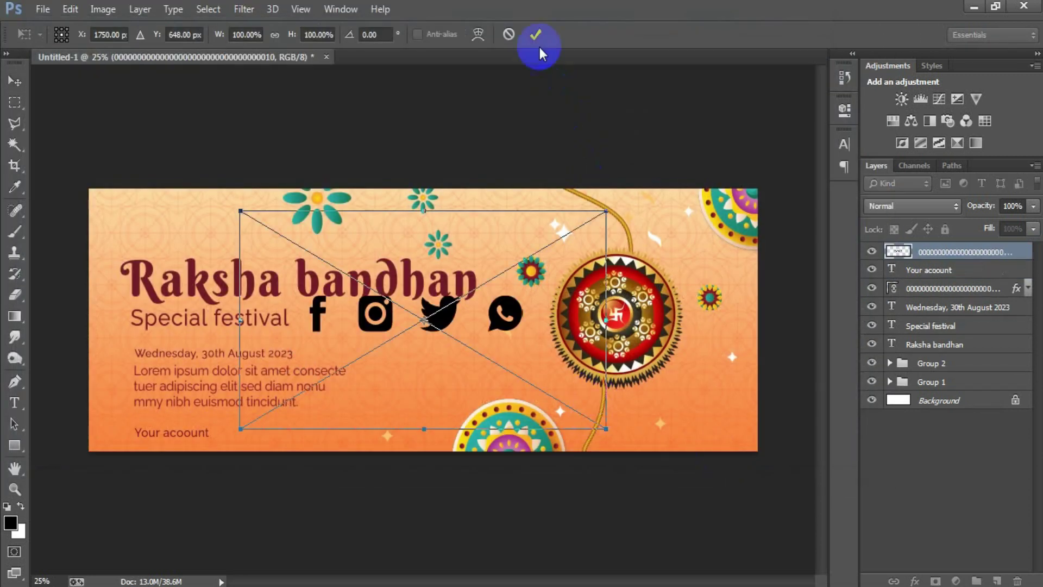
pyautogui.click(535, 34)
pyautogui.rightClick(1015, 257)
pyautogui.click(748, 298)
# Colour the social icons maroon with a colour overlay sampled from the title
pyautogui.doubleClick(1025, 250)
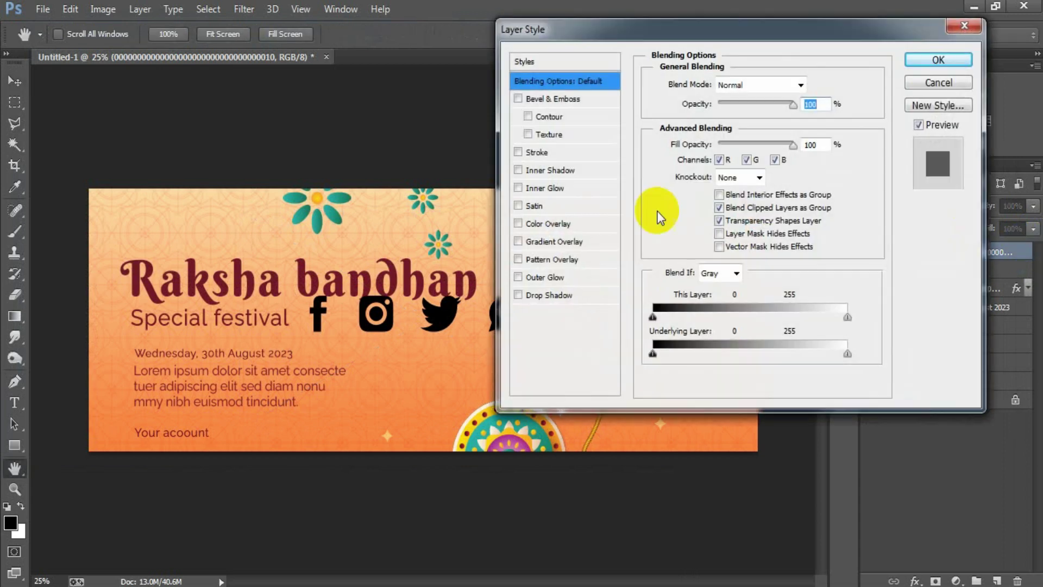
pyautogui.click(550, 224)
pyautogui.click(816, 92)
pyautogui.click(137, 283)
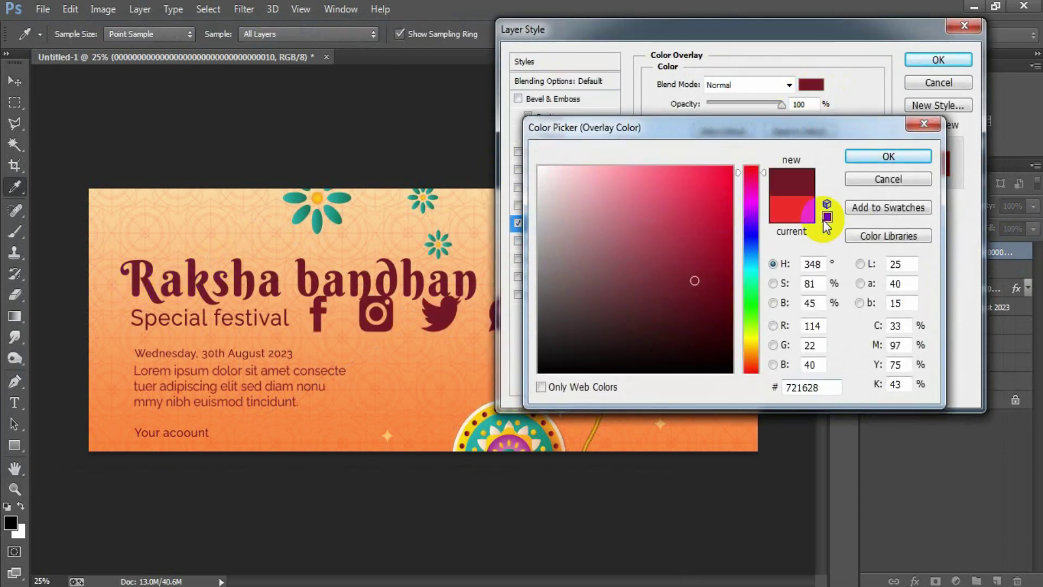
pyautogui.click(887, 157)
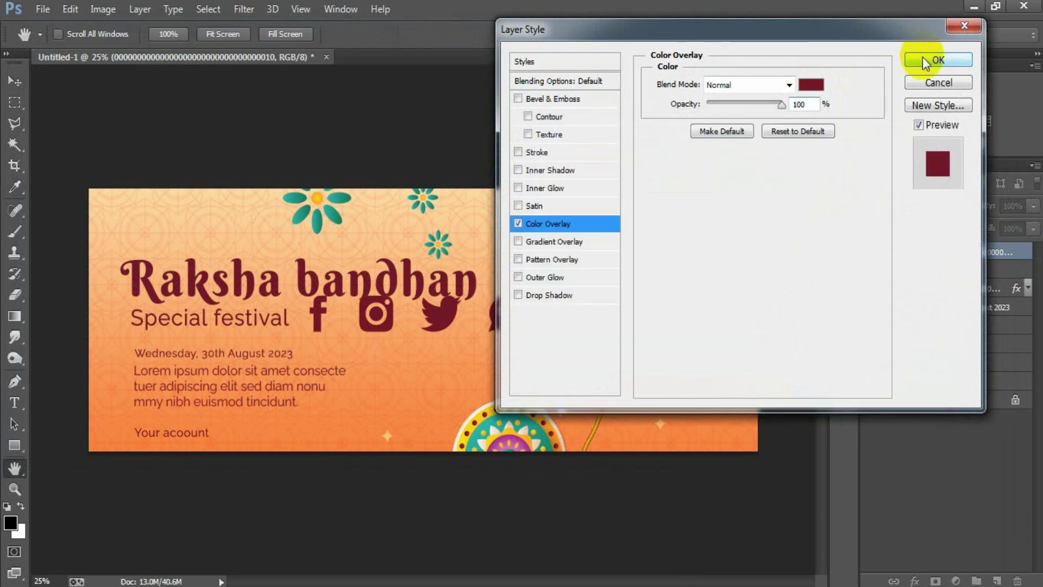
pyautogui.click(938, 60)
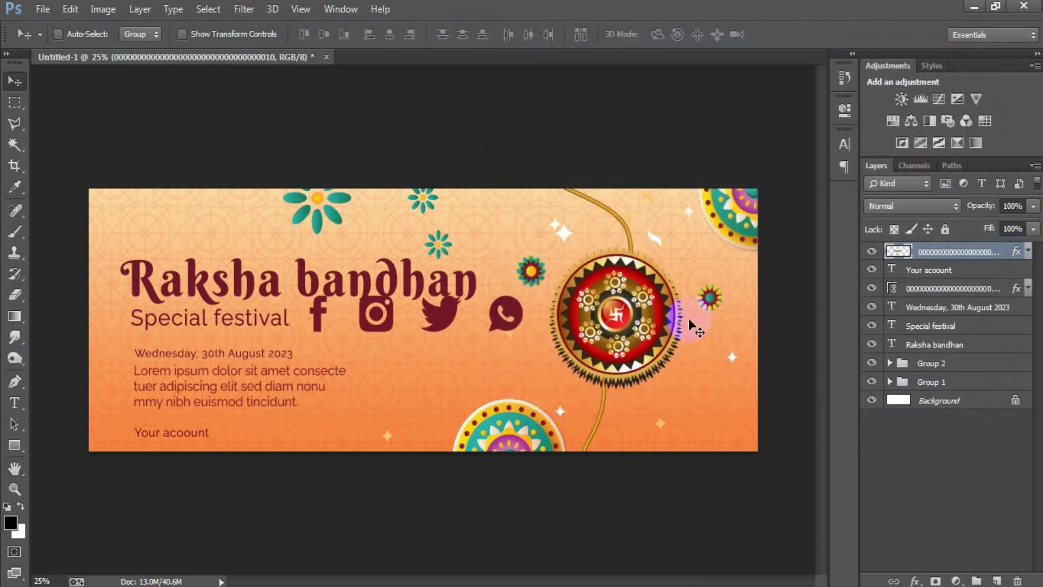
# Shrink the social icons to about a third and move them beside the 'Your acoount' label
pyautogui.hotkey('ctrl', 't')
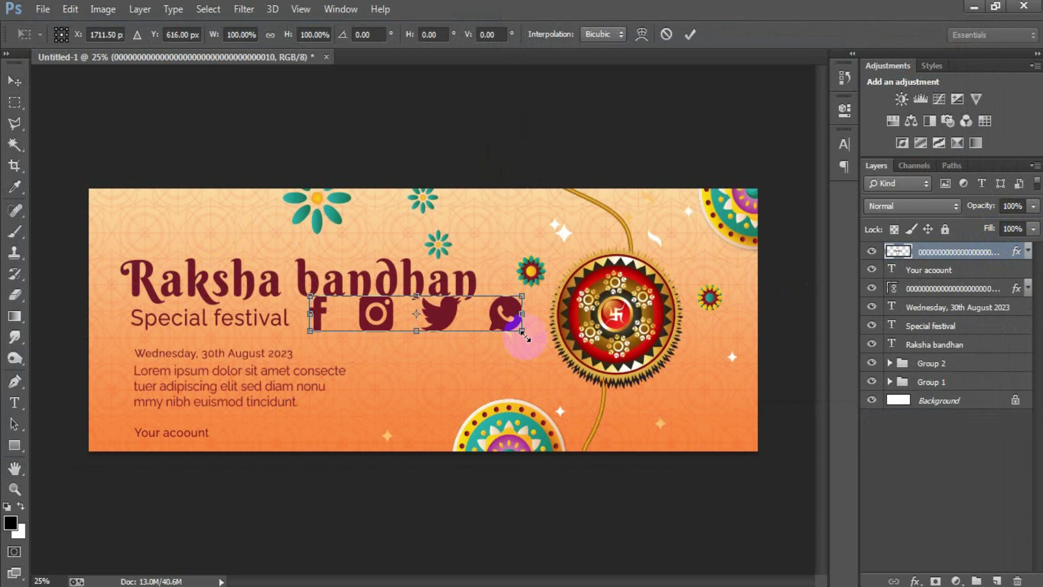
pyautogui.moveTo(523, 332); pyautogui.dragTo(449, 324)
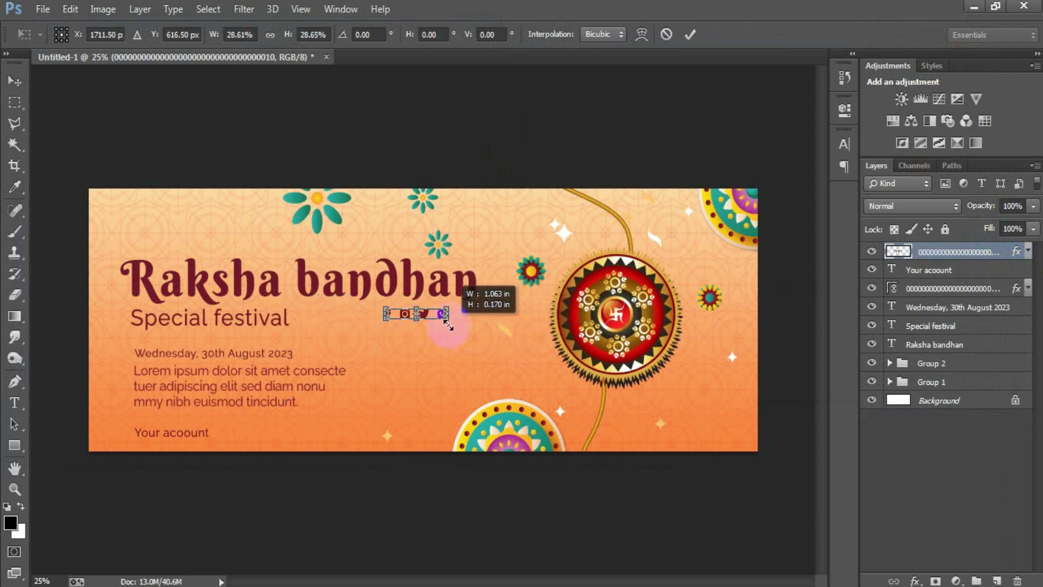
pyautogui.click(690, 34)
pyautogui.moveTo(407, 333); pyautogui.dragTo(248, 433)
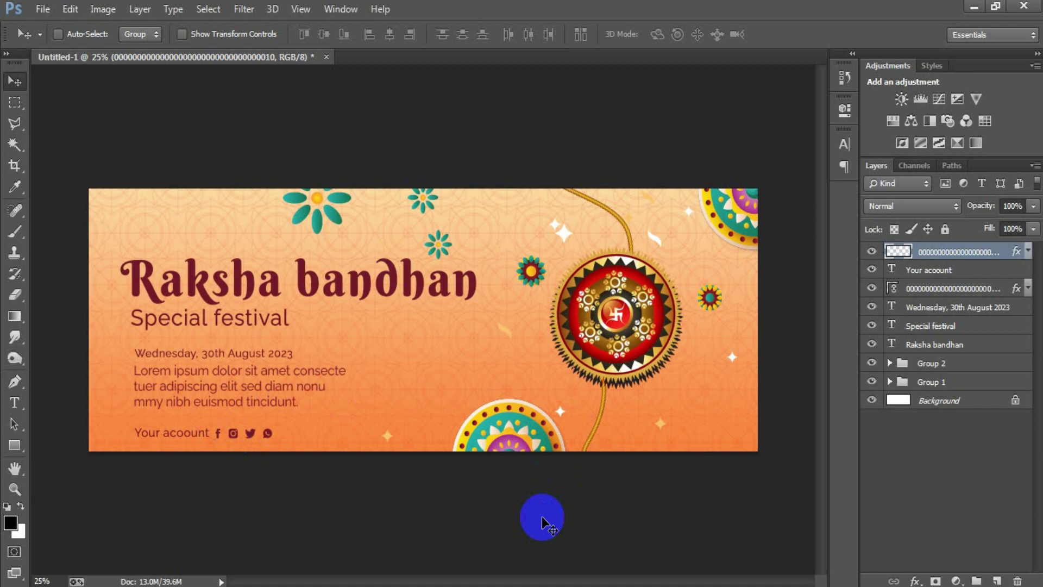
pyautogui.click(996, 580)
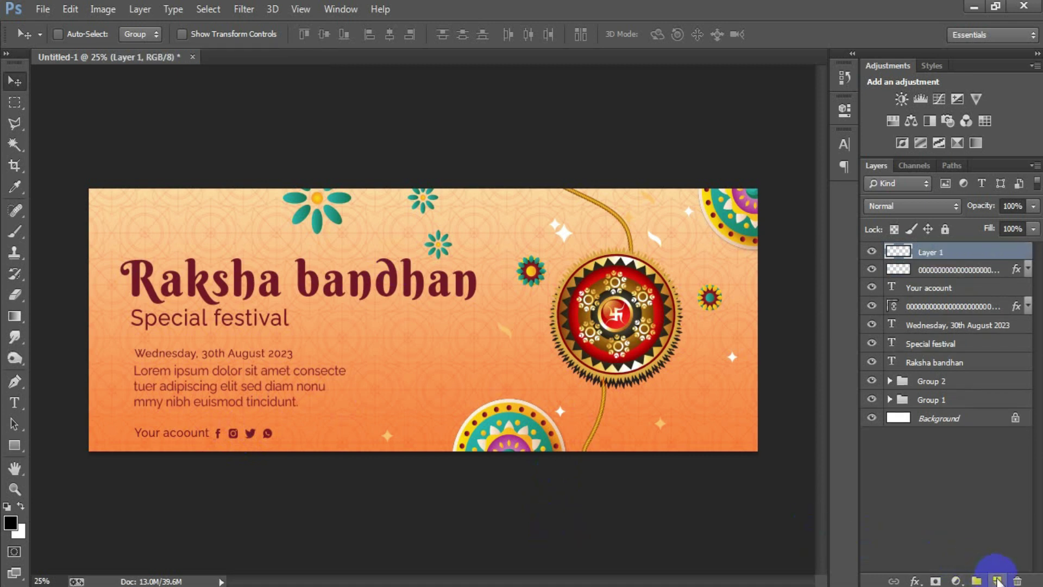
# Draw a wide rectangle for the button with 70 px rounded corners
pyautogui.click(14, 445)
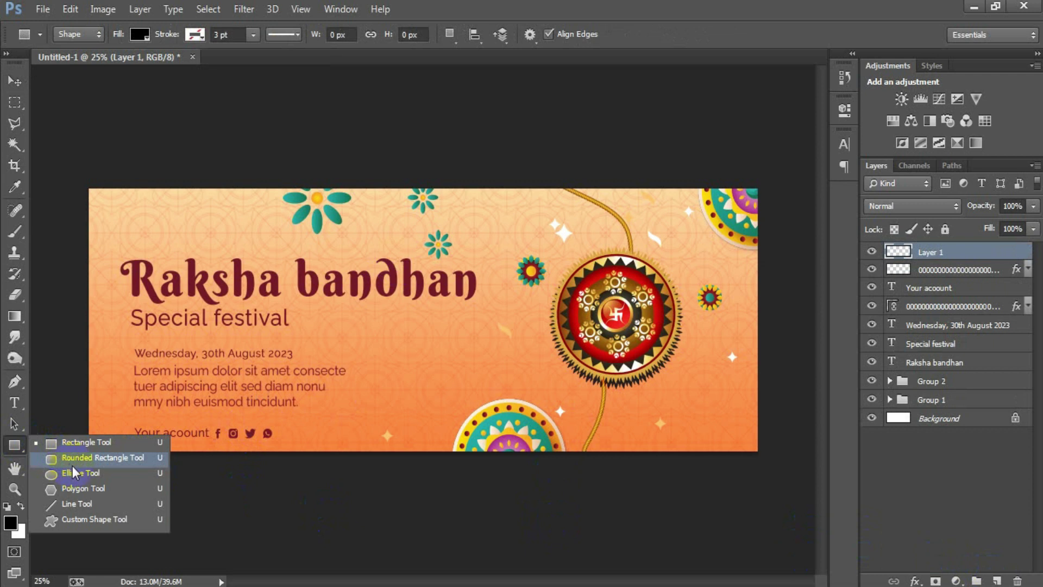
pyautogui.click(87, 443)
pyautogui.moveTo(391, 354); pyautogui.dragTo(477, 382)
pyautogui.click(634, 239)
pyautogui.click(657, 264)
pyautogui.write('70')
pyautogui.press('Return')
# Fill the rectangle with the maroon sampled from the title text
pyautogui.click(18, 83)
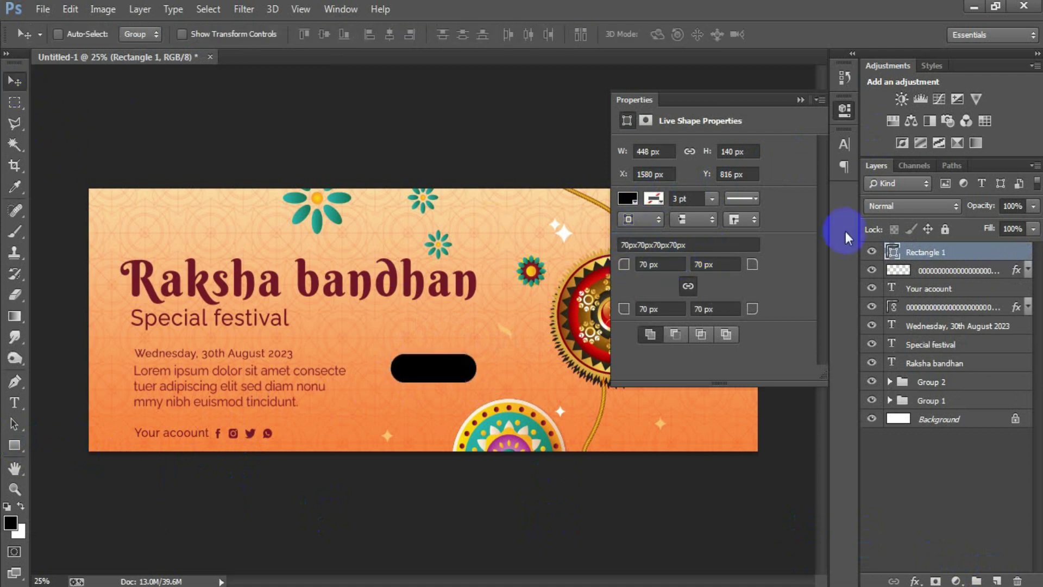
pyautogui.click(624, 201)
pyautogui.click(774, 227)
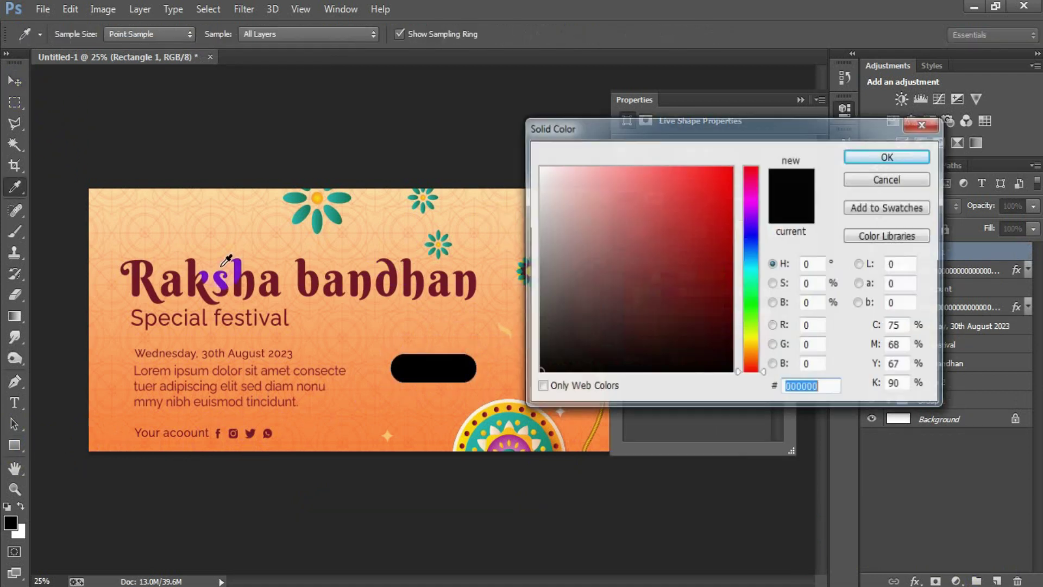
pyautogui.click(143, 277)
pyautogui.click(880, 163)
pyautogui.click(752, 107)
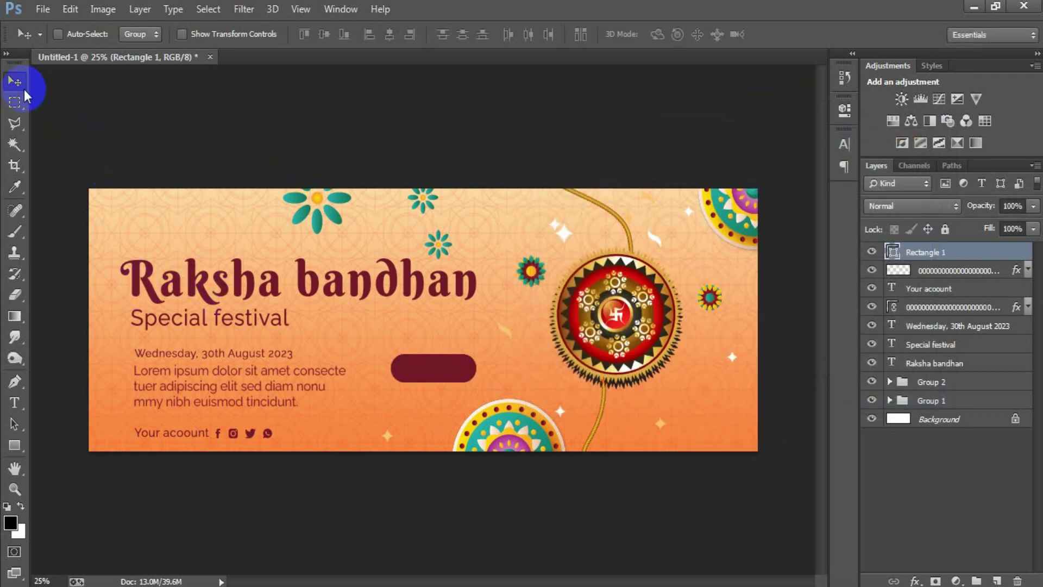
# Move the button to the lower right, shrink it slightly, nudge it up, and add a new layer
pyautogui.moveTo(456, 373); pyautogui.dragTo(726, 438)
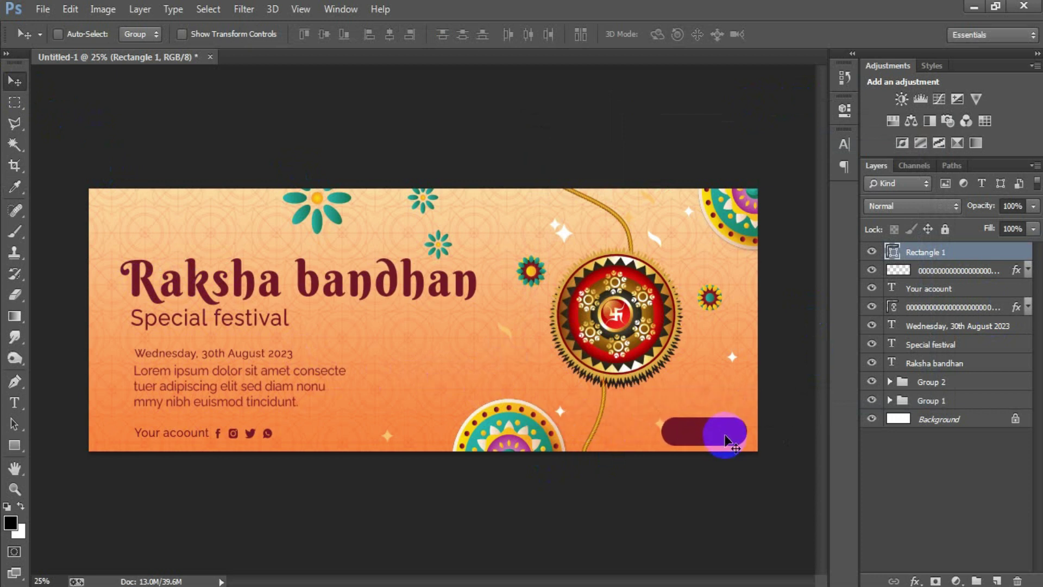
pyautogui.hotkey('ctrl', 't')
pyautogui.moveTo(743, 444); pyautogui.dragTo(736, 441)
pyautogui.click(688, 35)
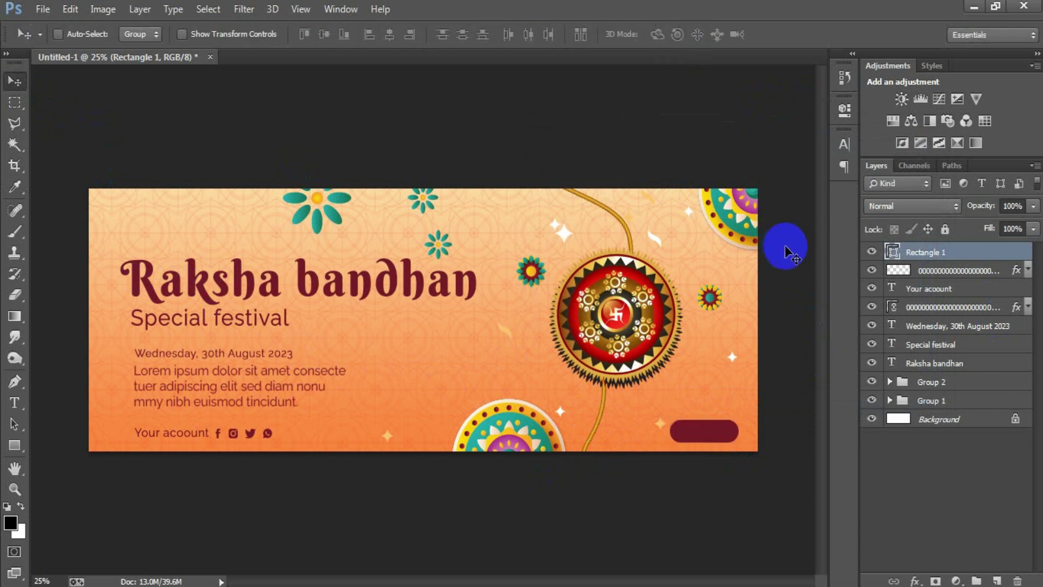
pyautogui.hotkey('shift', 'Up')
pyautogui.hotkey('shift', 'Up')
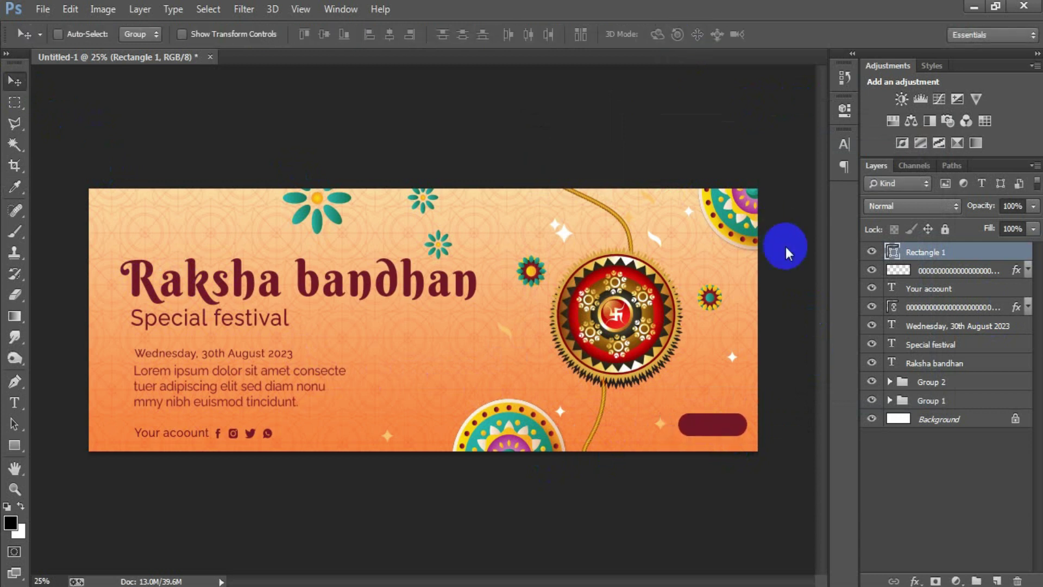
pyautogui.click(997, 580)
pyautogui.click(15, 402)
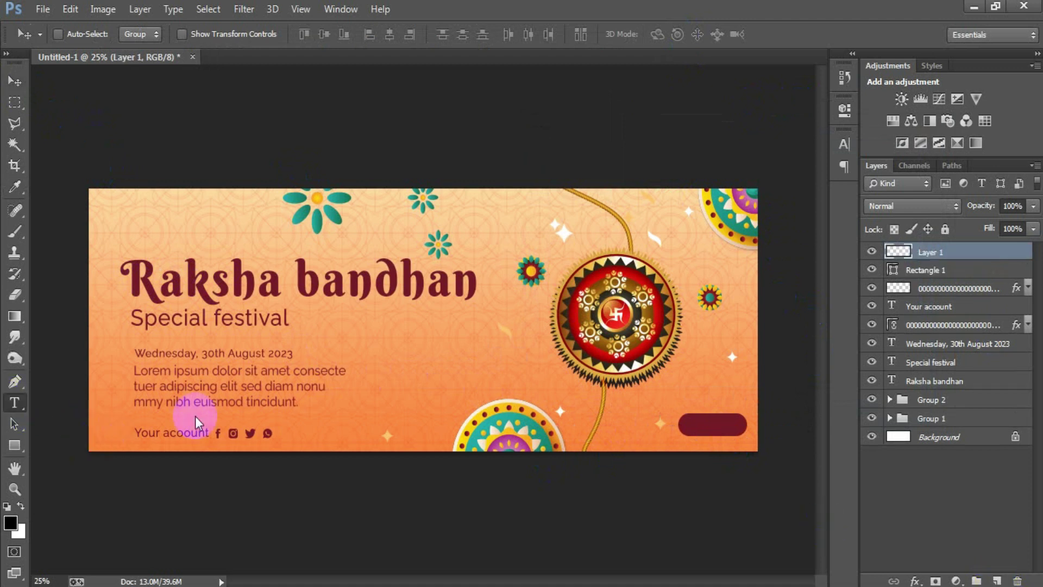
# Add 'Join Now' text in Berkshire Swash font coloured white #ffffff
pyautogui.click(390, 361)
pyautogui.write('Join Now')
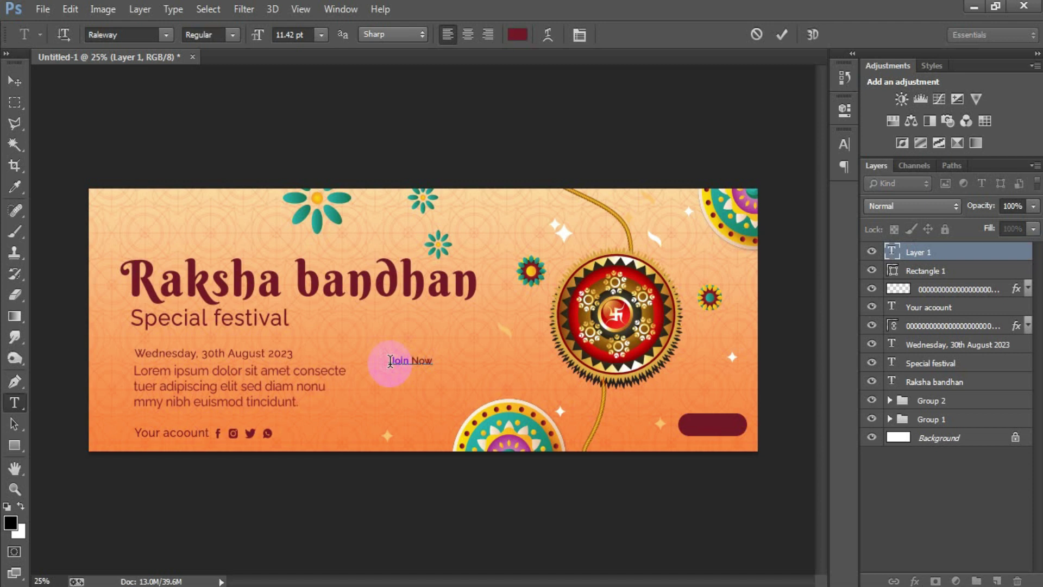
pyautogui.click(14, 81)
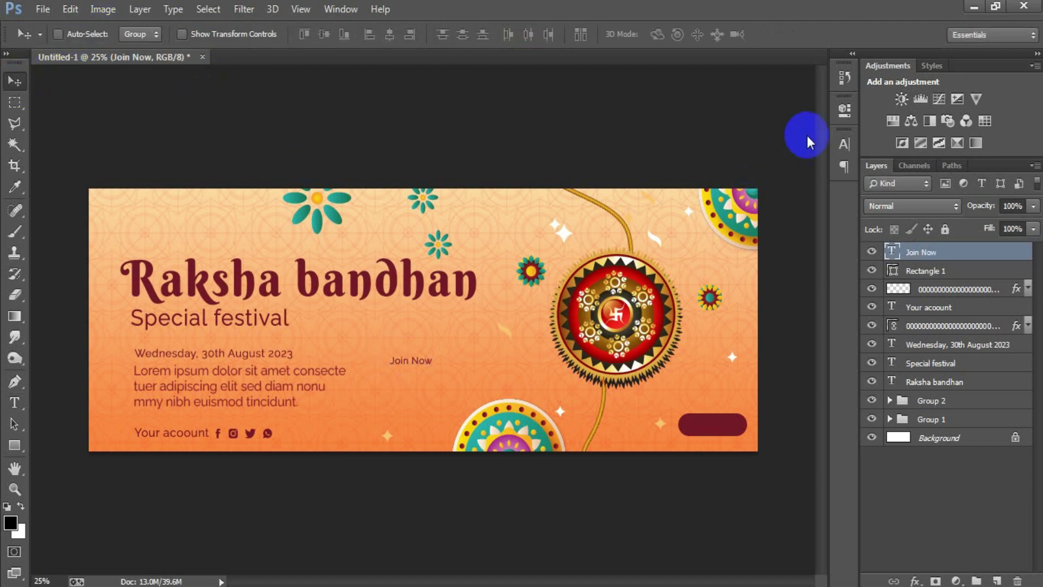
pyautogui.click(851, 149)
pyautogui.click(704, 154)
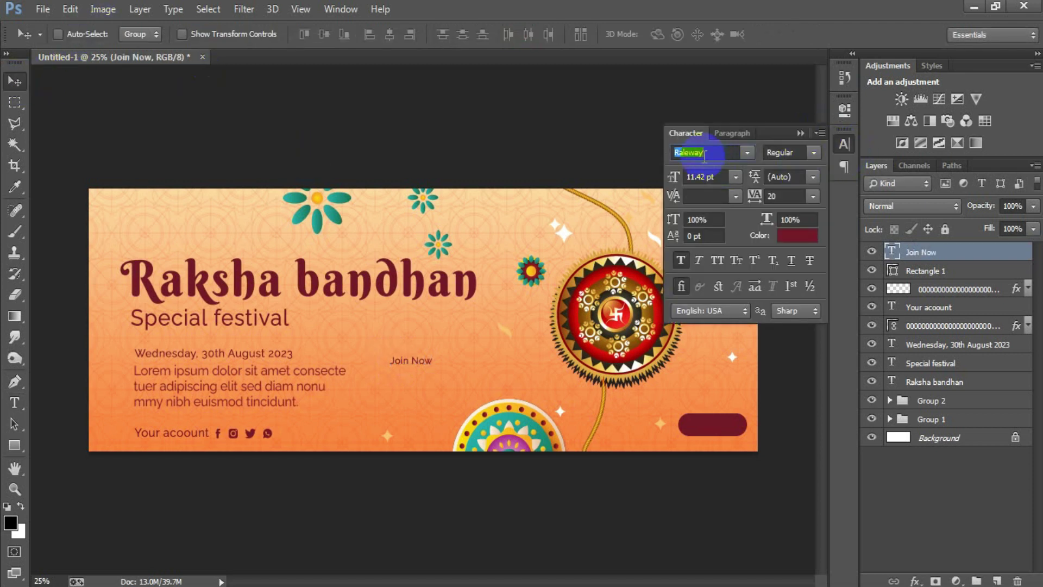
pyautogui.write('Berk')
pyautogui.press('Return')
pyautogui.click(796, 235)
pyautogui.write('ffffff')
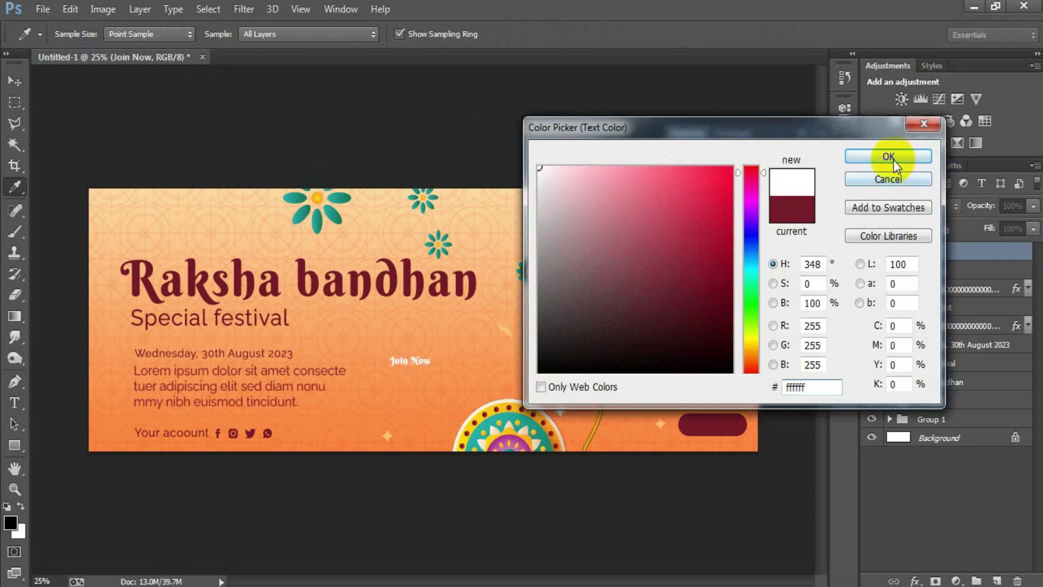
pyautogui.click(891, 158)
# Move the Join Now text onto the maroon button and enlarge it slightly
pyautogui.moveTo(427, 369); pyautogui.dragTo(728, 432)
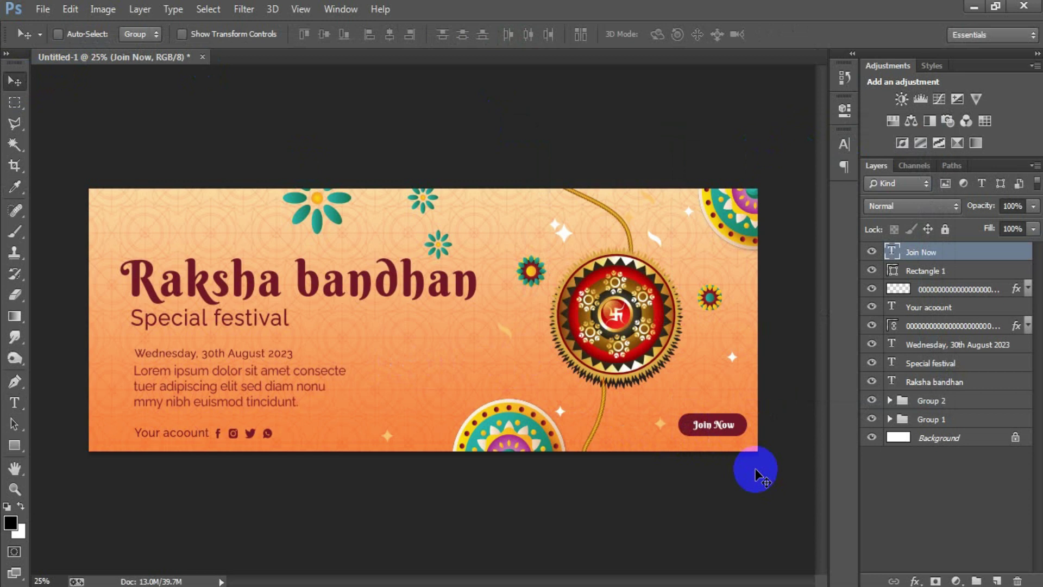
pyautogui.hotkey('ctrl', 't')
pyautogui.moveTo(736, 432); pyautogui.dragTo(741, 436)
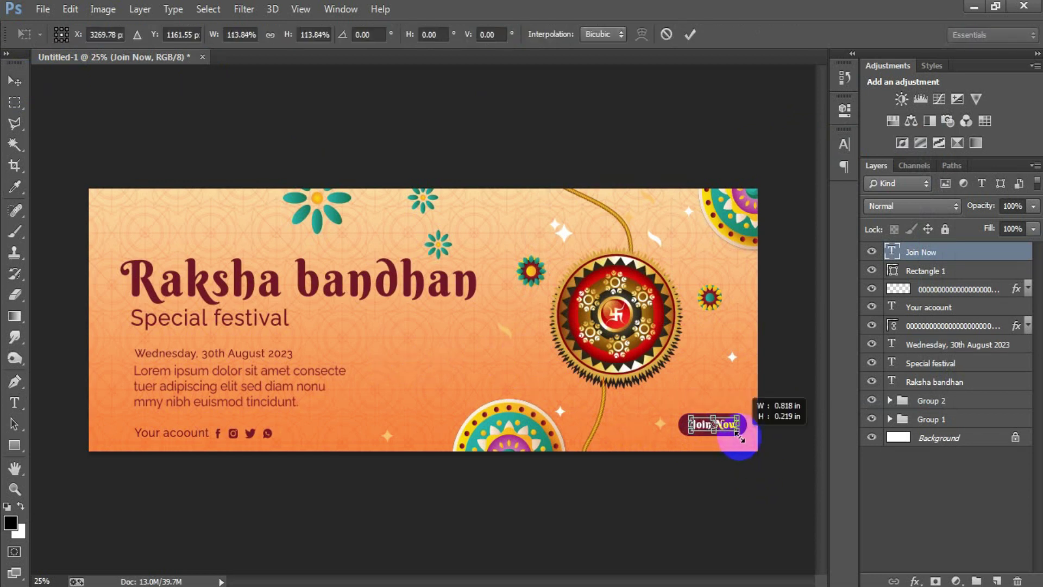
pyautogui.click(689, 35)
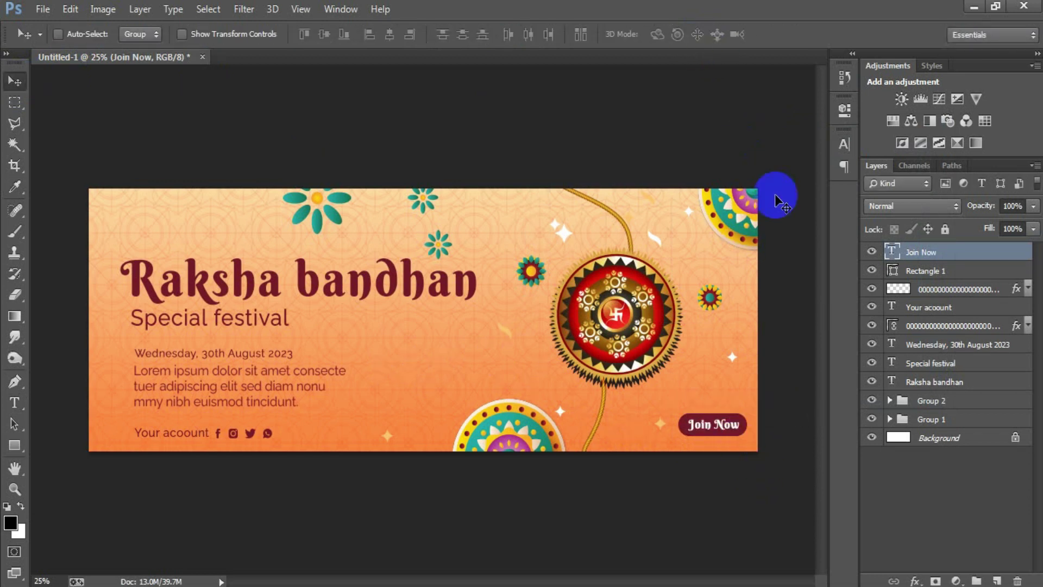
# Align Join Now horizontally on Rectangle 1, then group layers Join Now through Raksha bandhan
pyautogui.keyDown('shift'); pyautogui.click(963, 270); pyautogui.keyUp('shift')
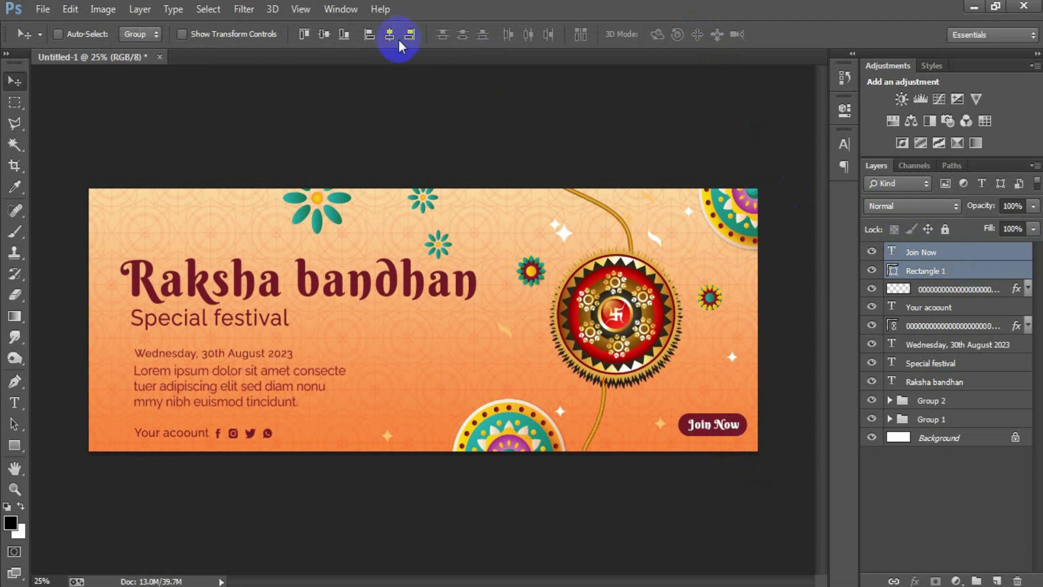
pyautogui.click(389, 34)
pyautogui.click(972, 252)
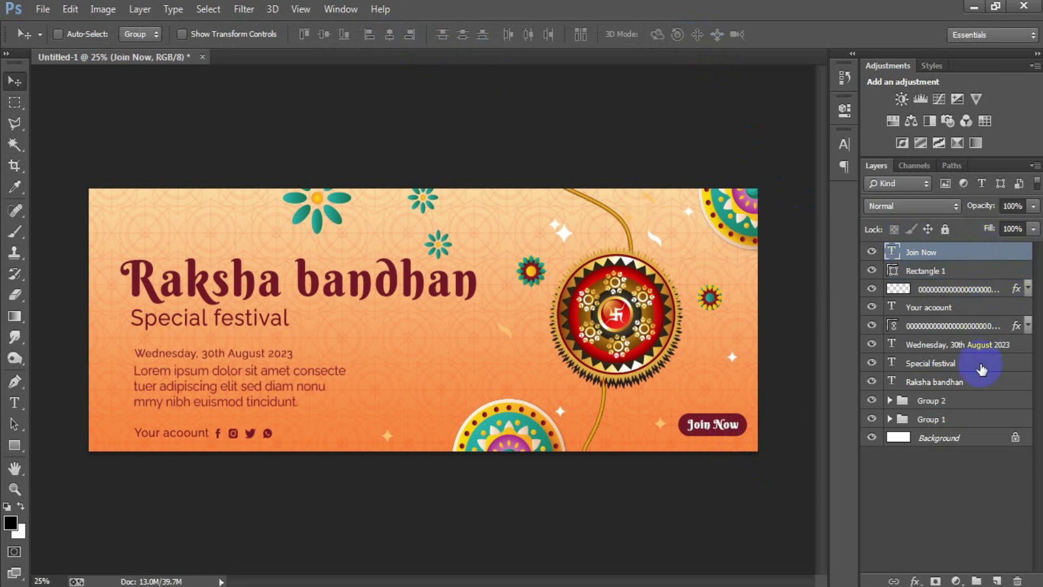
pyautogui.keyDown('shift'); pyautogui.click(974, 381); pyautogui.keyUp('shift')
pyautogui.hotkey('ctrl', 'g')
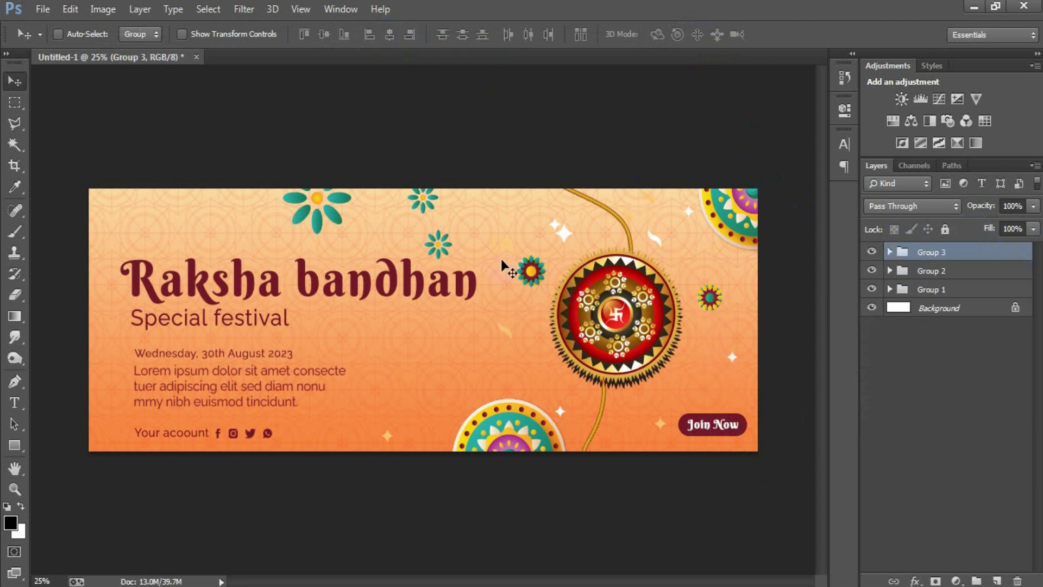
pyautogui.hotkey('ctrl', '+')
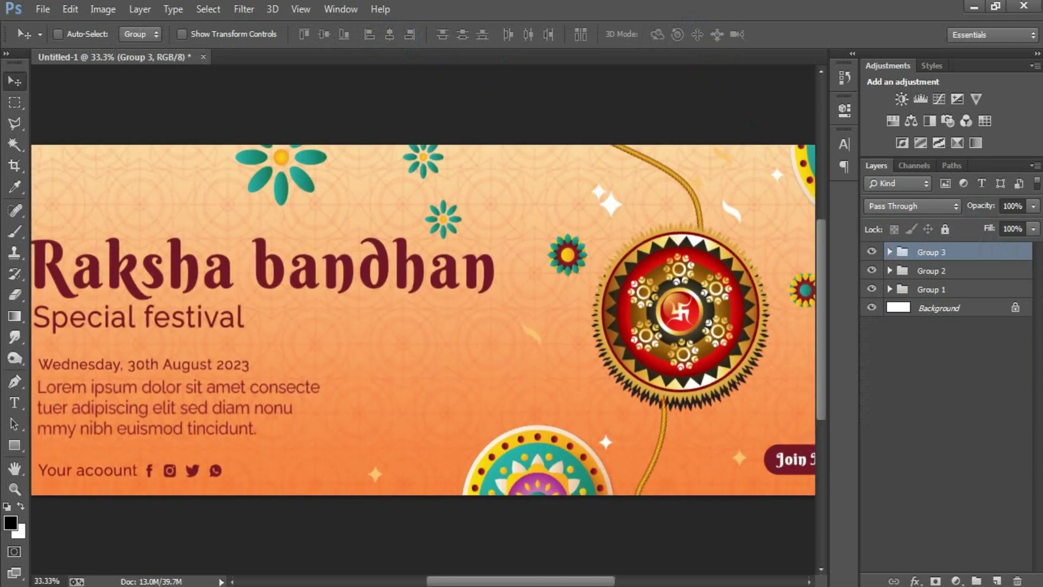
pyautogui.hotkey('ctrl', '-')
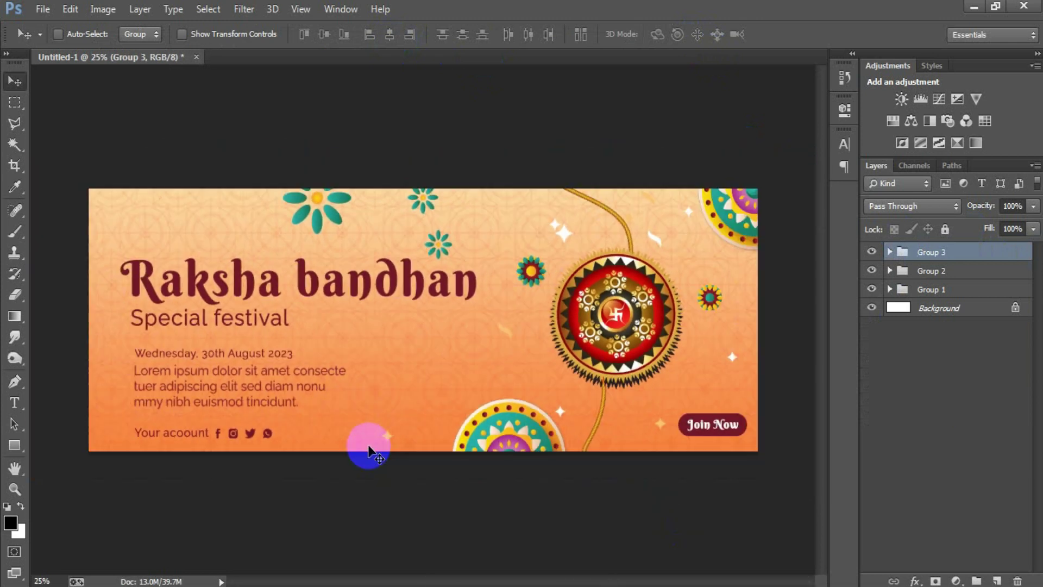